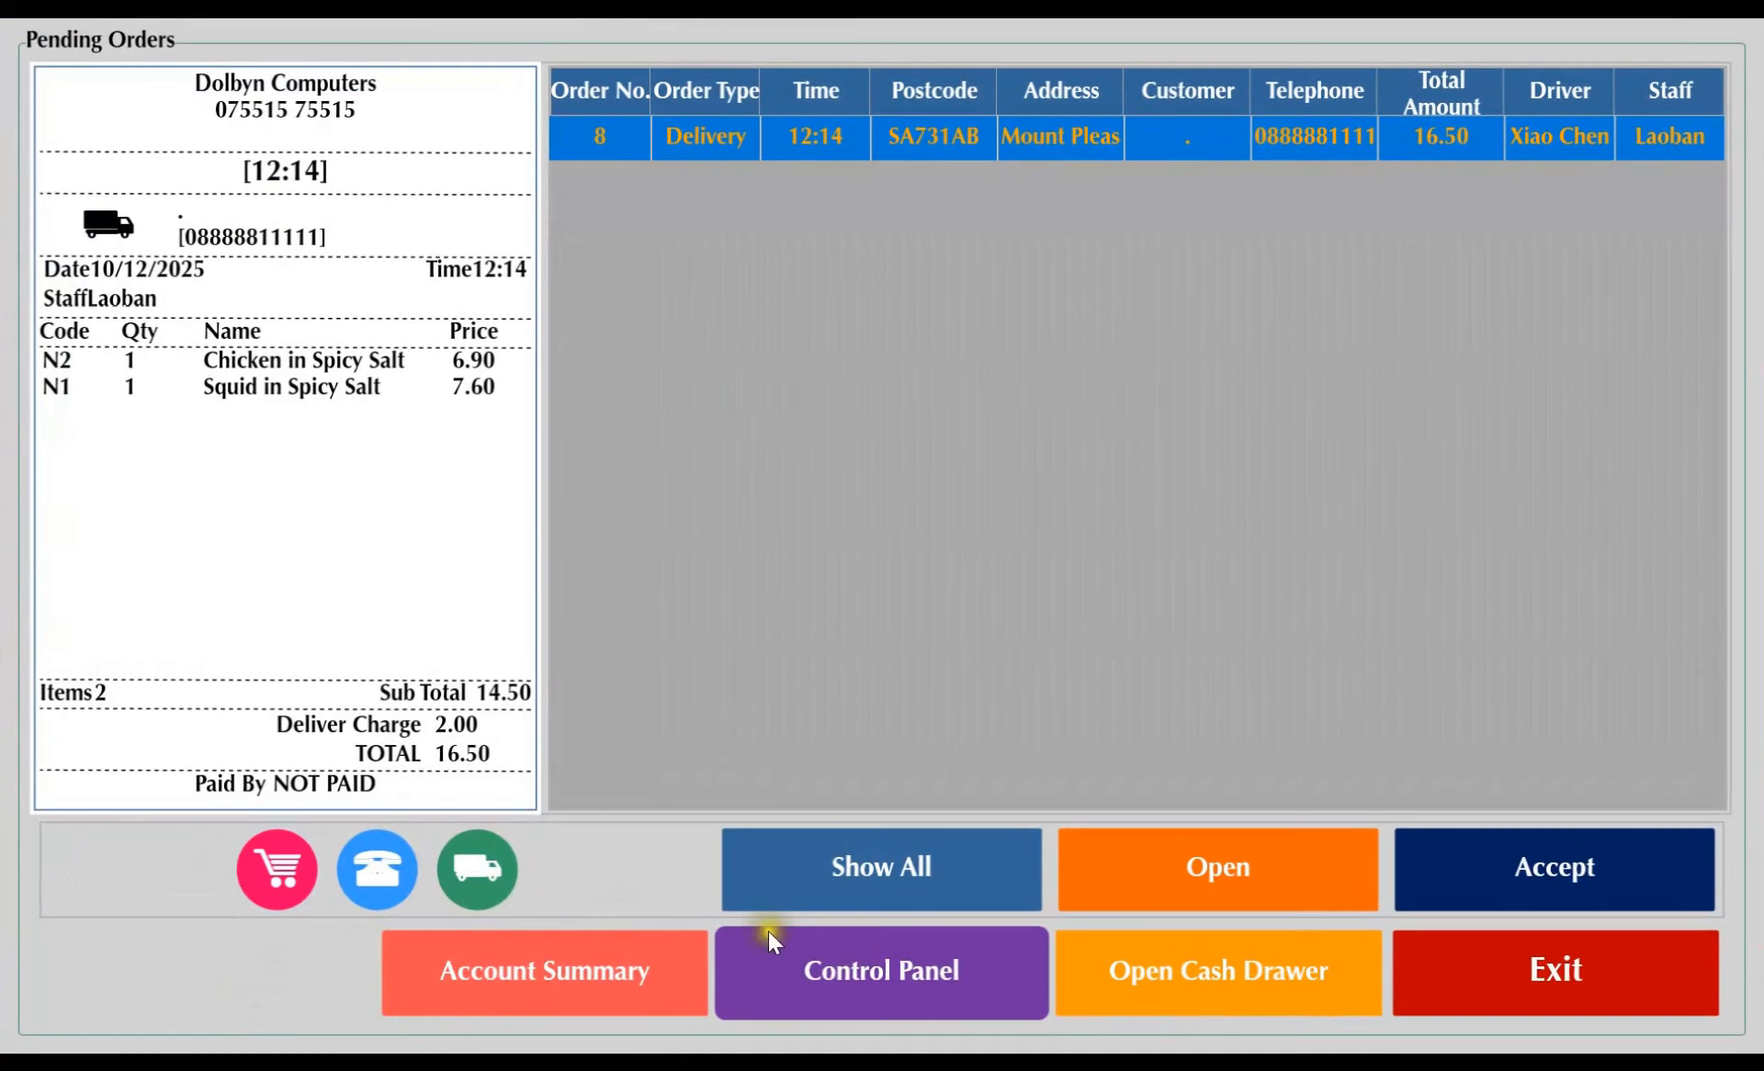
# - Open the takeaway menu item settings from the control panel and list the dishes of all categories
pyautogui.click(820, 956)
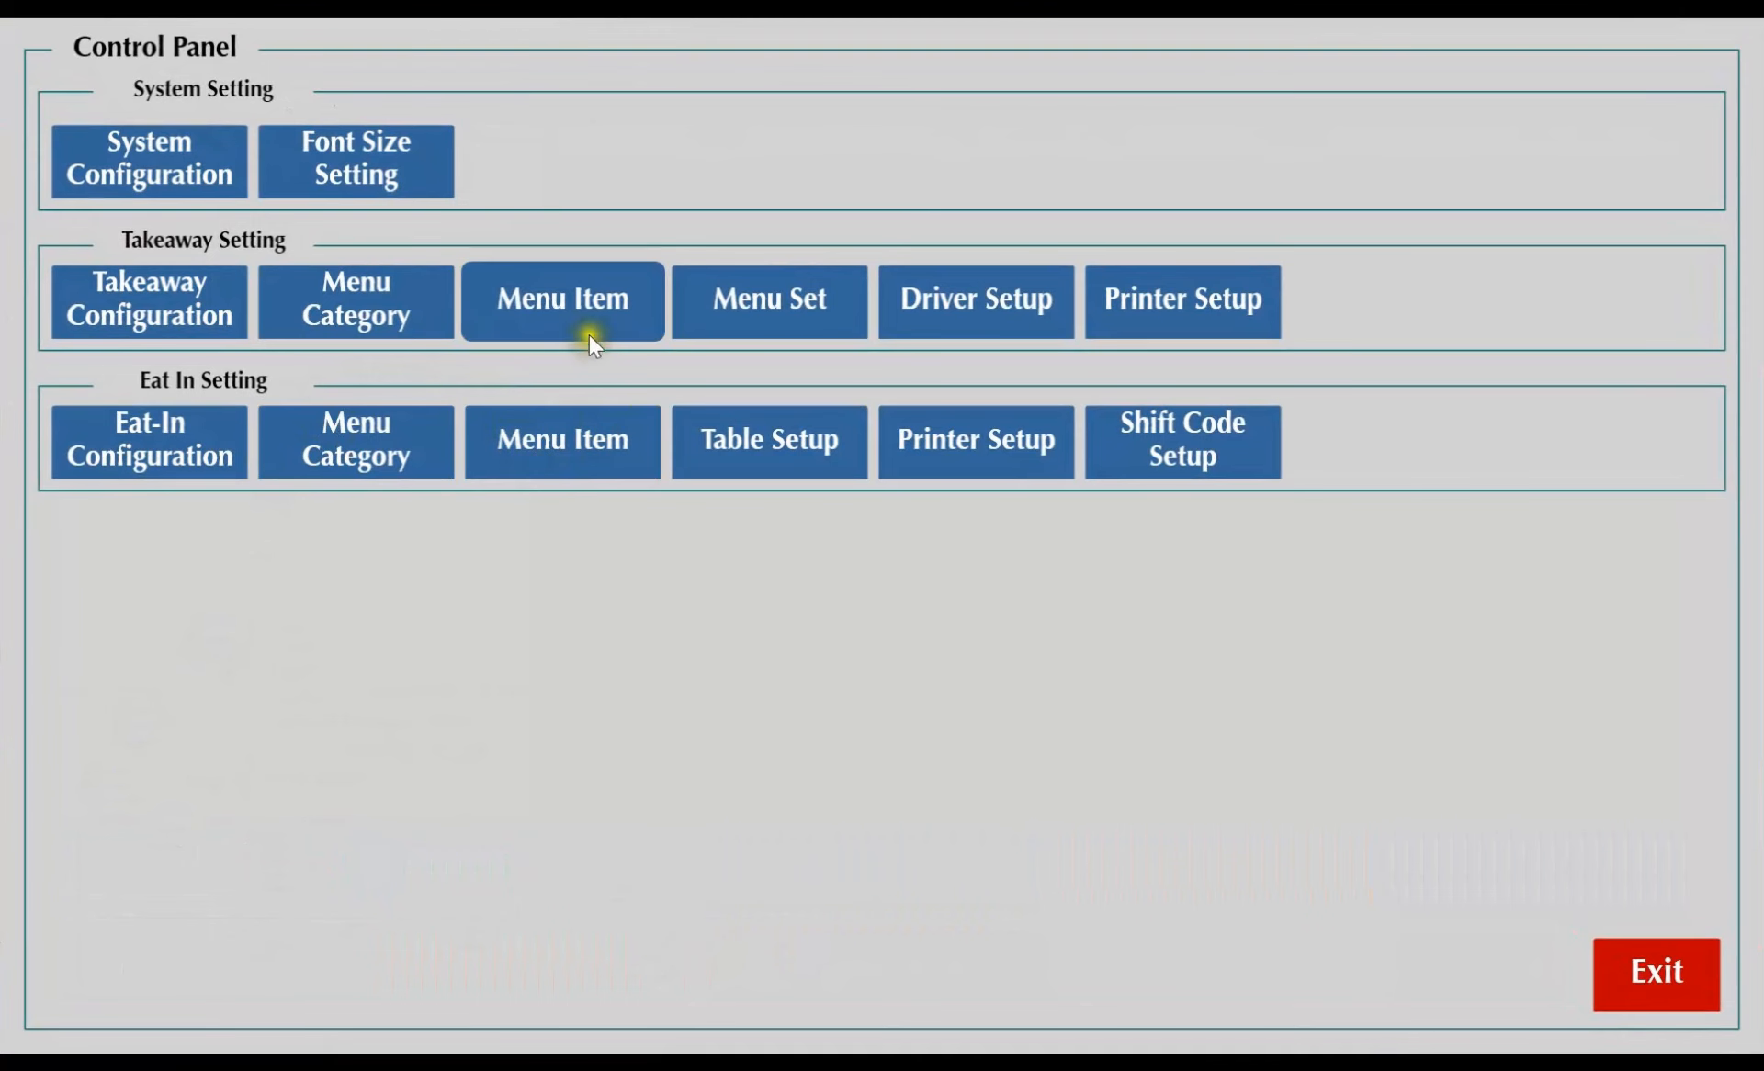
pyautogui.click(581, 307)
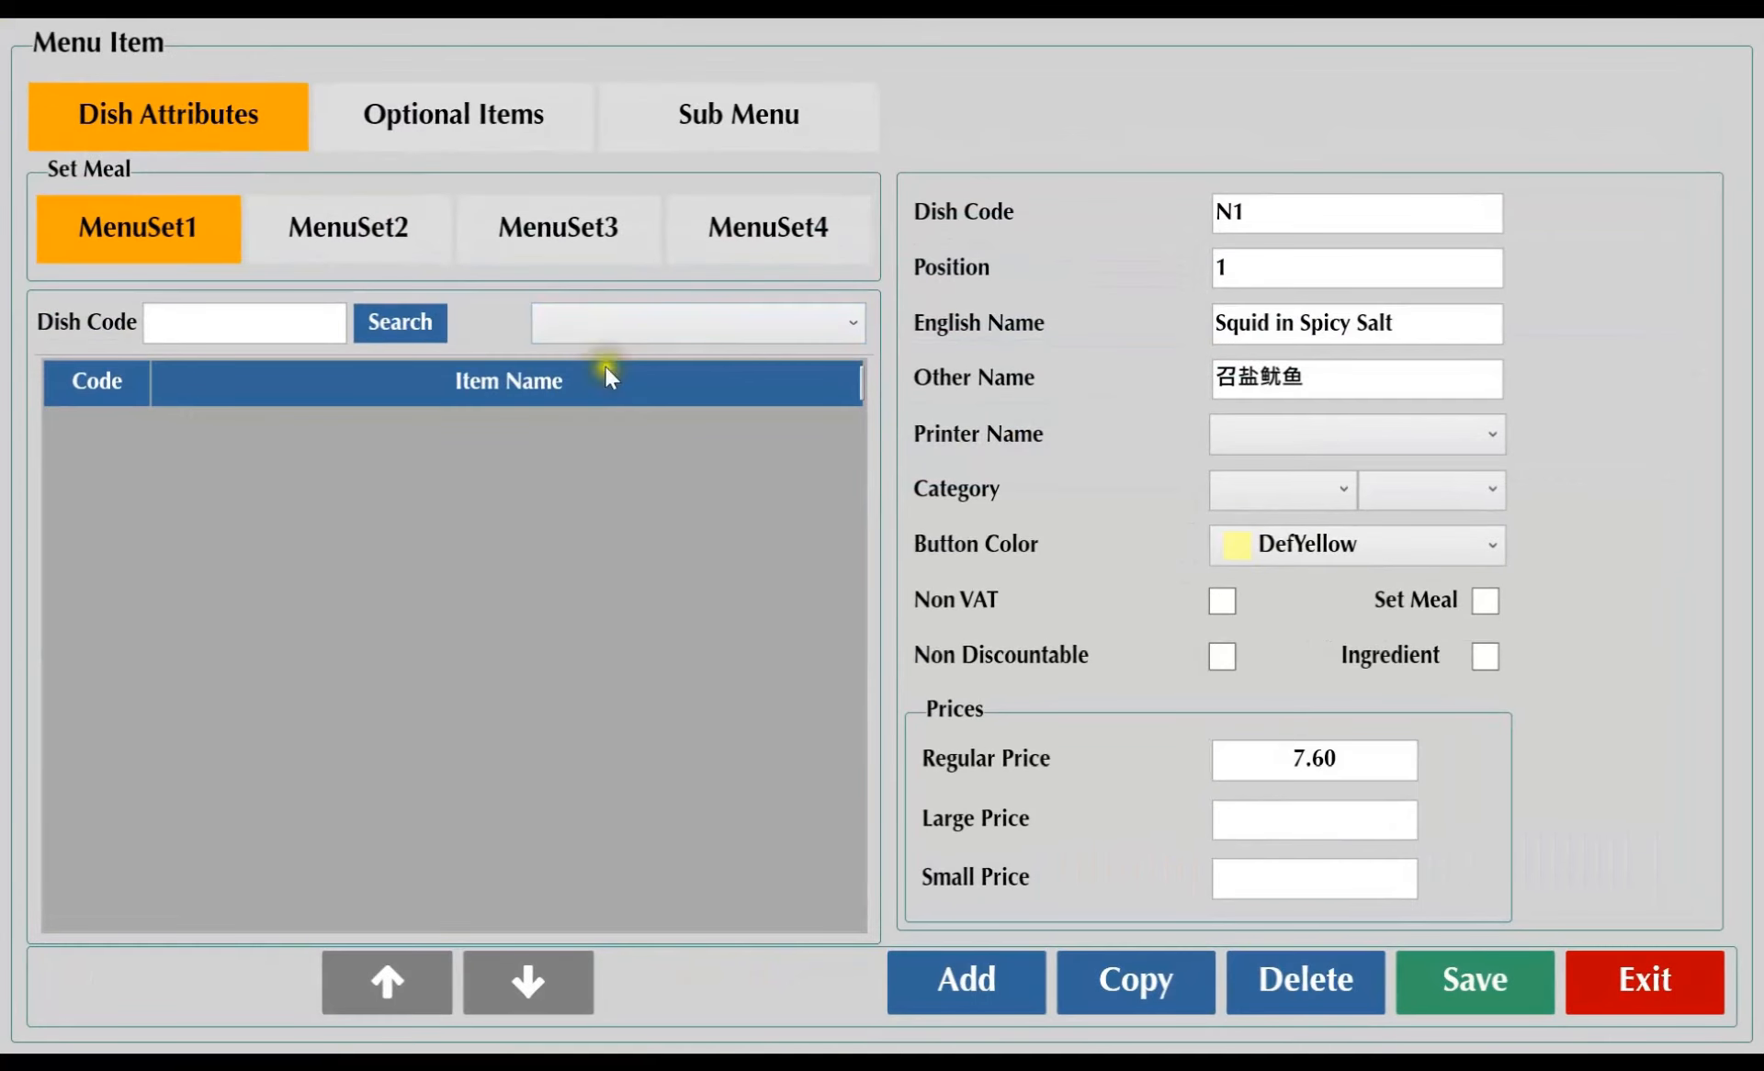
pyautogui.click(792, 321)
pyautogui.click(753, 357)
pyautogui.scroll(-1, 581, 620)
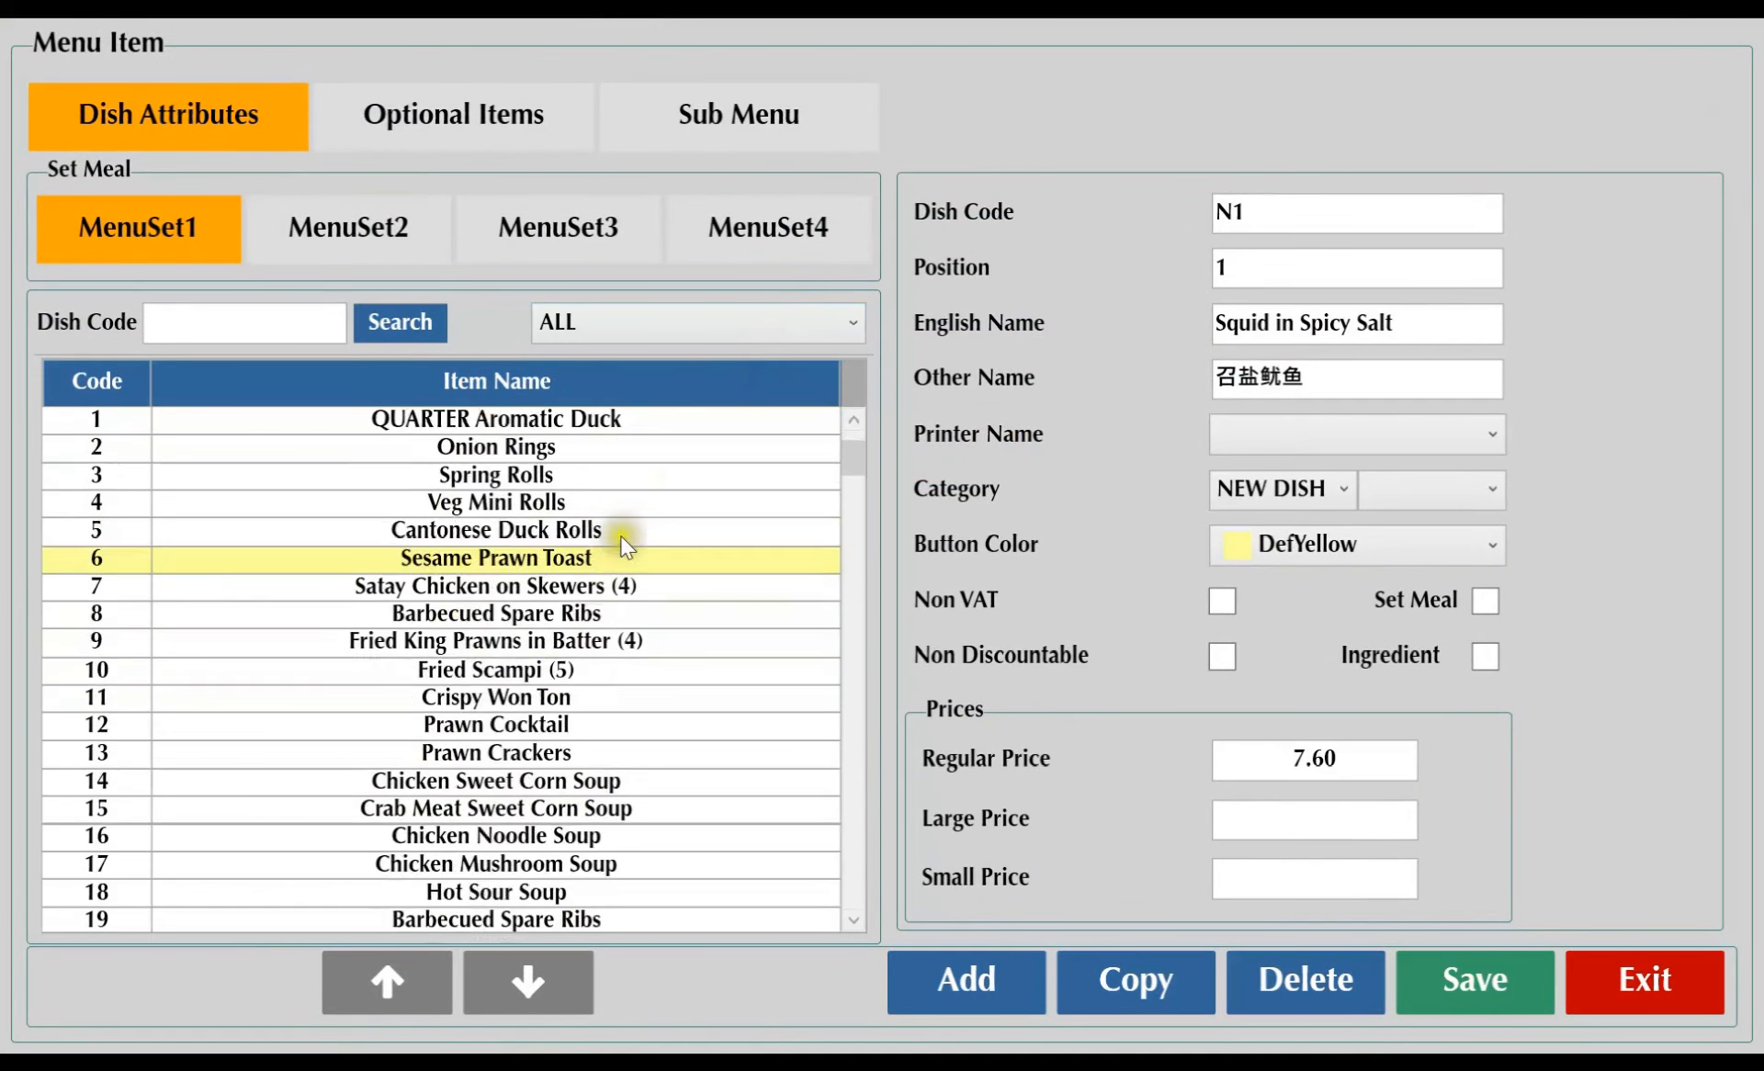
pyautogui.scroll(1, 618, 555)
# - Filter the dish list to the CURRY category and open the optional items of Special Curry
pyautogui.click(792, 322)
pyautogui.scroll(-1, 671, 586)
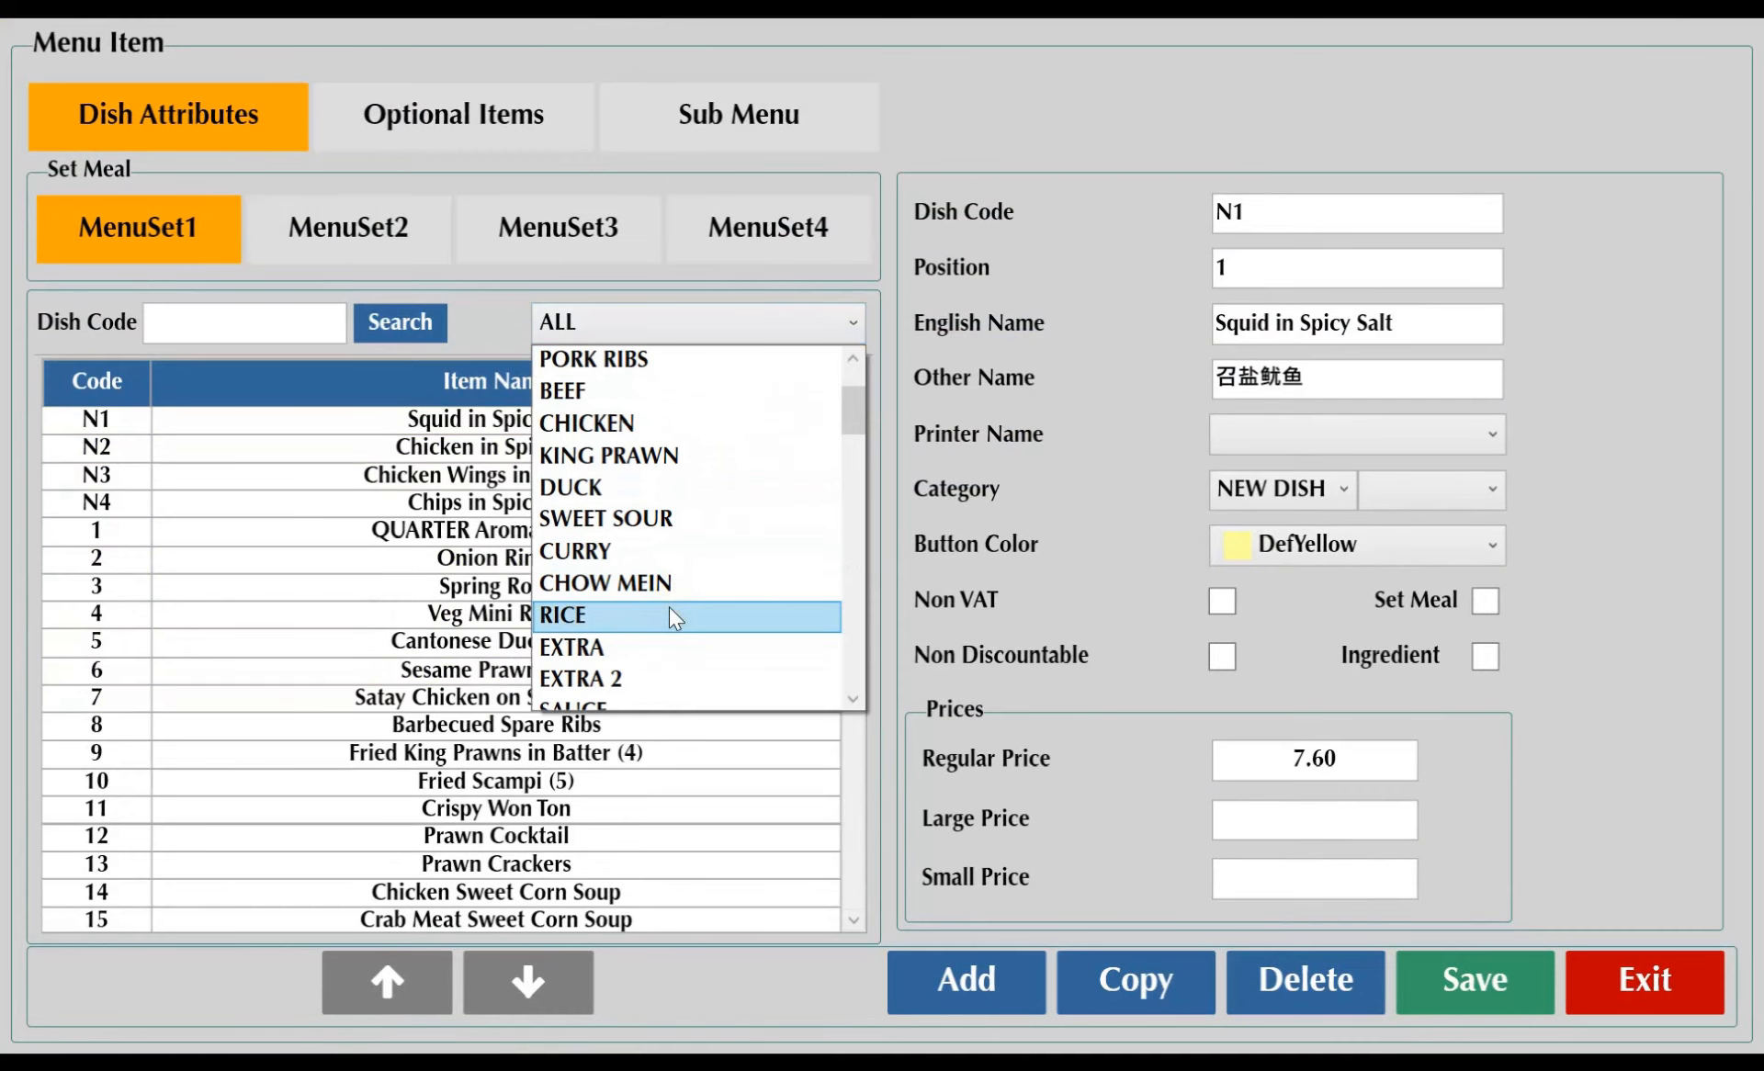
pyautogui.click(616, 554)
pyautogui.click(526, 425)
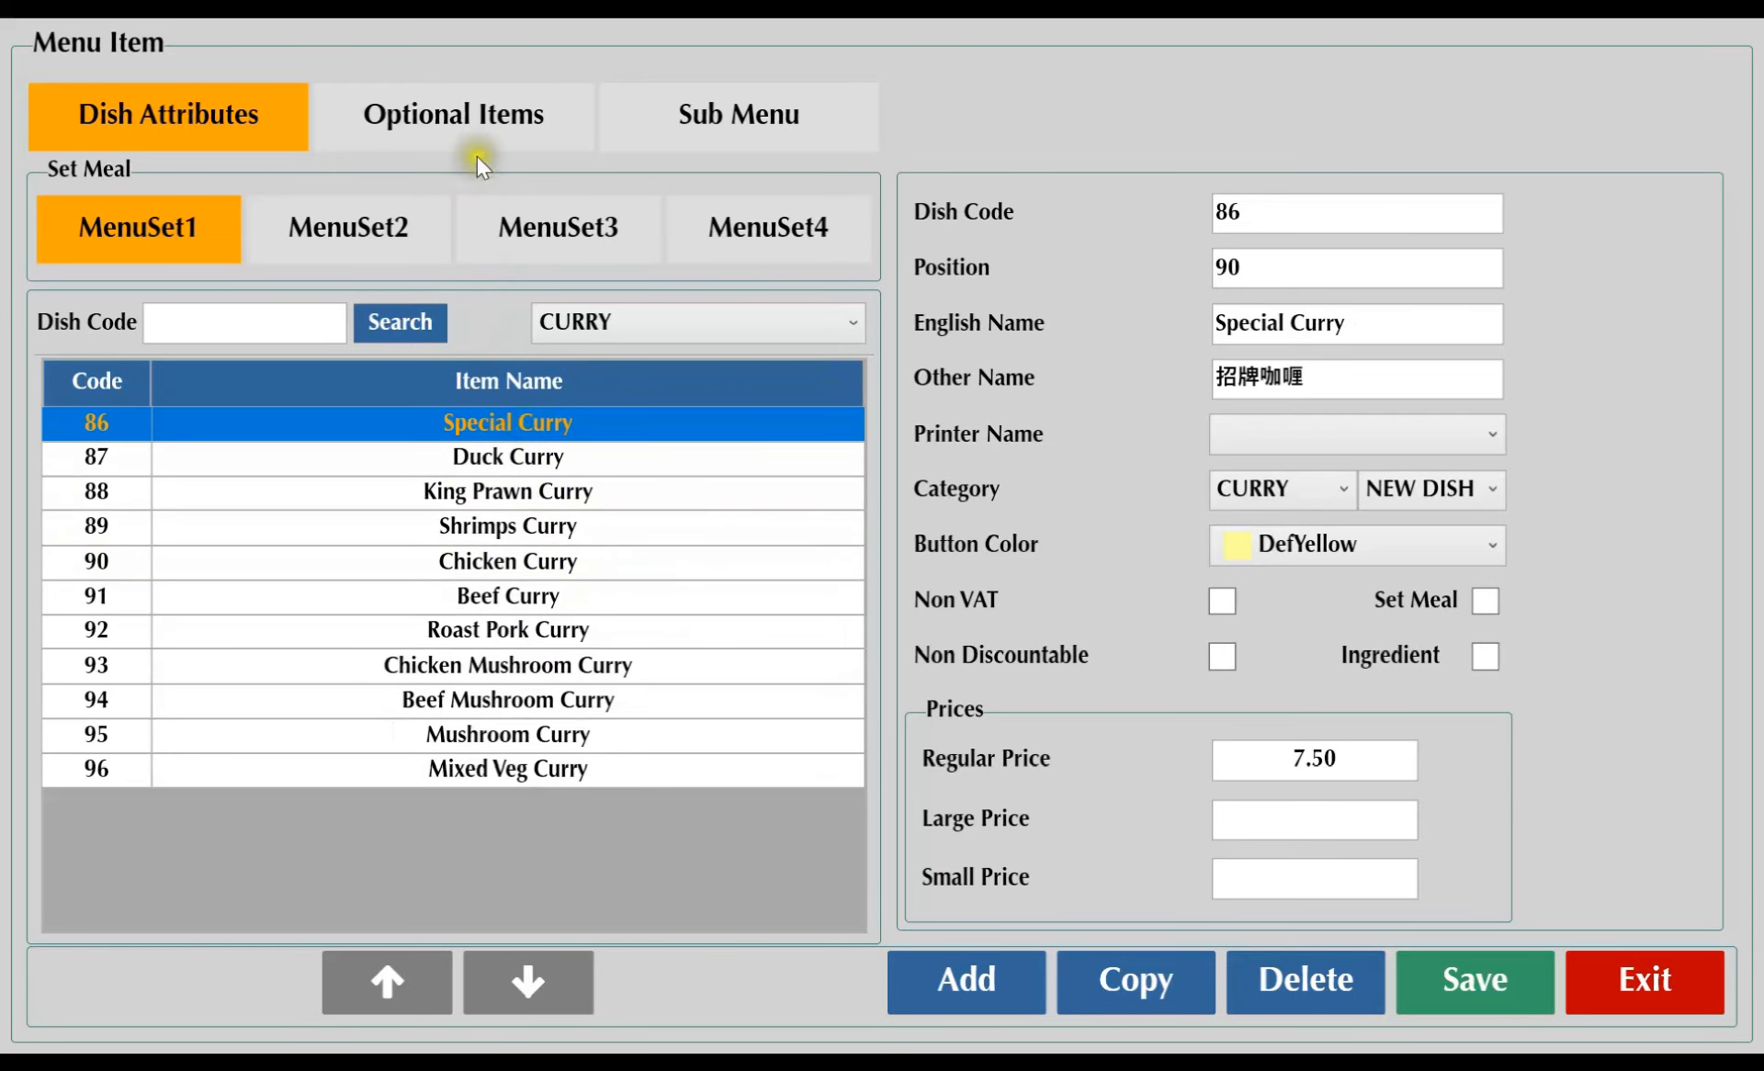
pyautogui.click(459, 108)
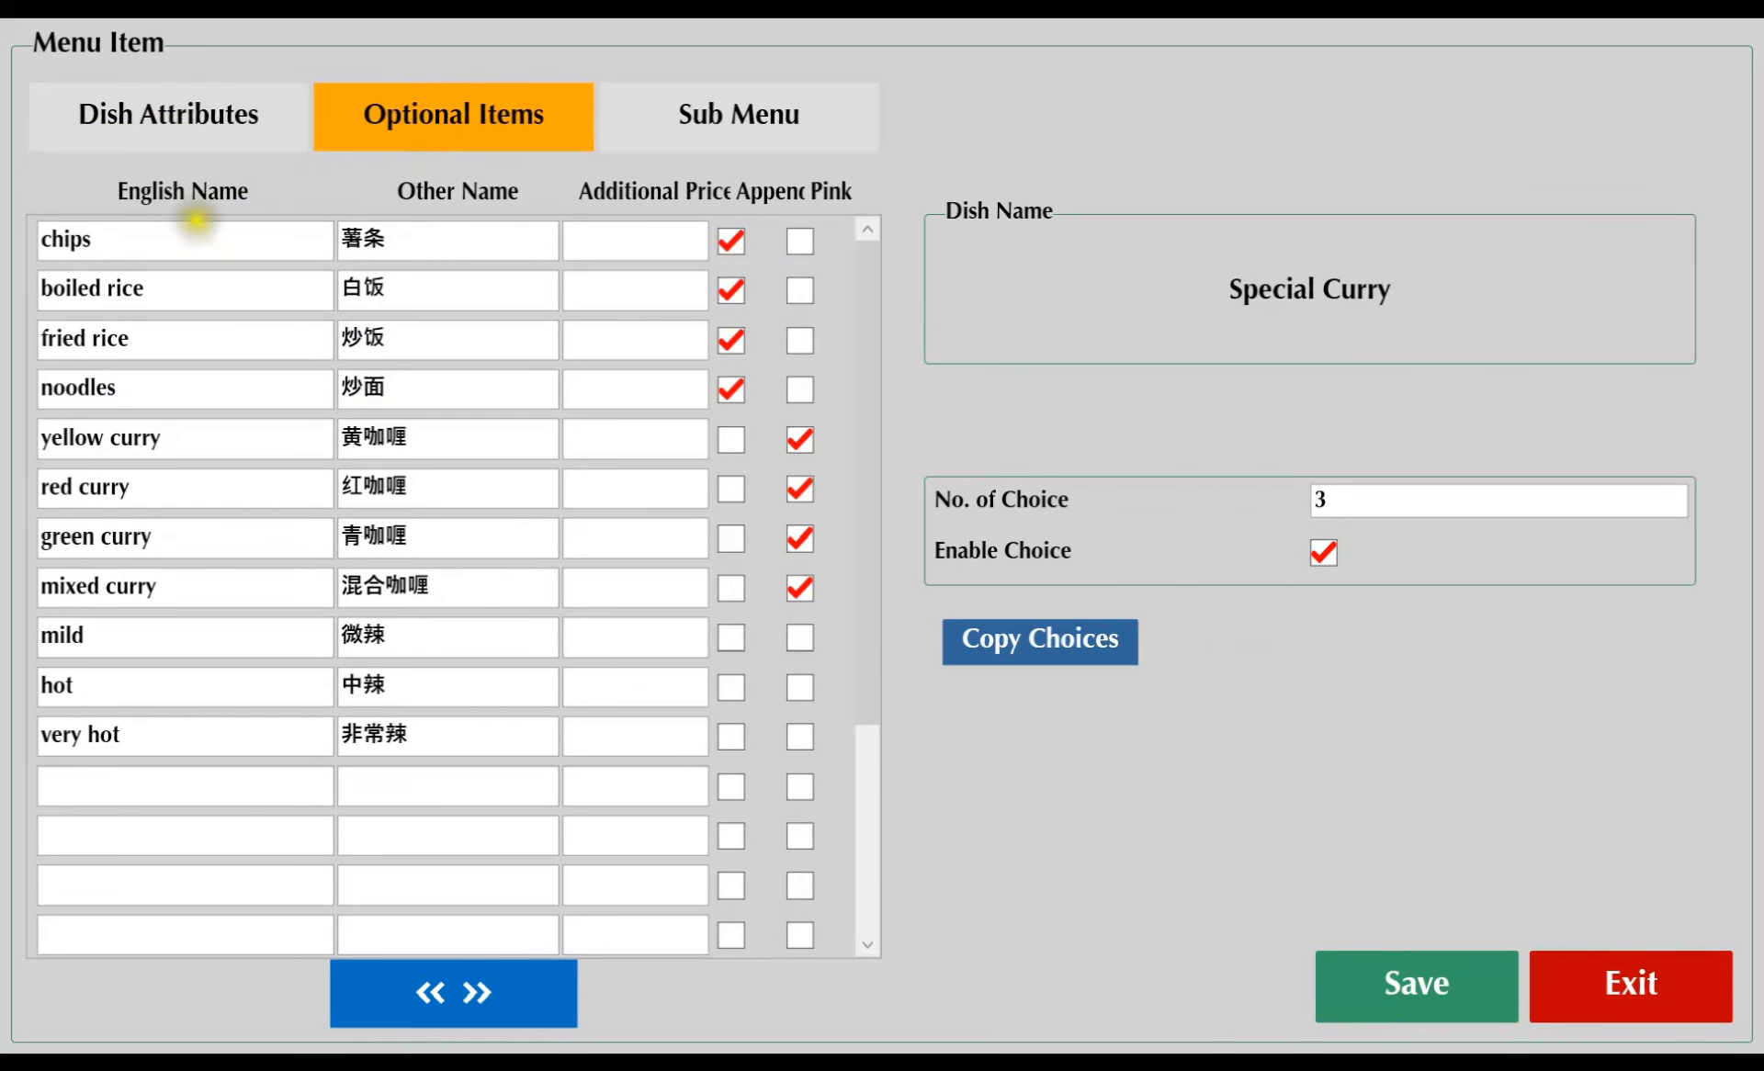
# - Set the additional prices of Special Curry's side options: boiled rice 1.00, fried rice 2.00 and noodles 3.00
pyautogui.moveTo(138, 248); pyautogui.dragTo(41, 393)
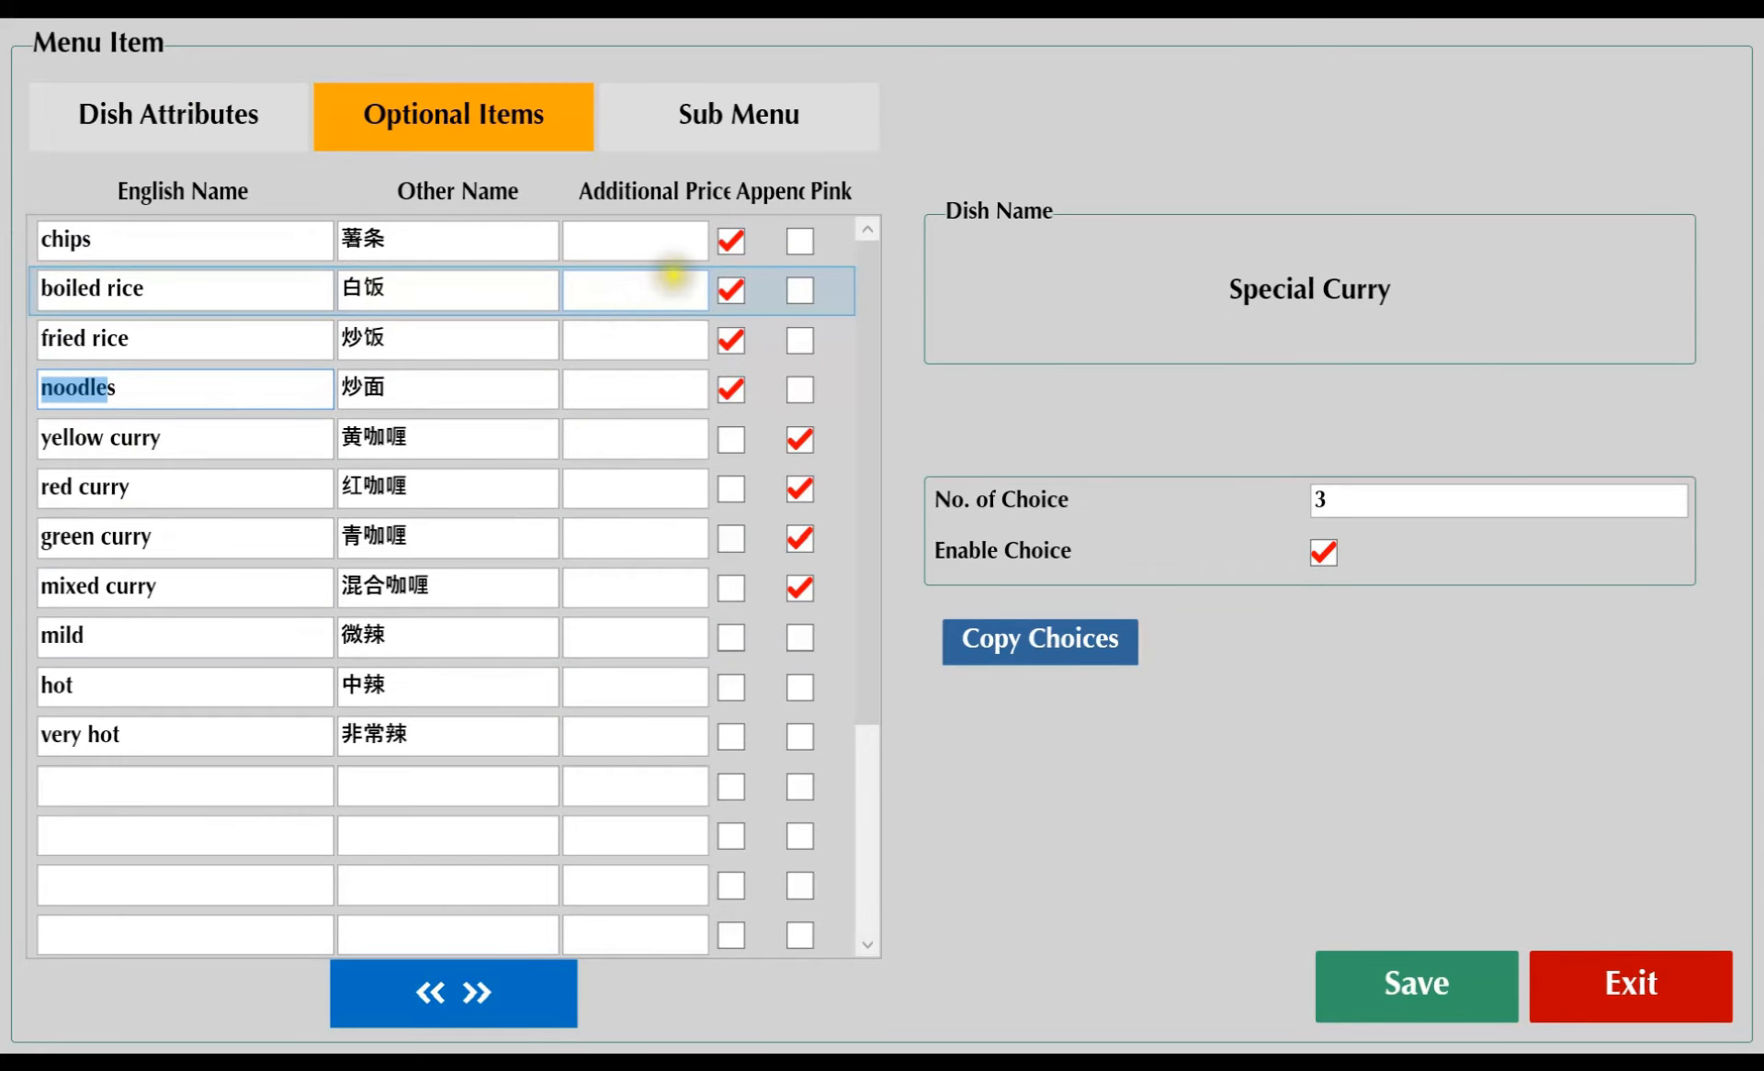
pyautogui.click(669, 382)
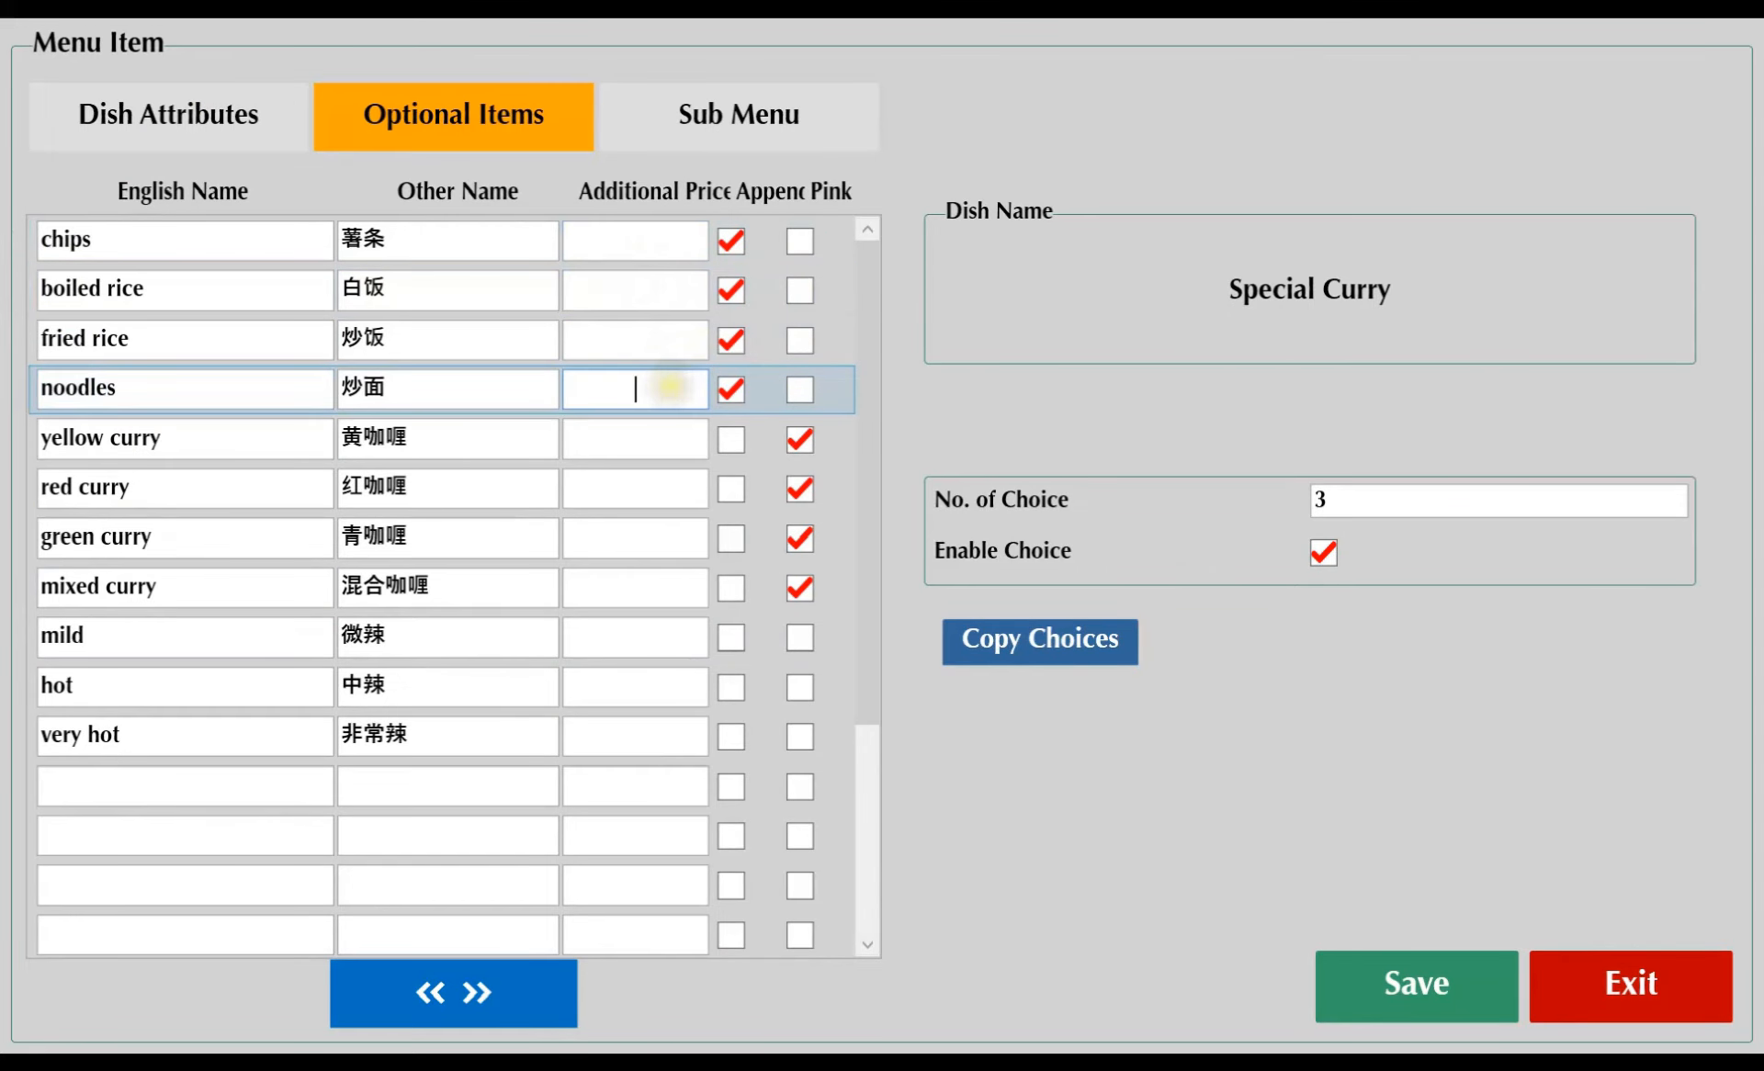
pyautogui.click(641, 243)
pyautogui.click(632, 291)
pyautogui.write('1')
pyautogui.click(670, 349)
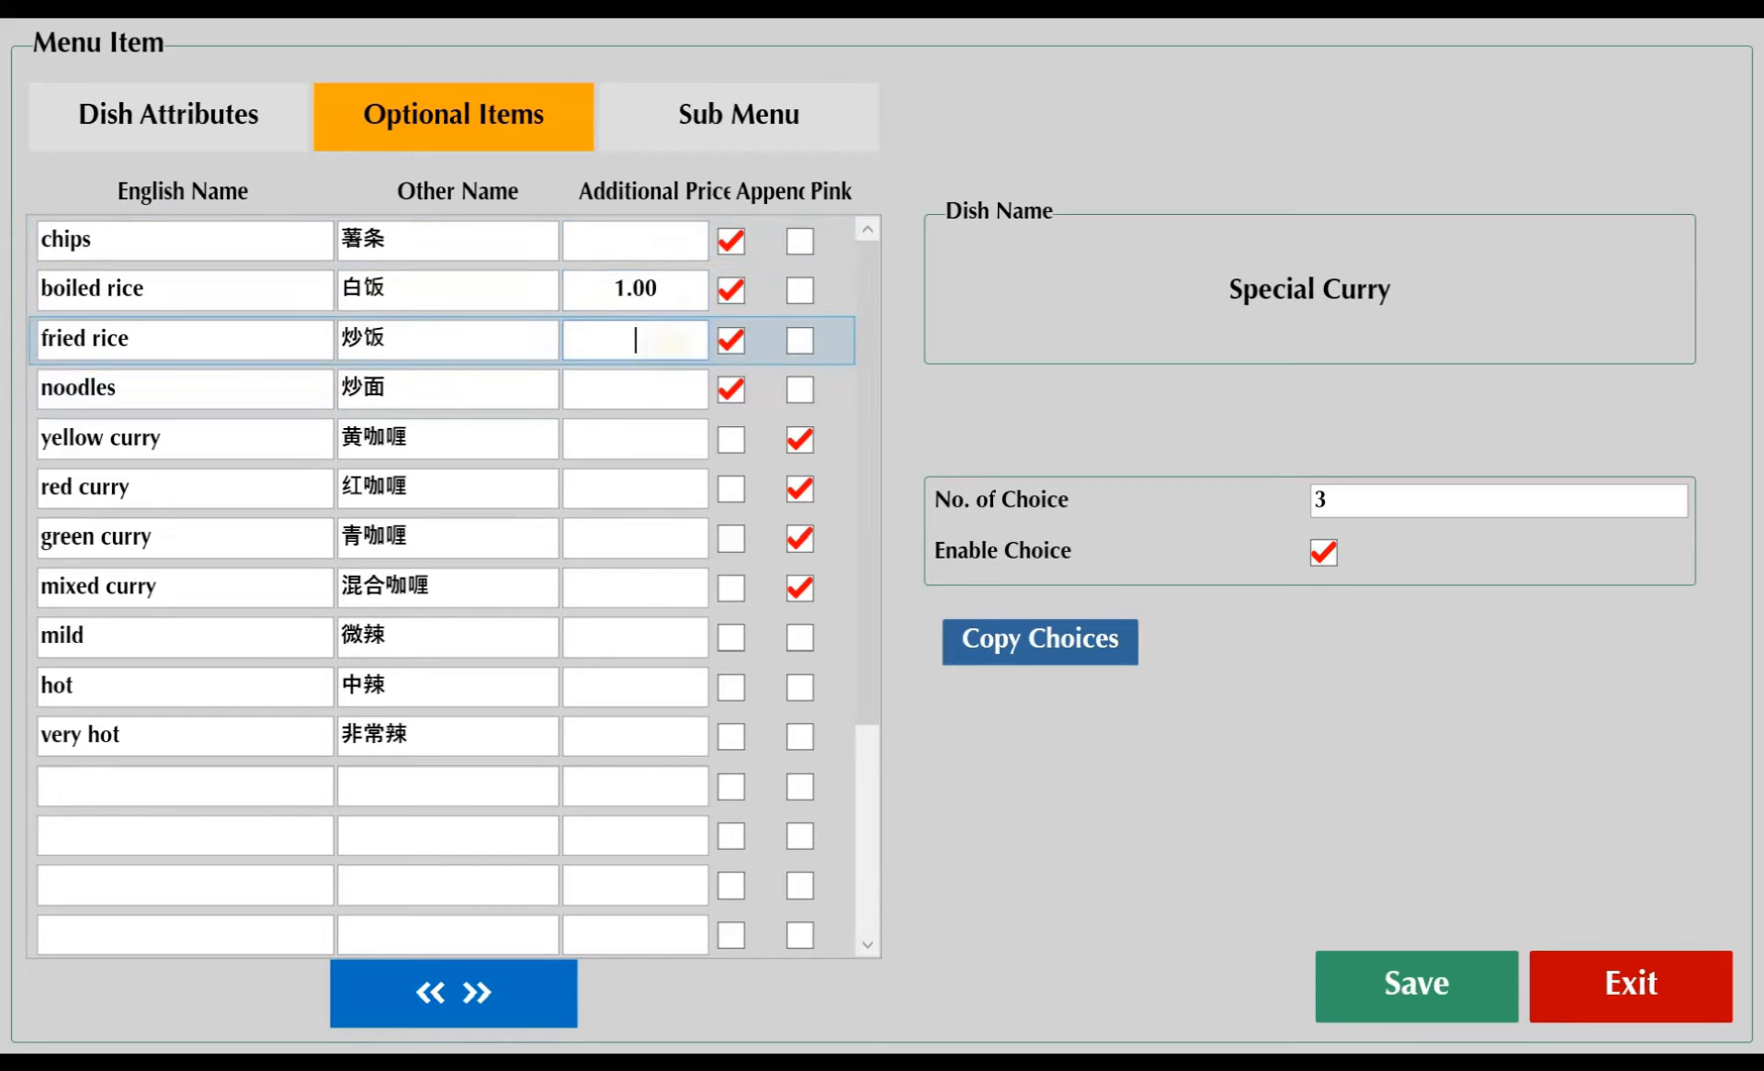
pyautogui.write('2')
pyautogui.click(640, 376)
pyautogui.write('3')
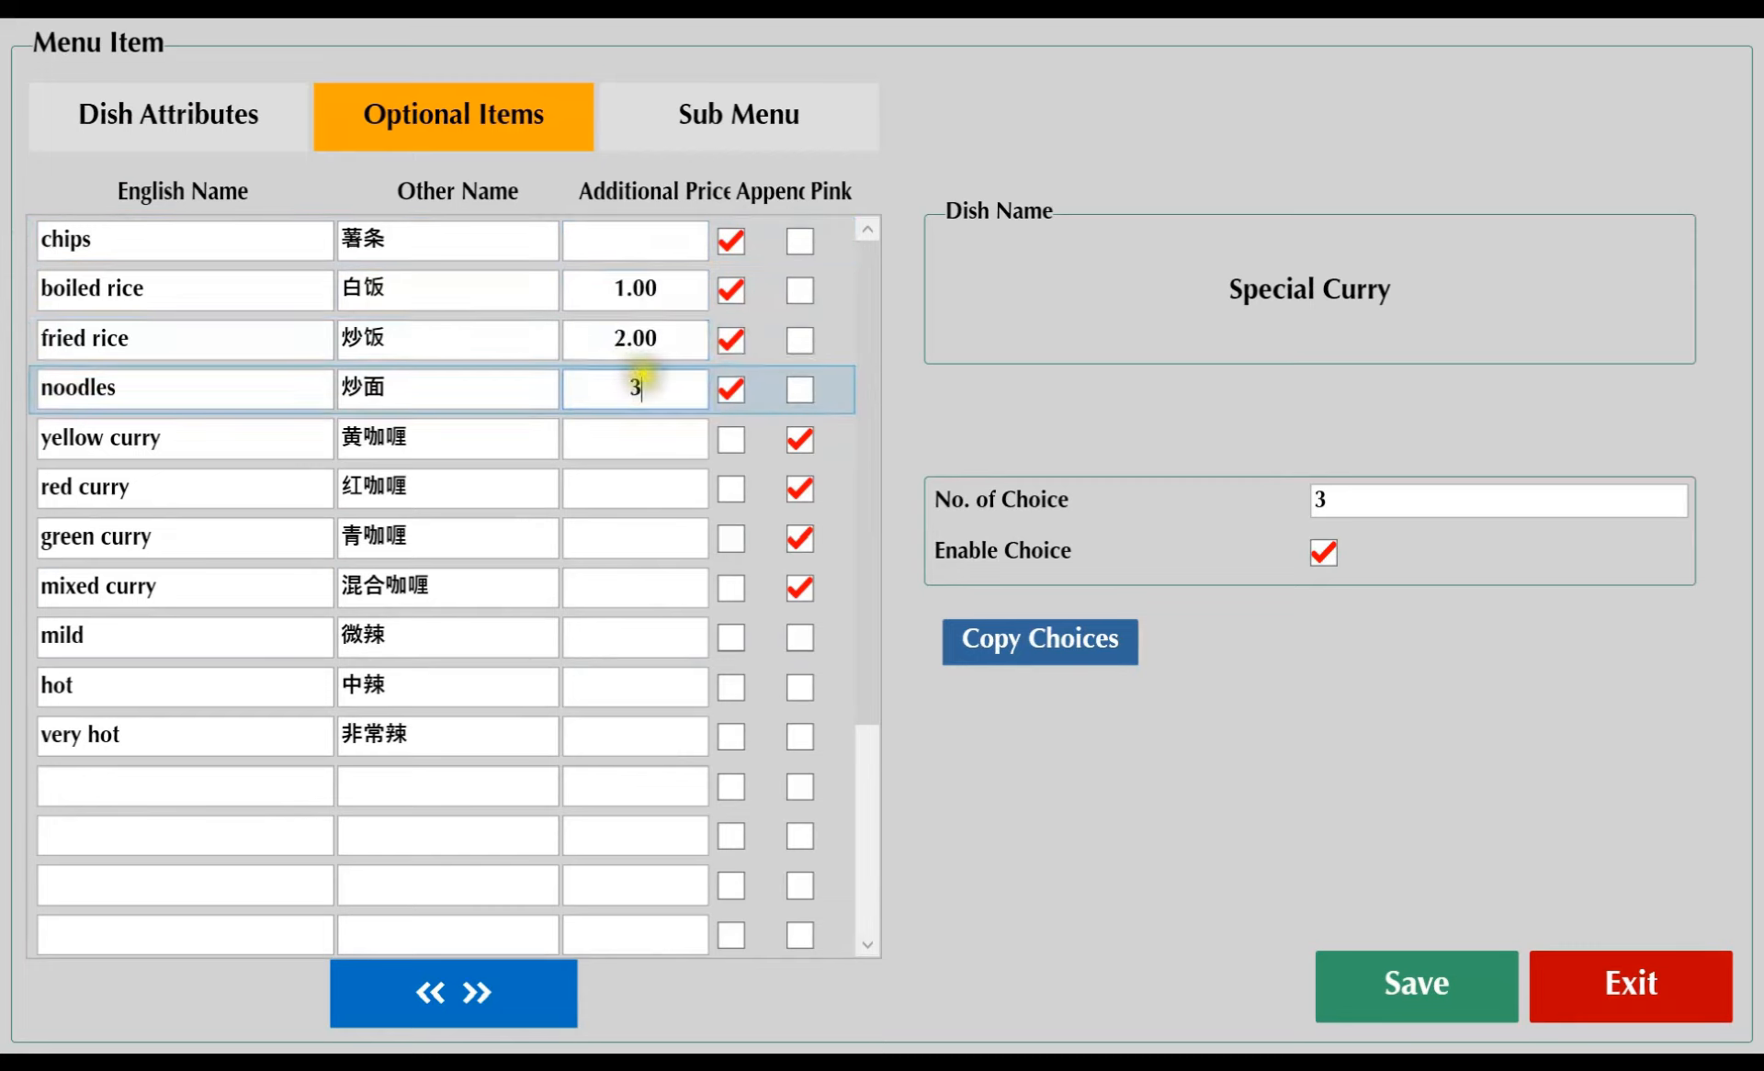
# - Set the additional price to 2.00 for mixed curry and 0.50 for very hot
pyautogui.click(651, 578)
pyautogui.write('2')
pyautogui.click(685, 648)
pyautogui.click(694, 687)
pyautogui.click(634, 736)
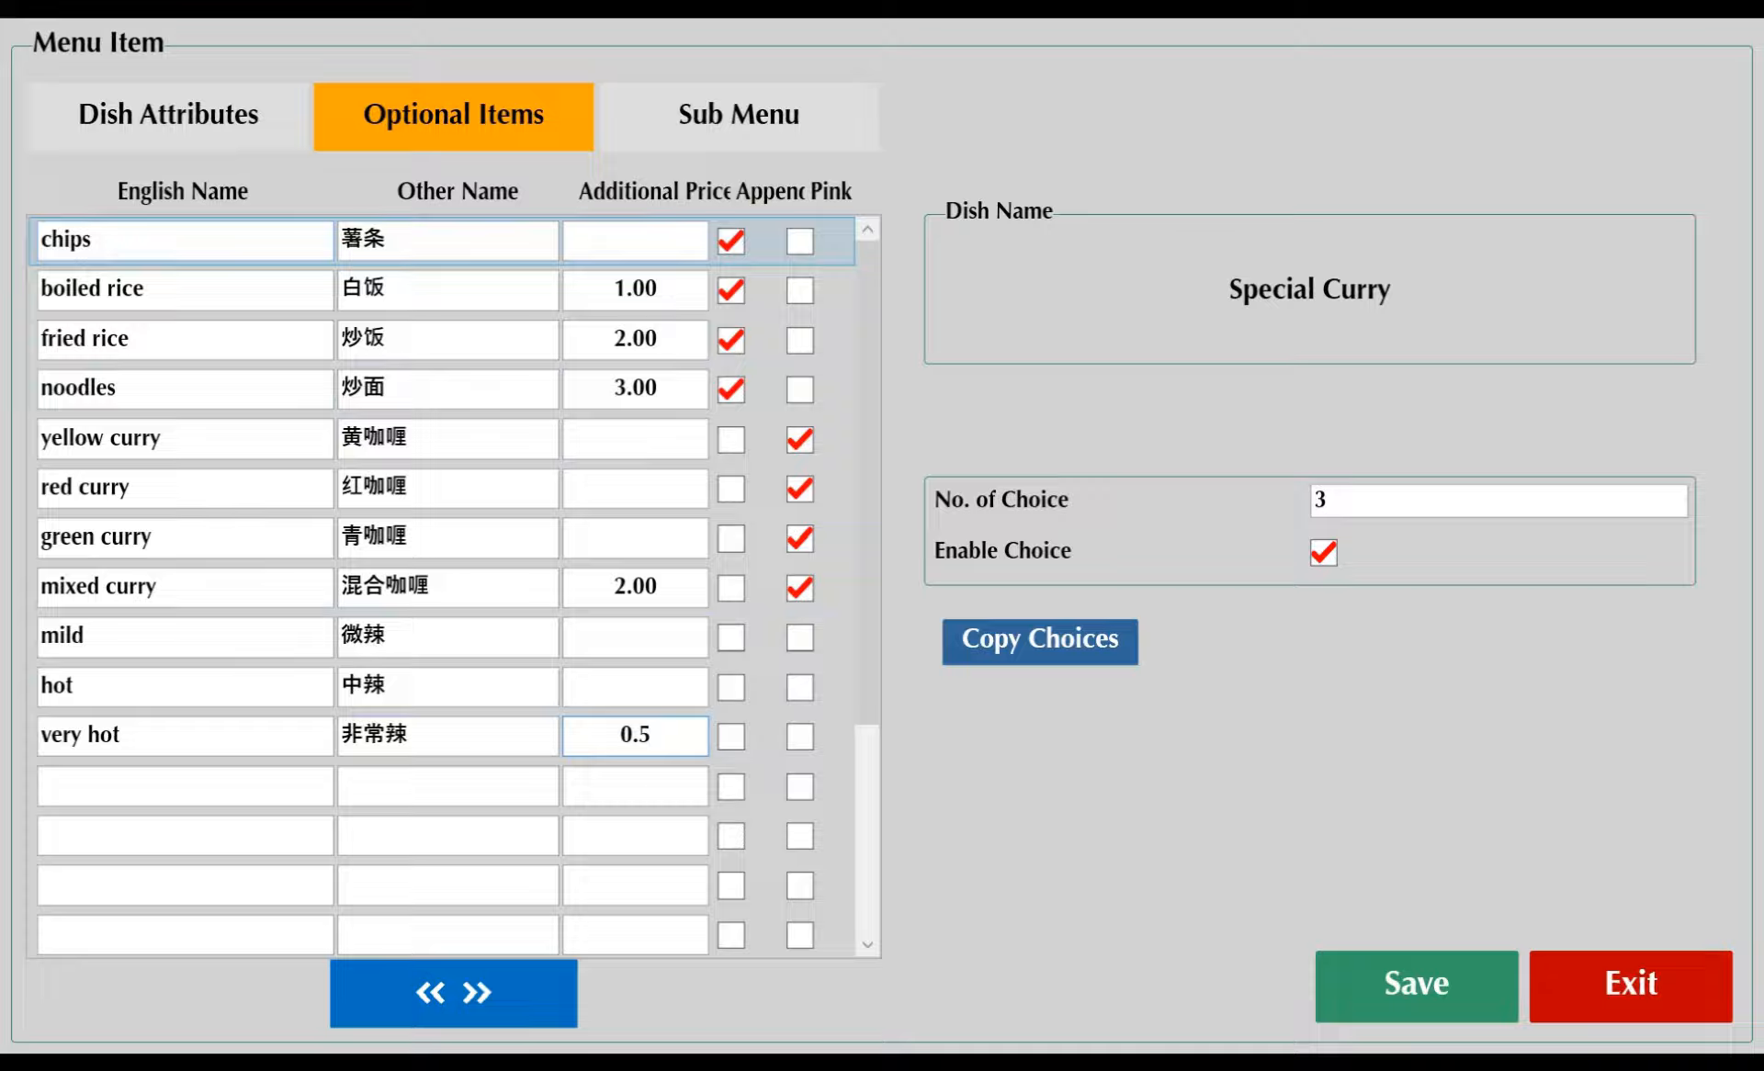
# - Try Special Curry Chips as the dish's English name and return to its optional items
pyautogui.click(158, 125)
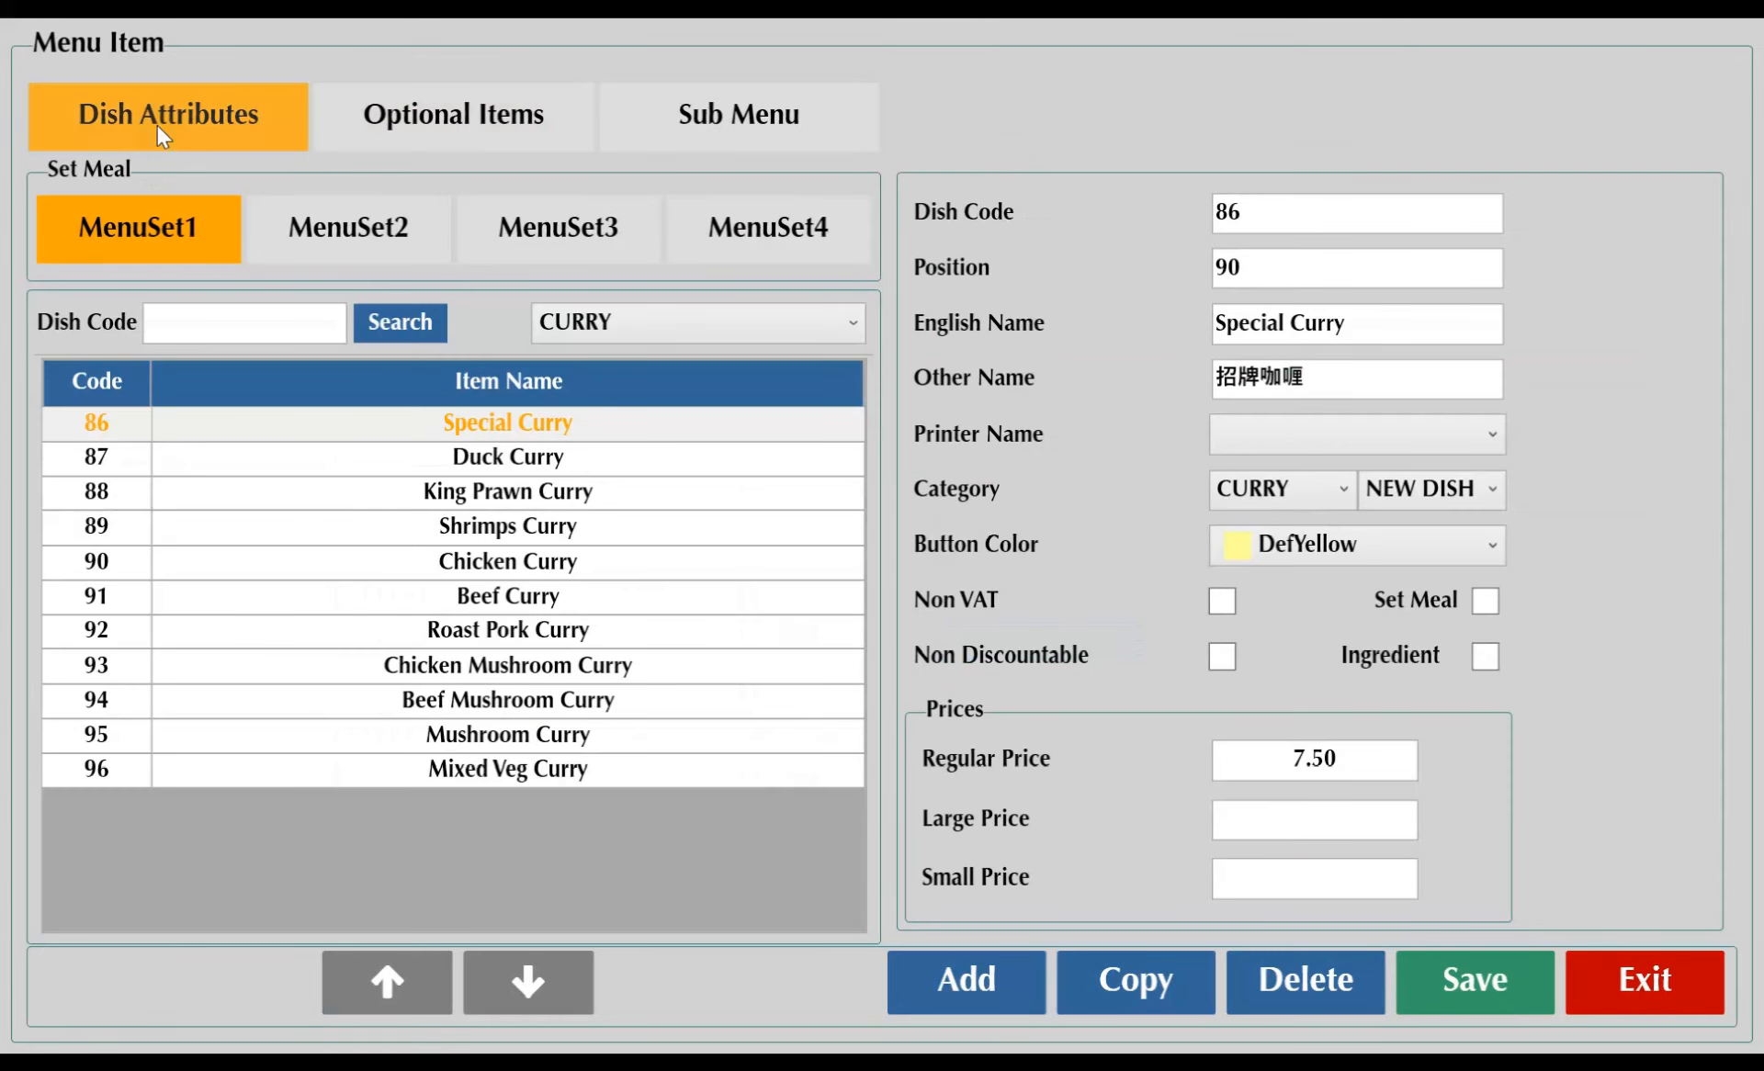
pyautogui.click(1430, 323)
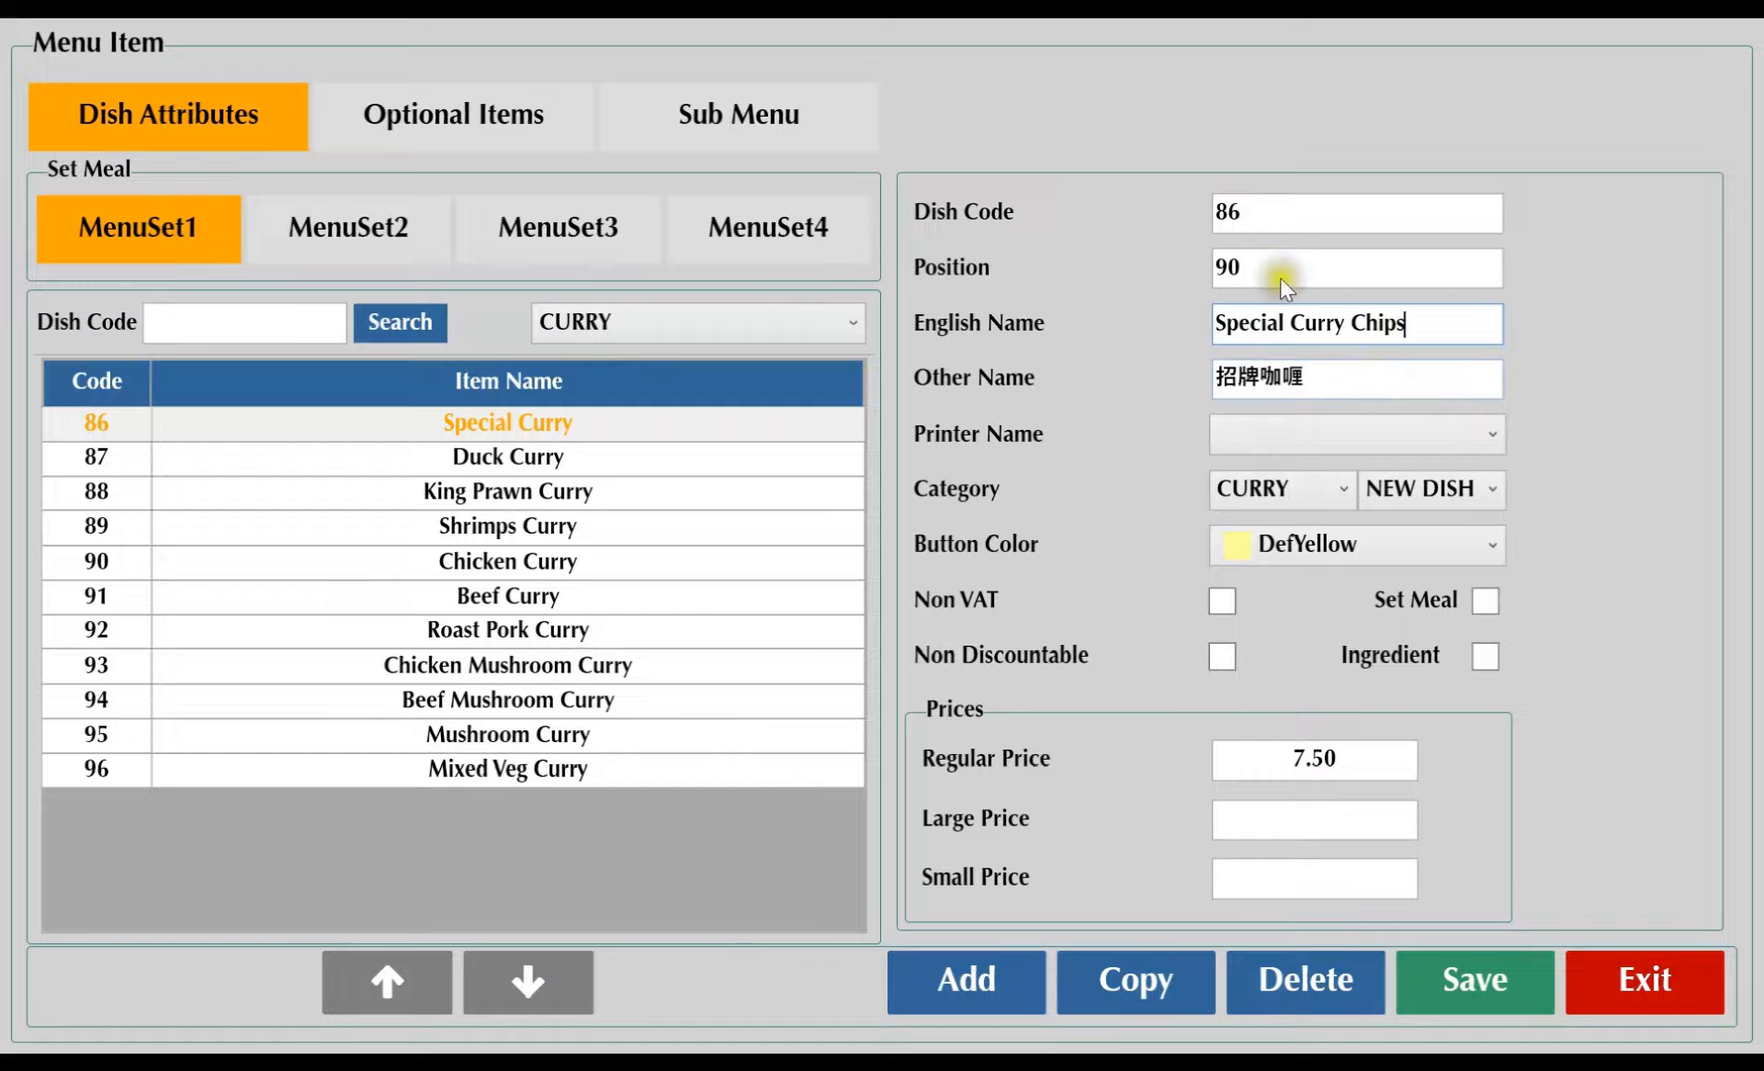
pyautogui.click(432, 120)
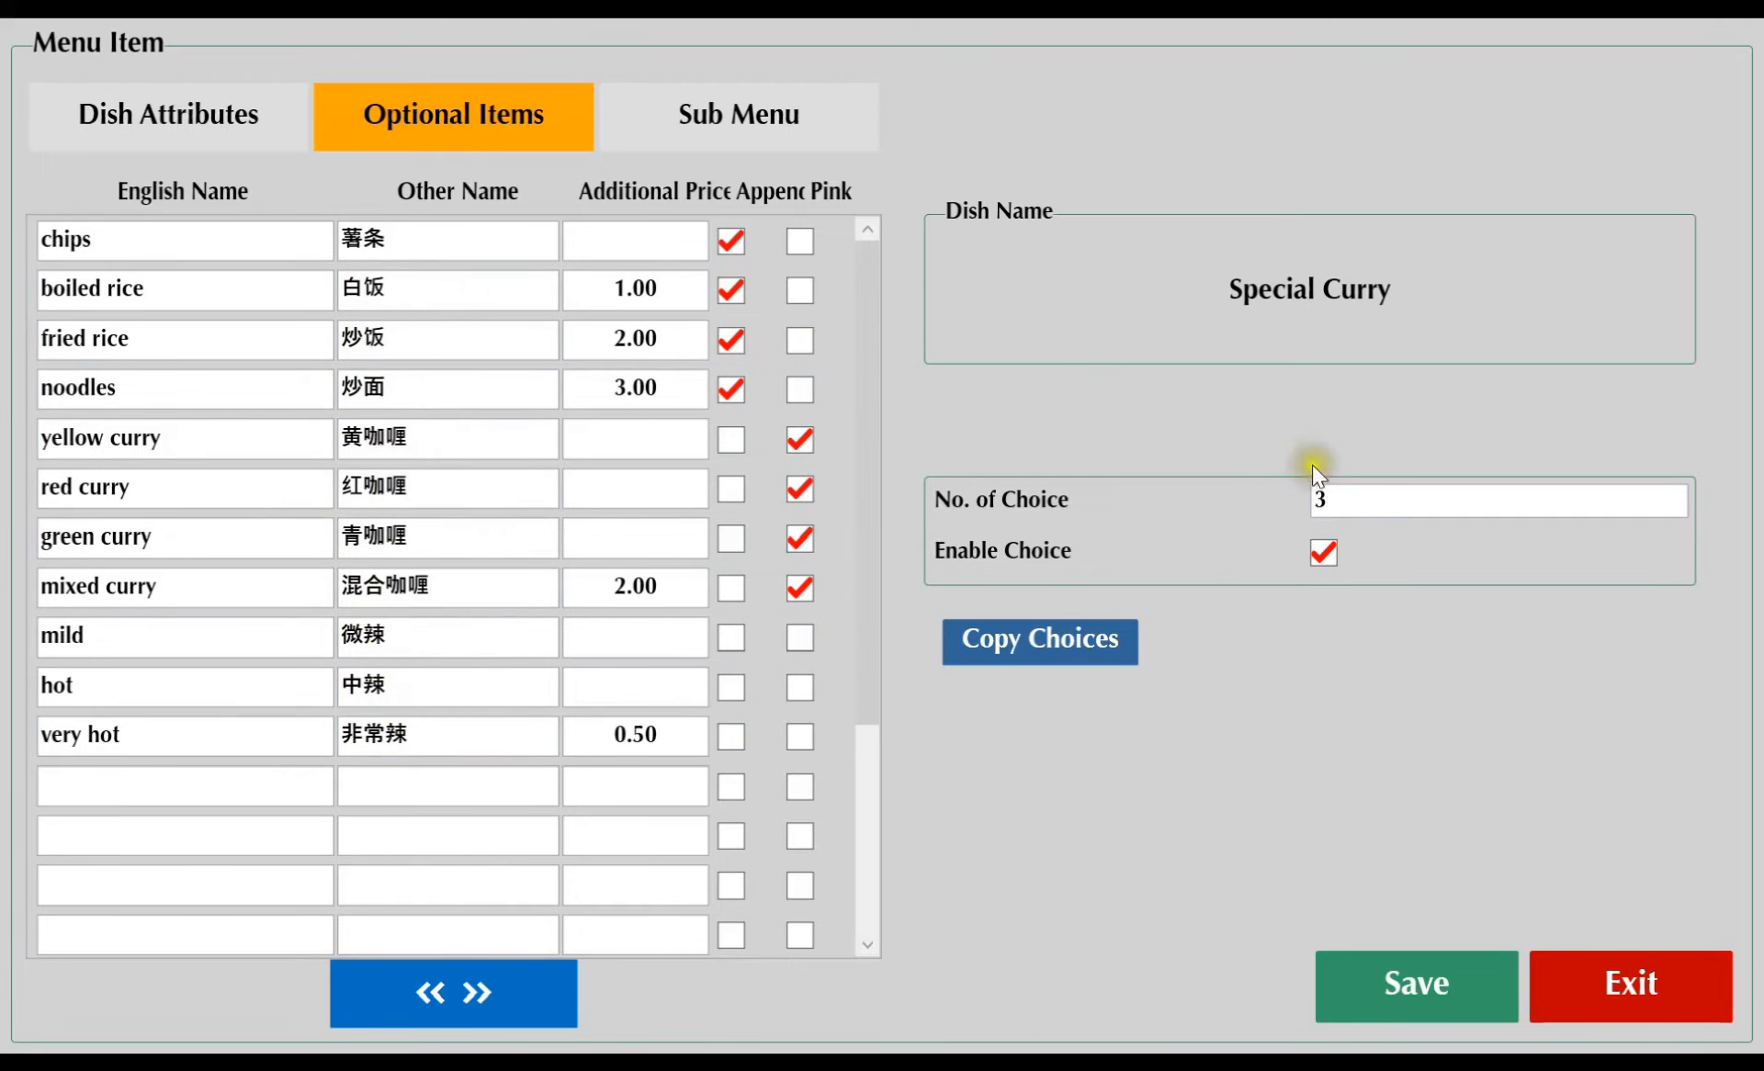
# - Save Special Curry's optional items and exit the settings back to the order entry screen
pyautogui.moveTo(1355, 500); pyautogui.dragTo(1298, 492)
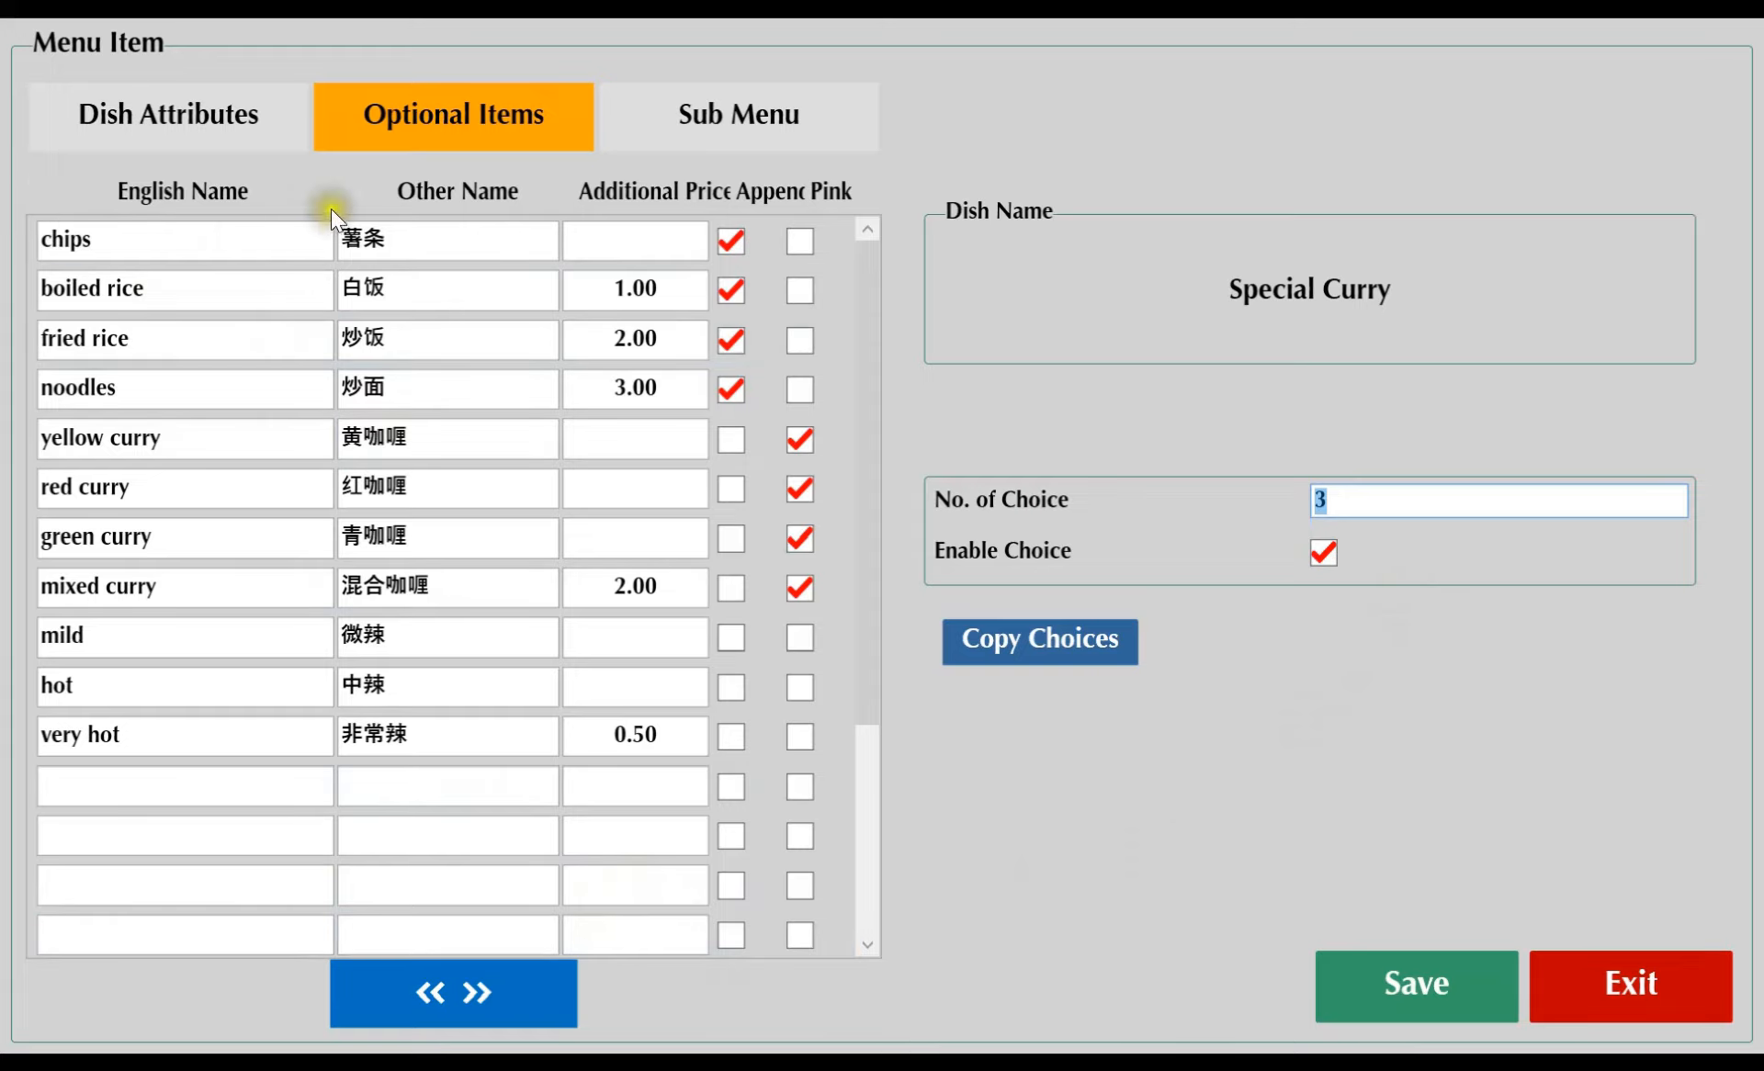
pyautogui.click(1404, 989)
pyautogui.click(1031, 674)
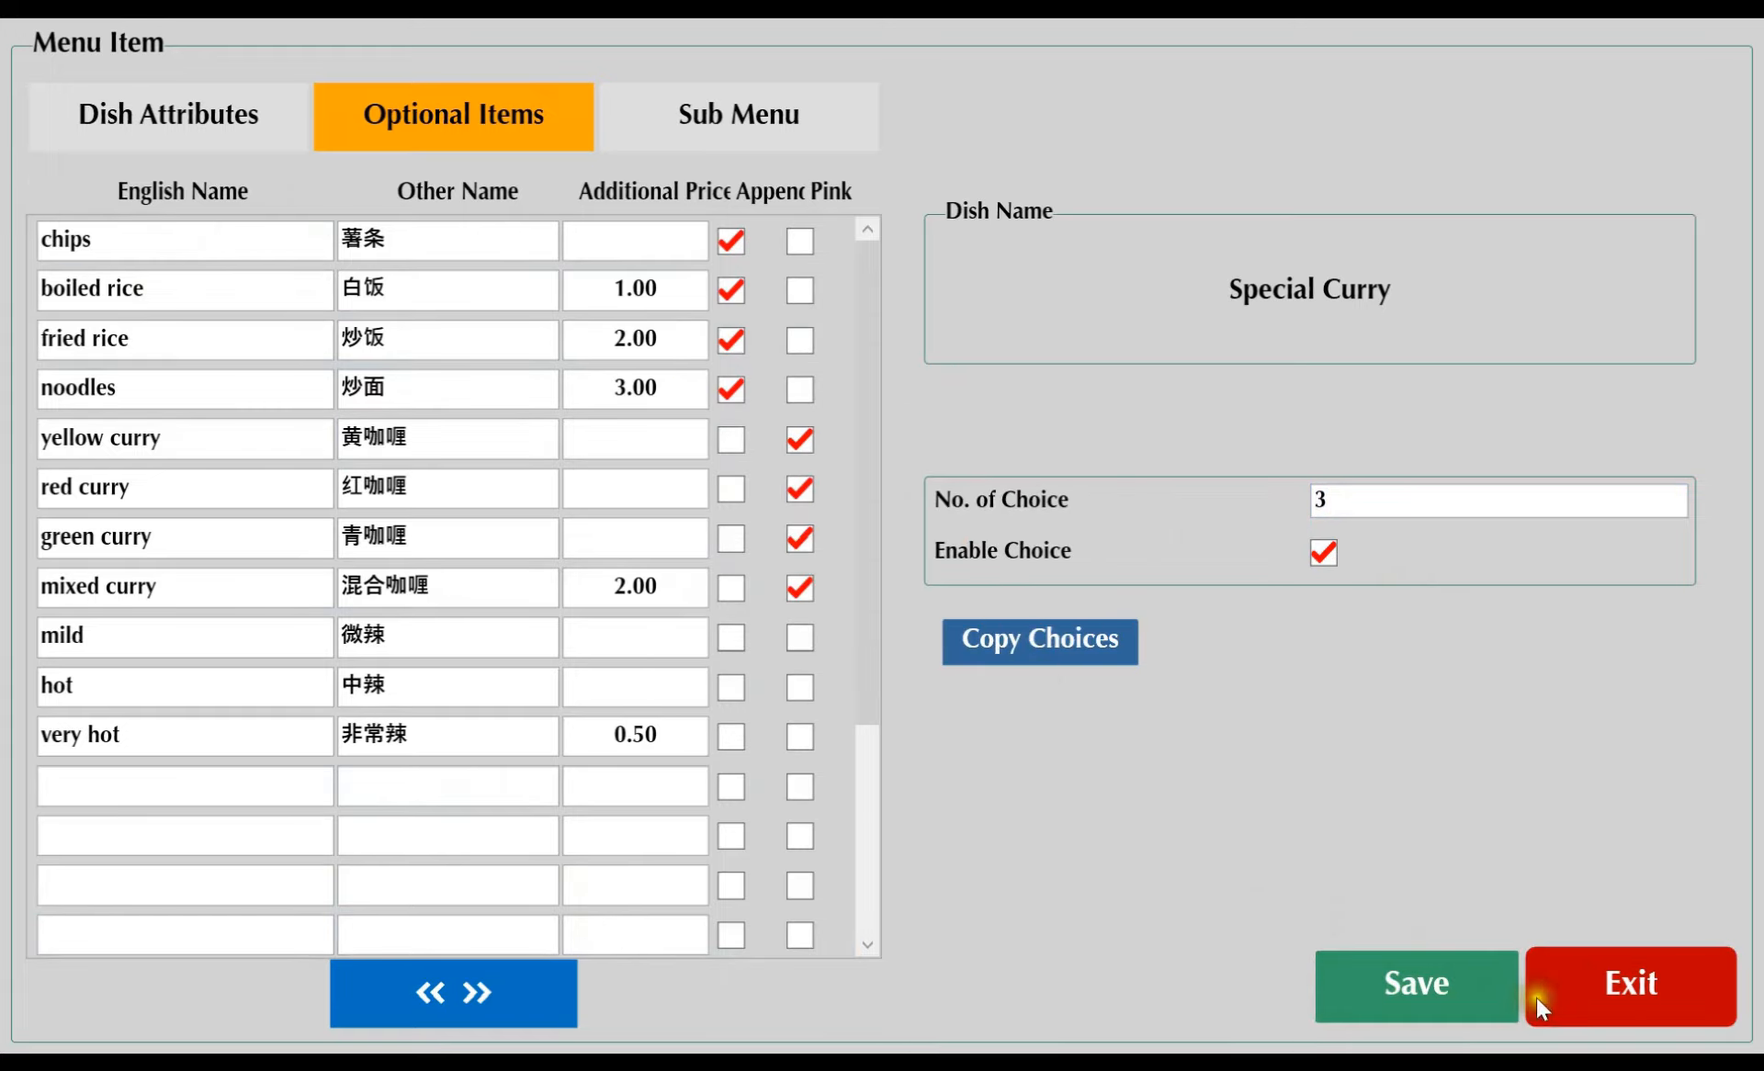
pyautogui.click(1599, 989)
pyautogui.click(1624, 978)
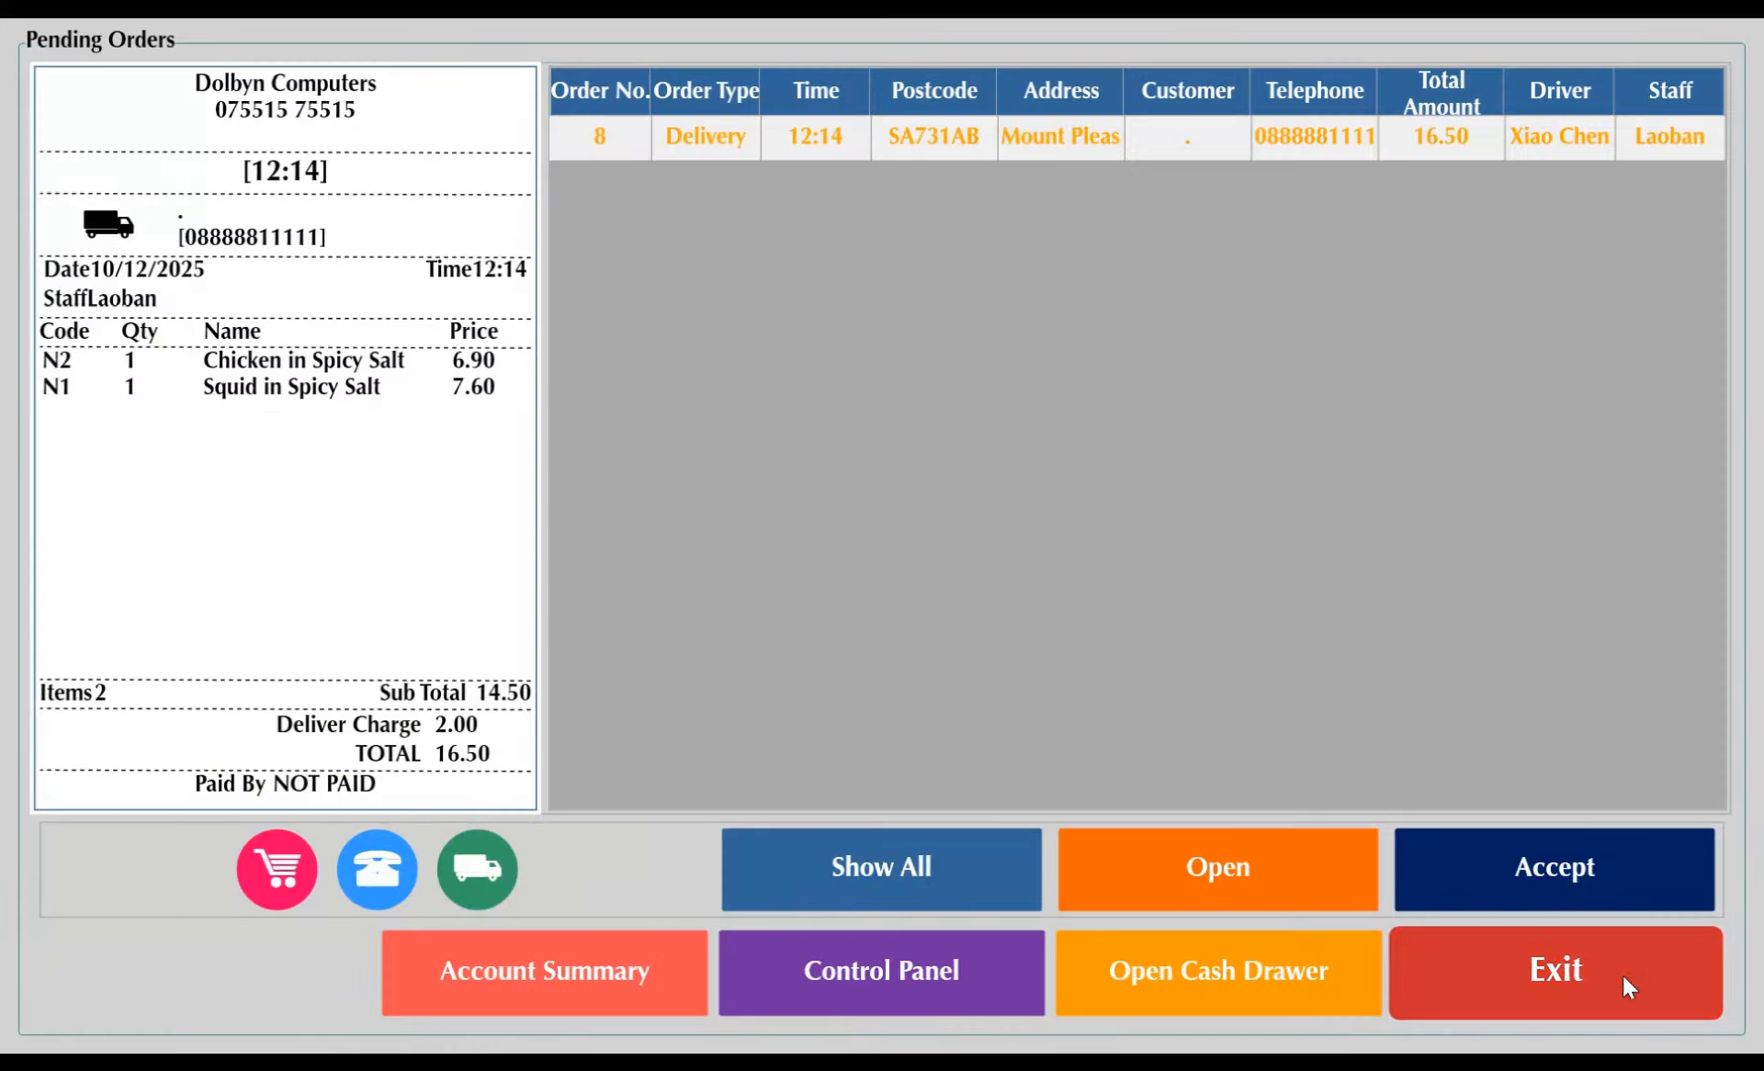
pyautogui.click(1623, 976)
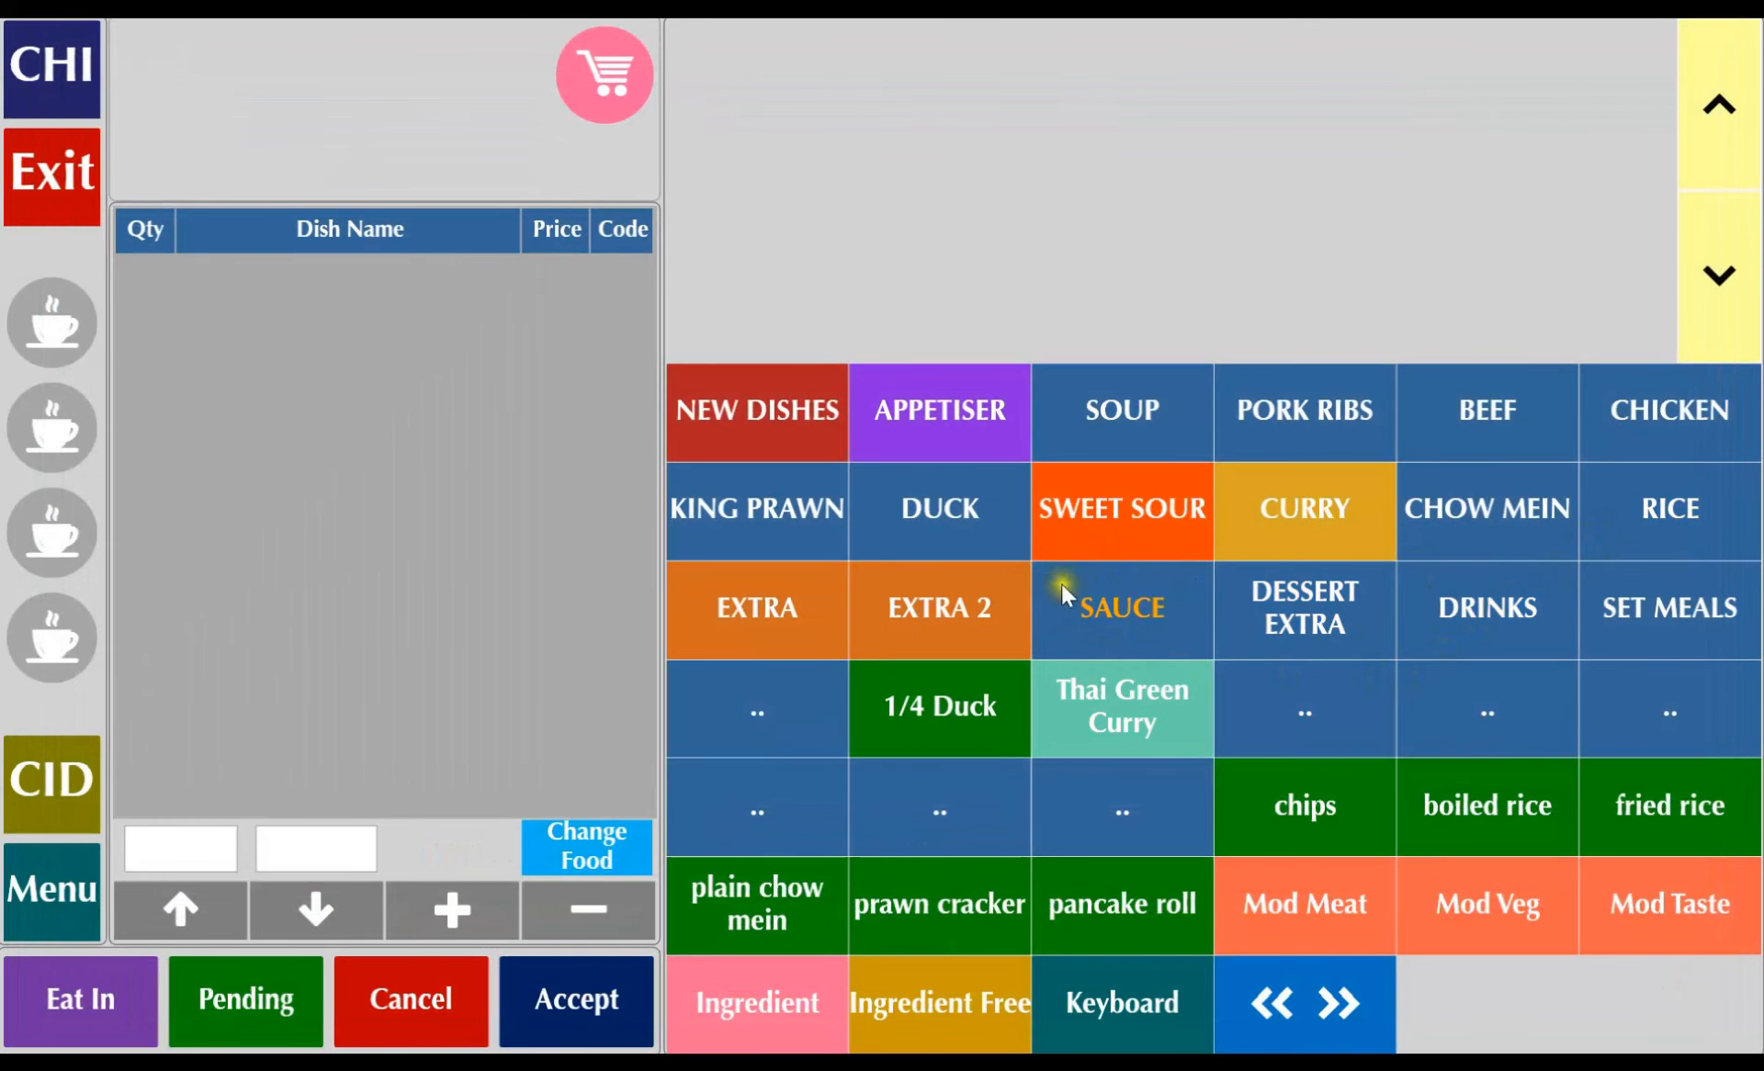
# - Add a Special Curry to the order with the options boiled rice, green curry and hot
pyautogui.click(1287, 521)
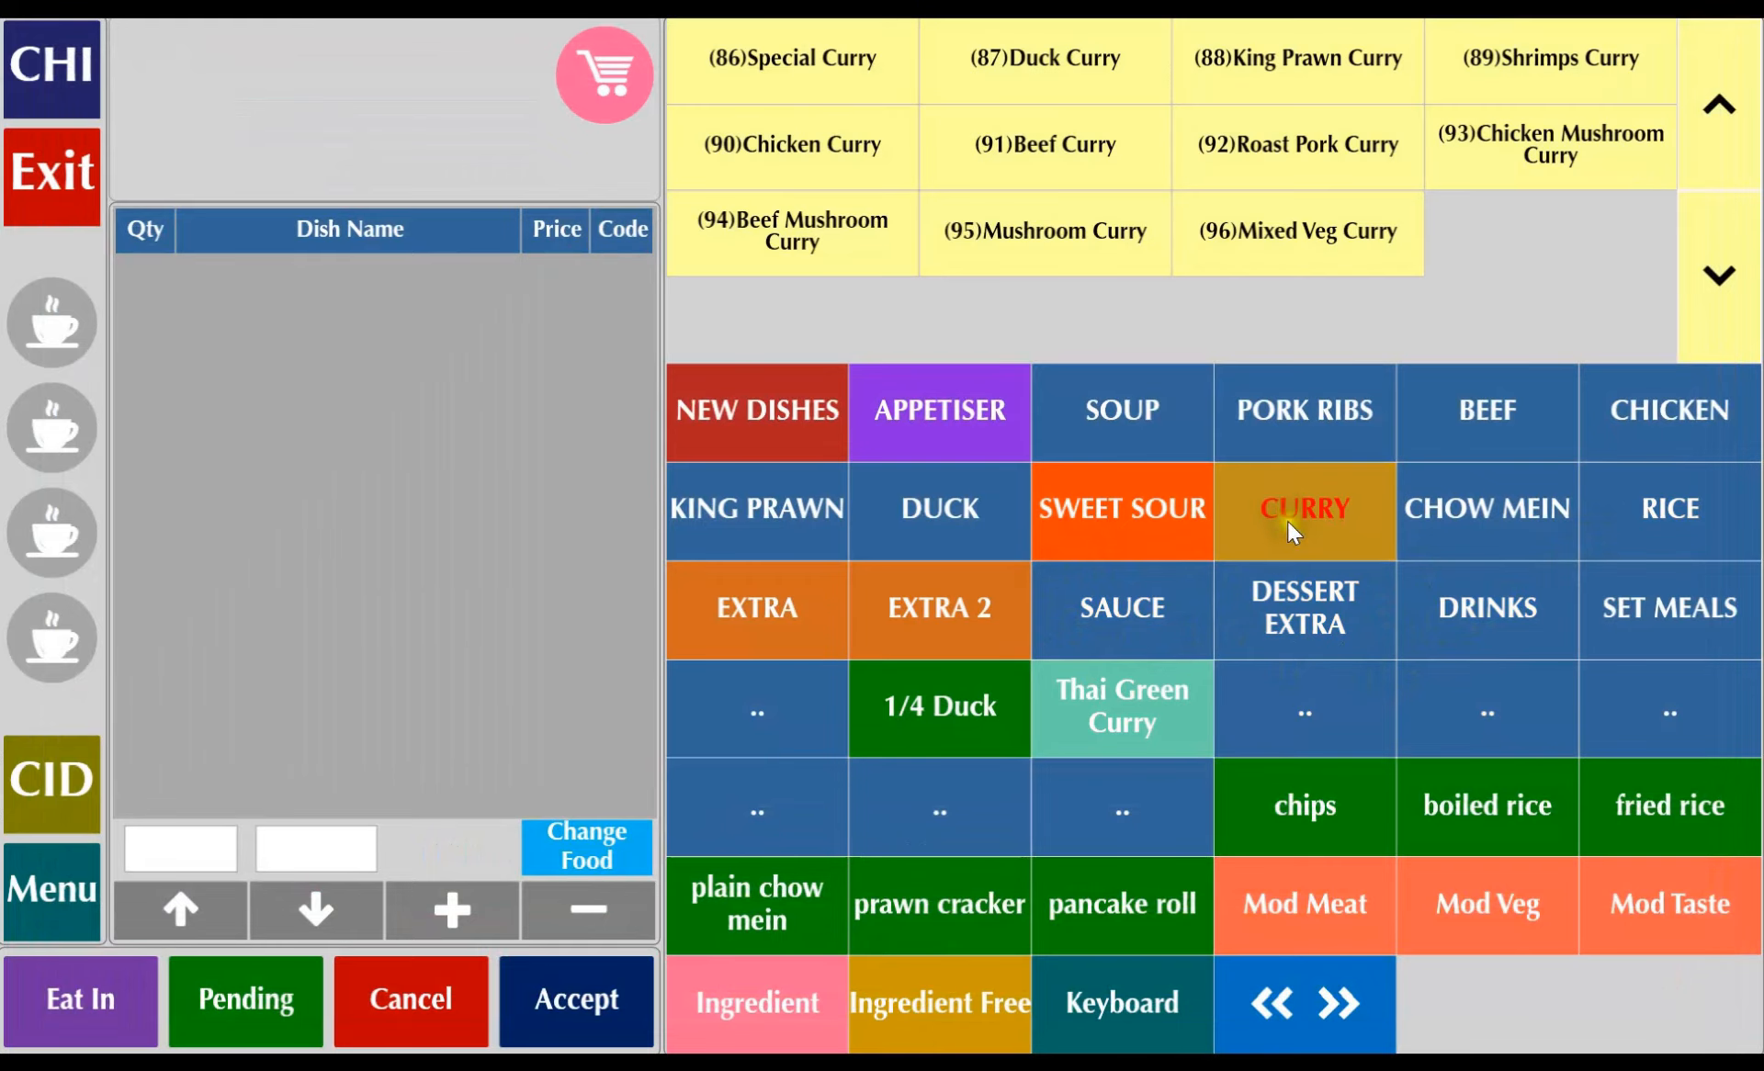
pyautogui.click(807, 58)
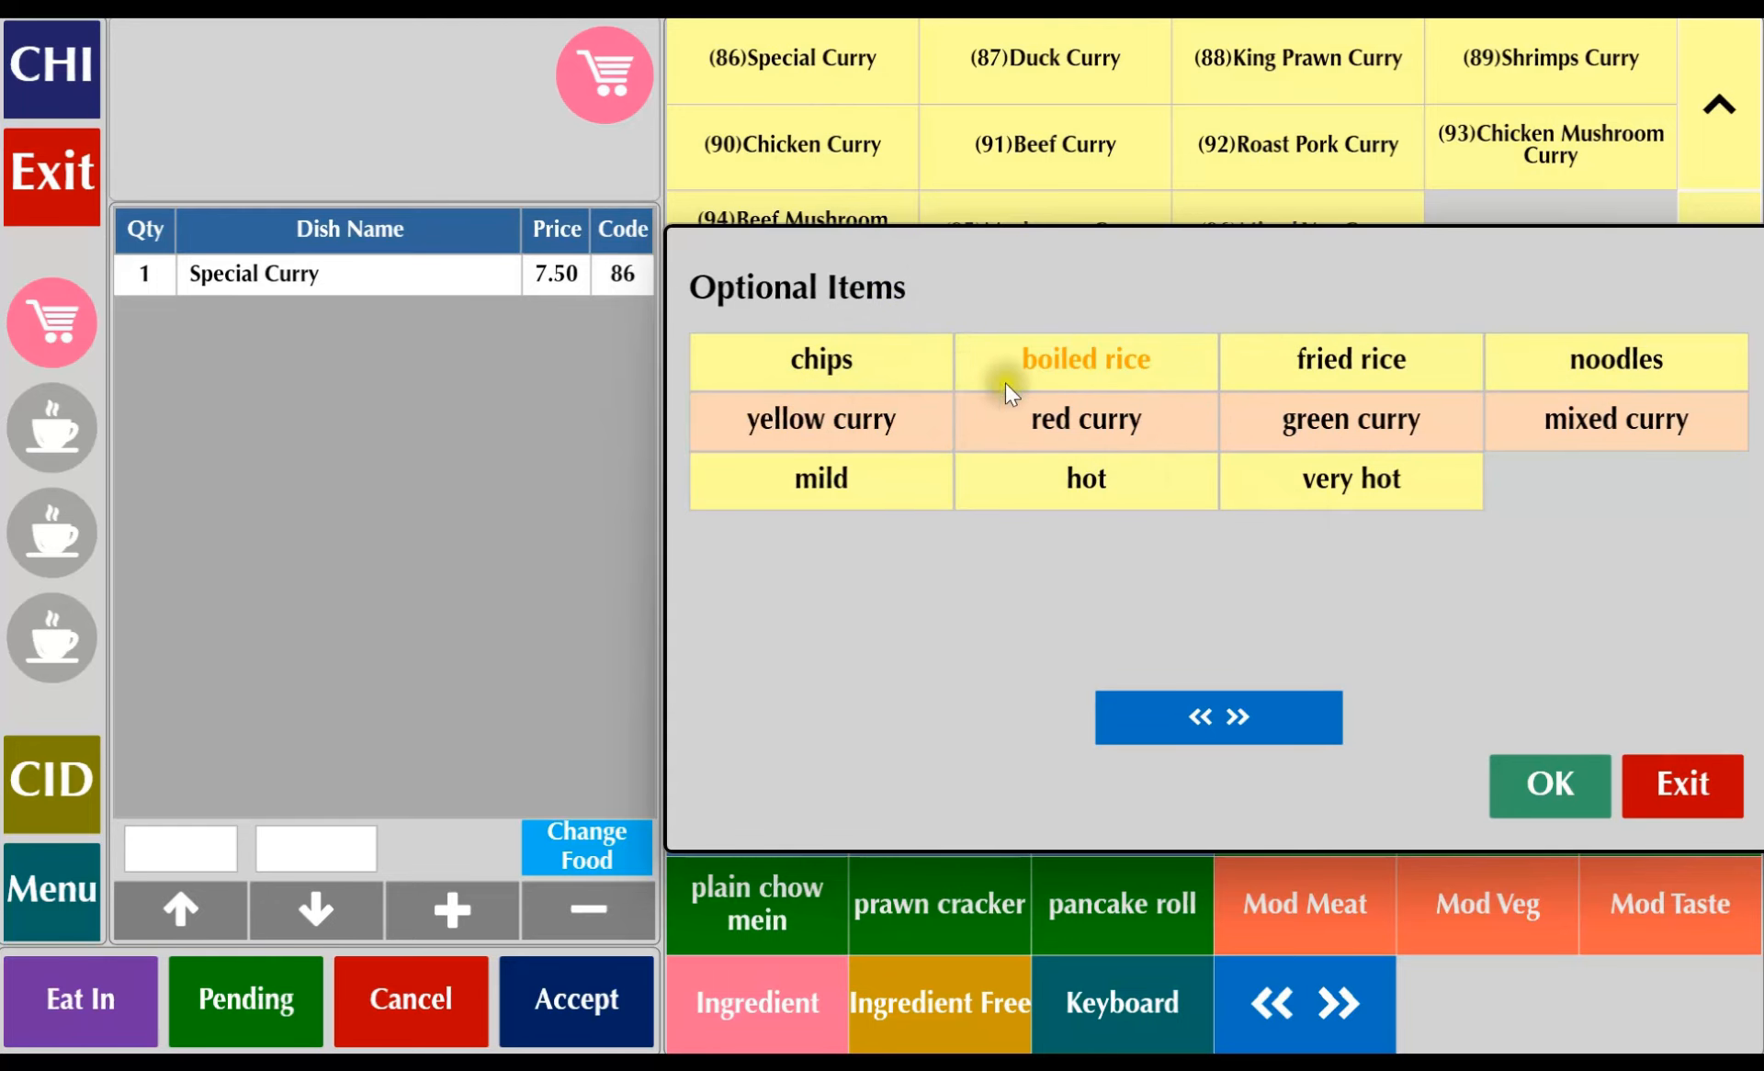
pyautogui.click(1162, 368)
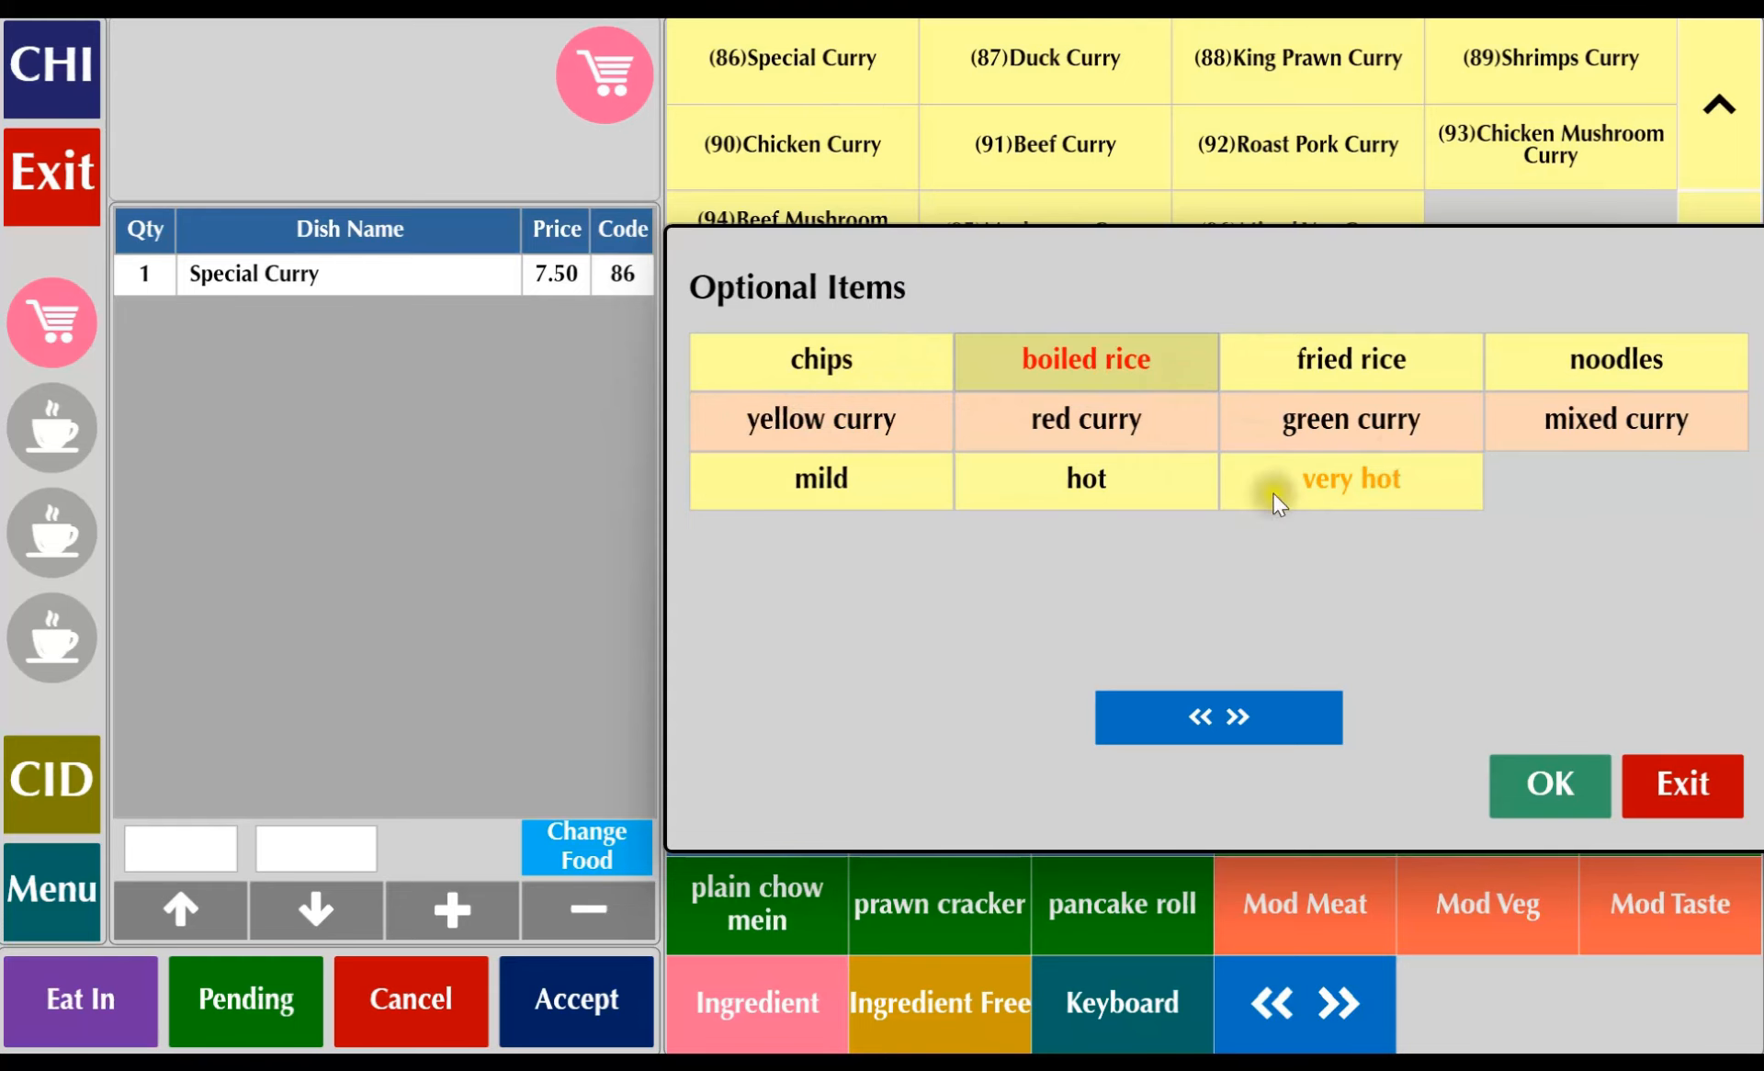
pyautogui.click(1382, 426)
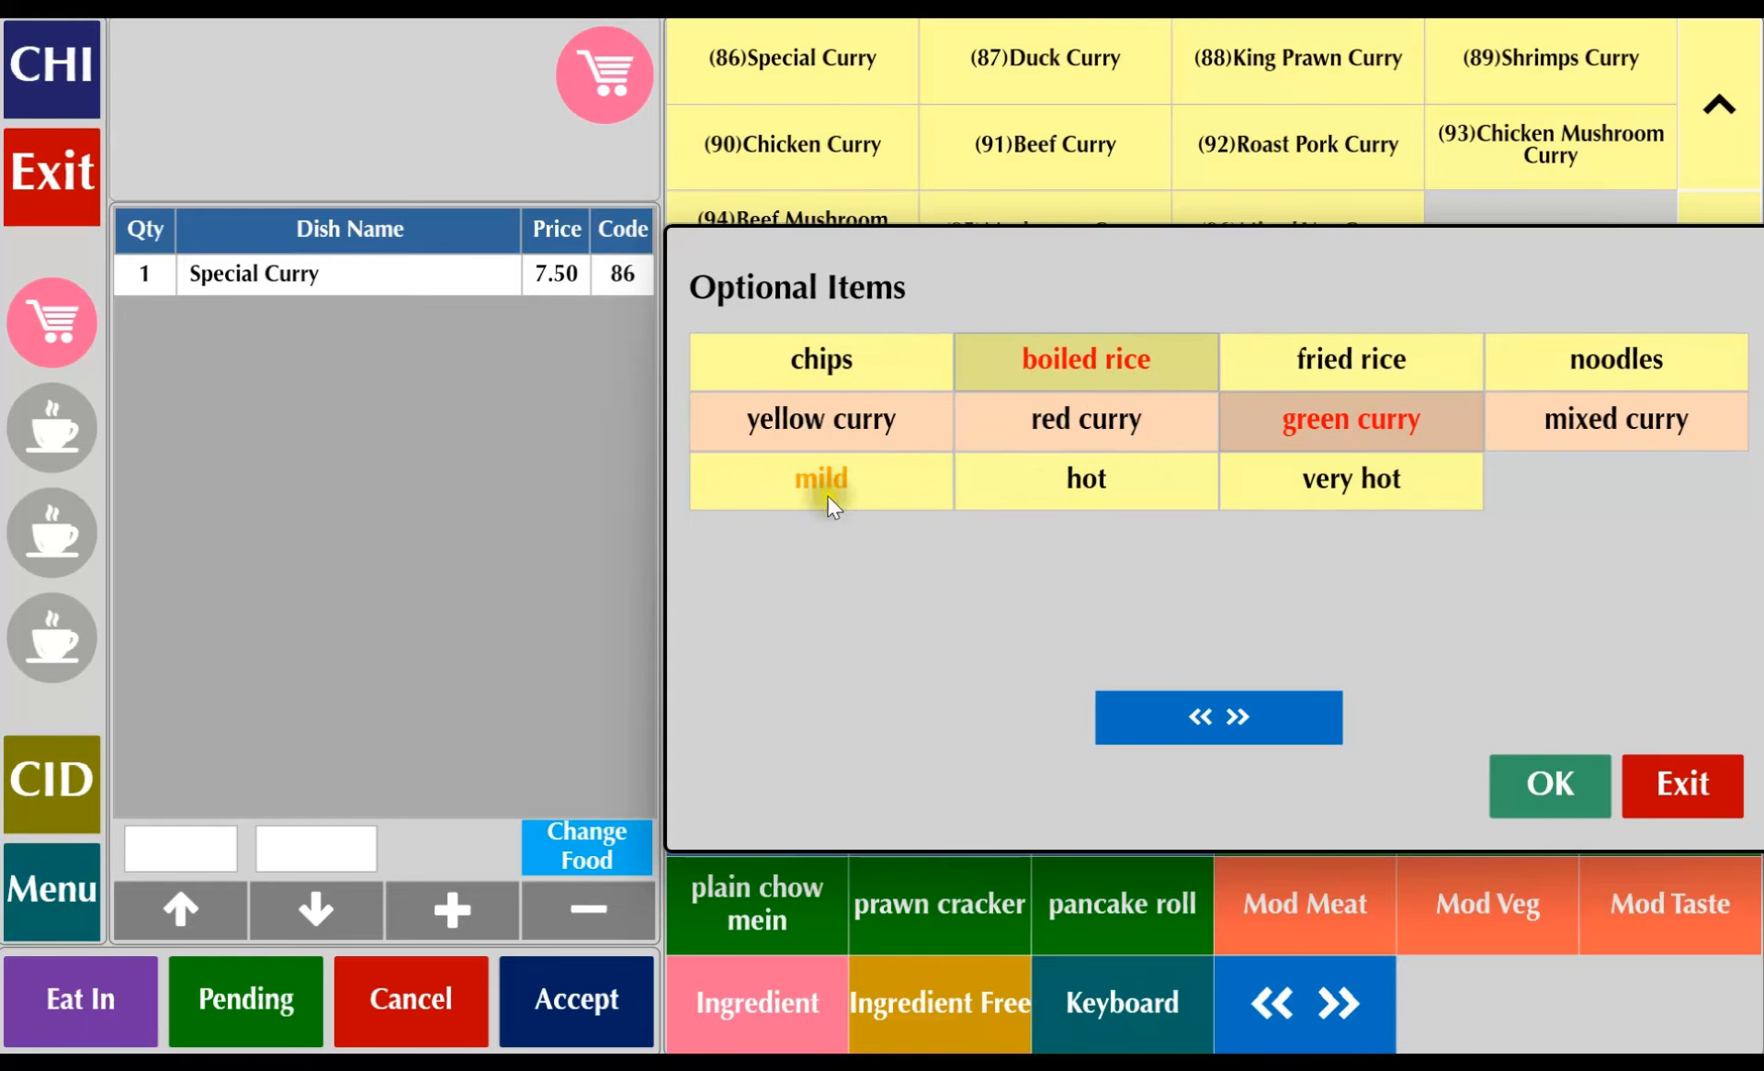
pyautogui.click(1086, 488)
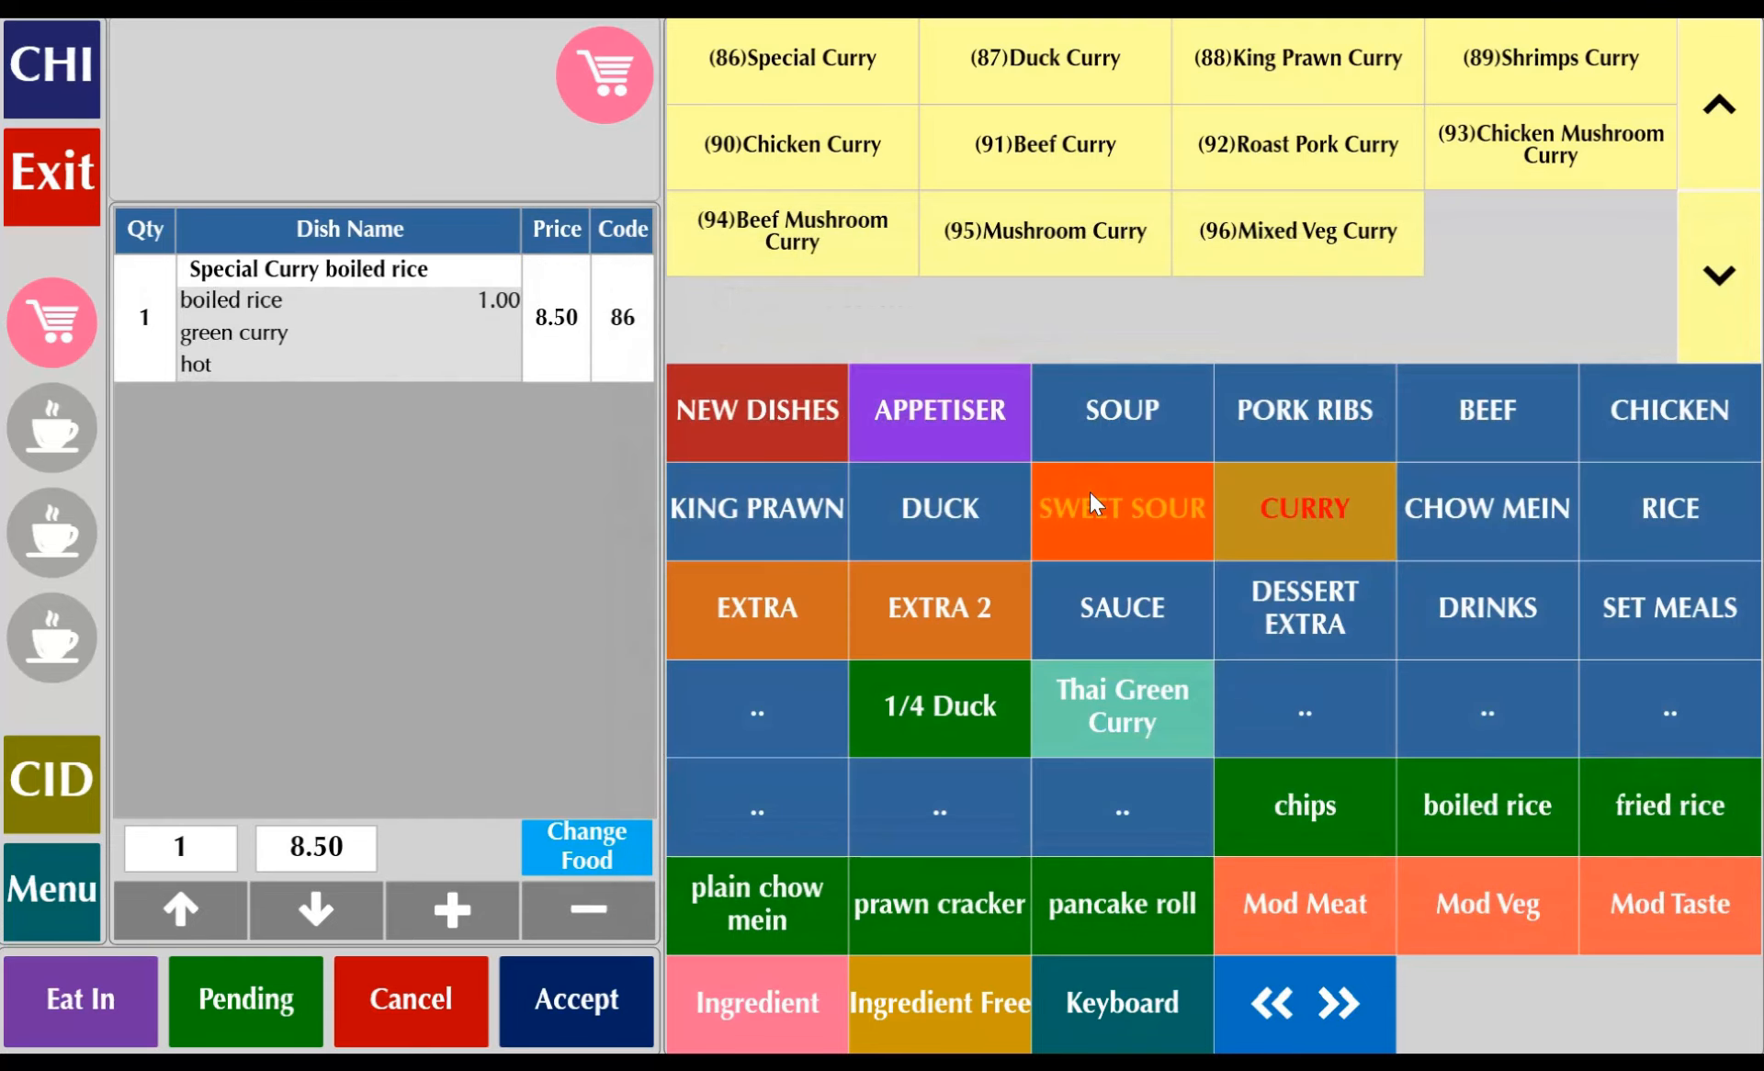
# - Add a second Special Curry with only boiled rice and mixed curry, confirming without a third choice
pyautogui.click(936, 441)
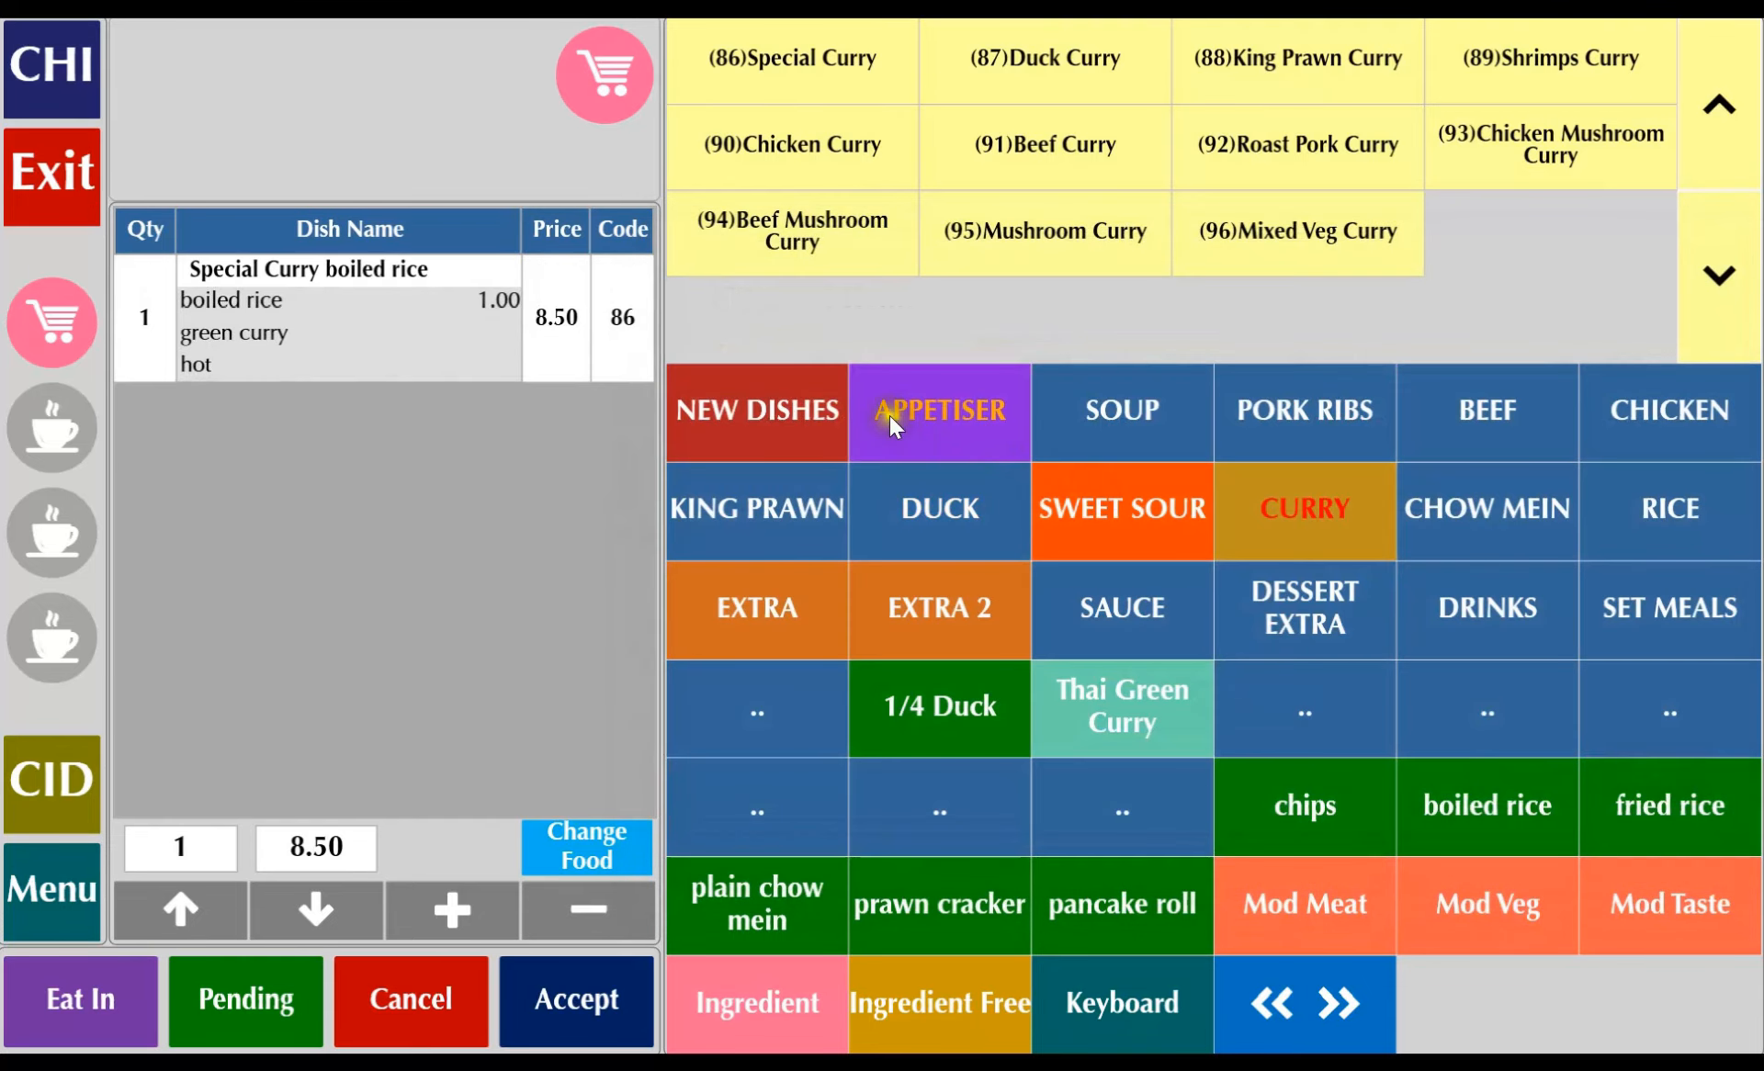
pyautogui.click(823, 58)
pyautogui.click(1042, 428)
pyautogui.click(875, 353)
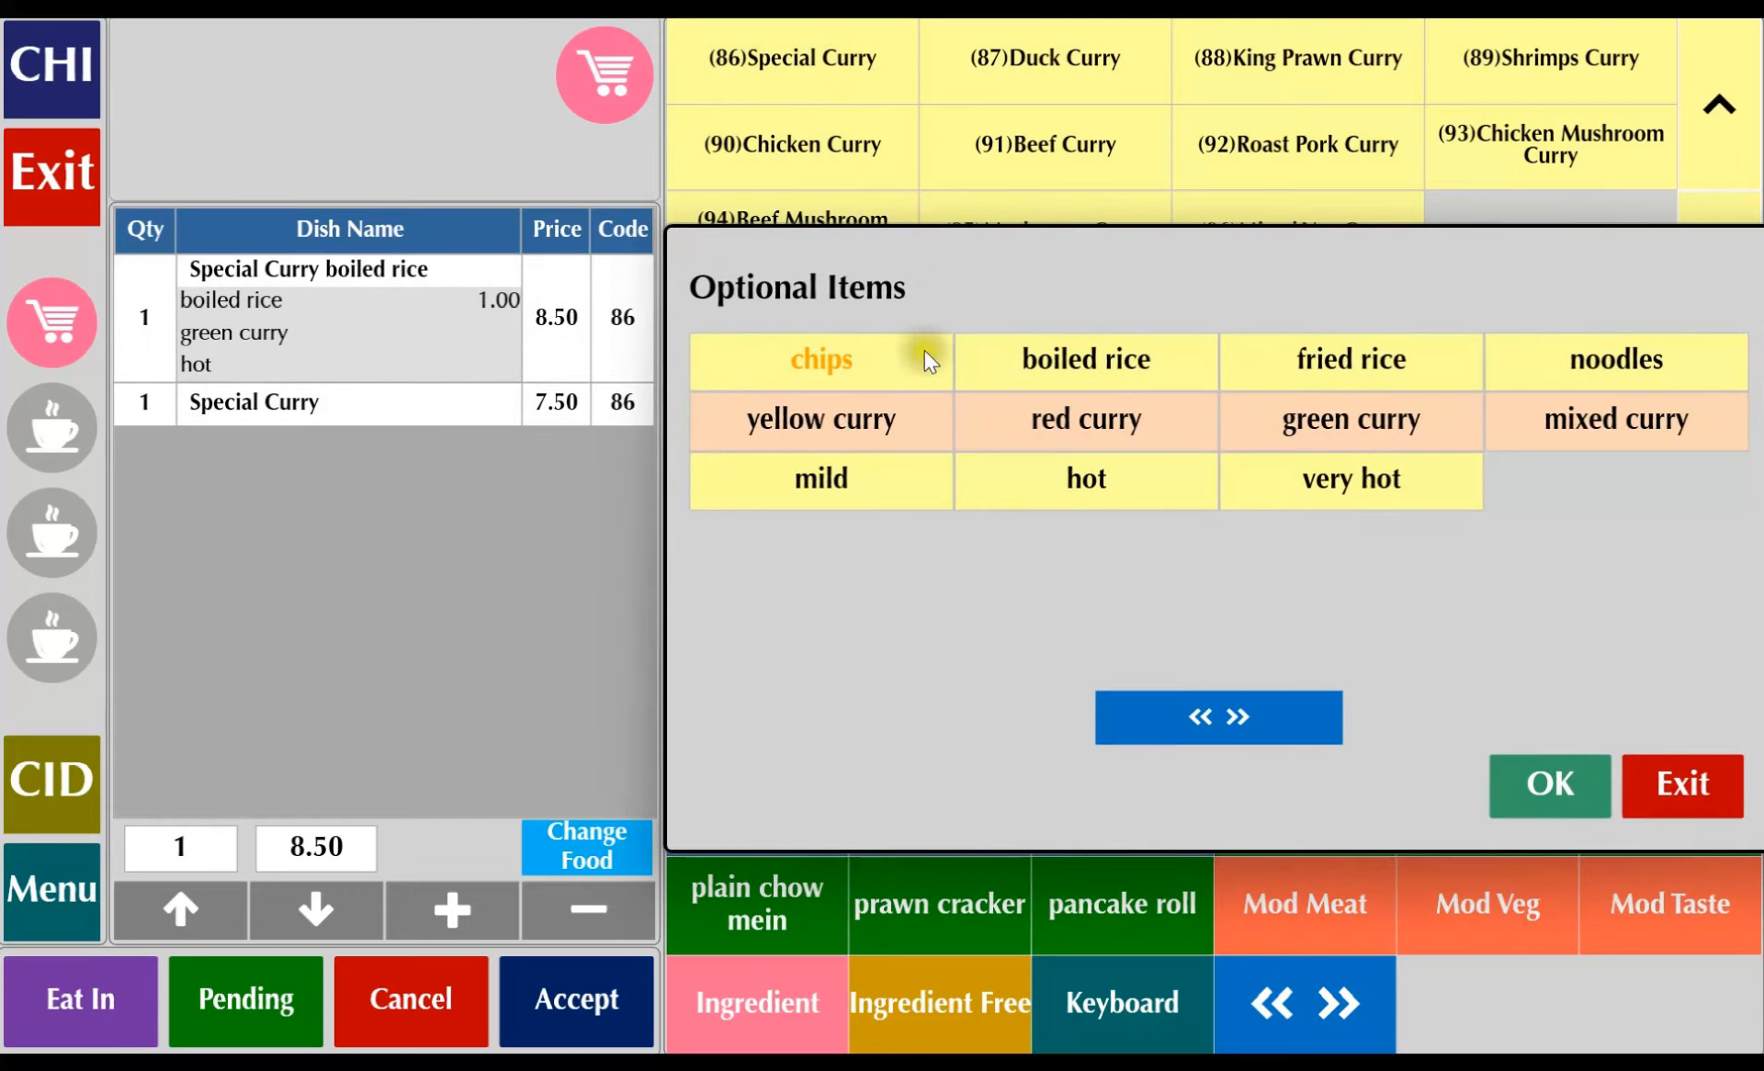
pyautogui.click(1084, 373)
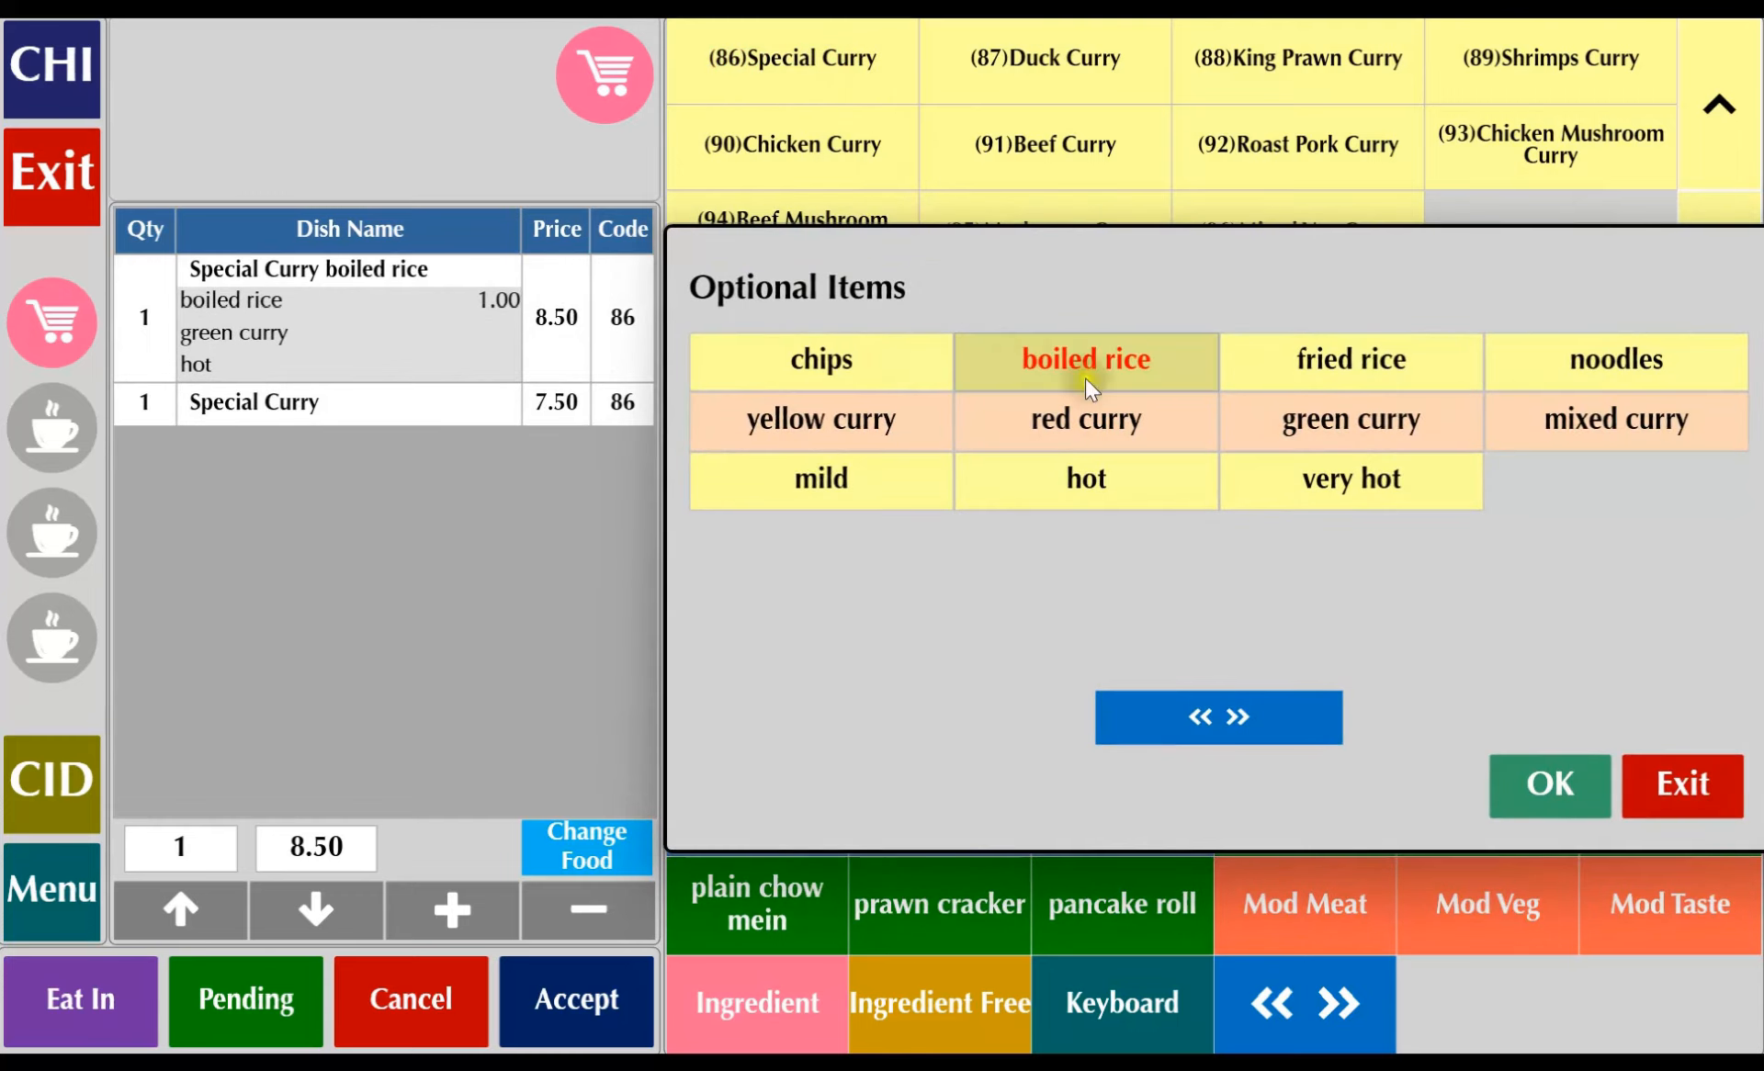
pyautogui.click(1612, 421)
pyautogui.click(1543, 779)
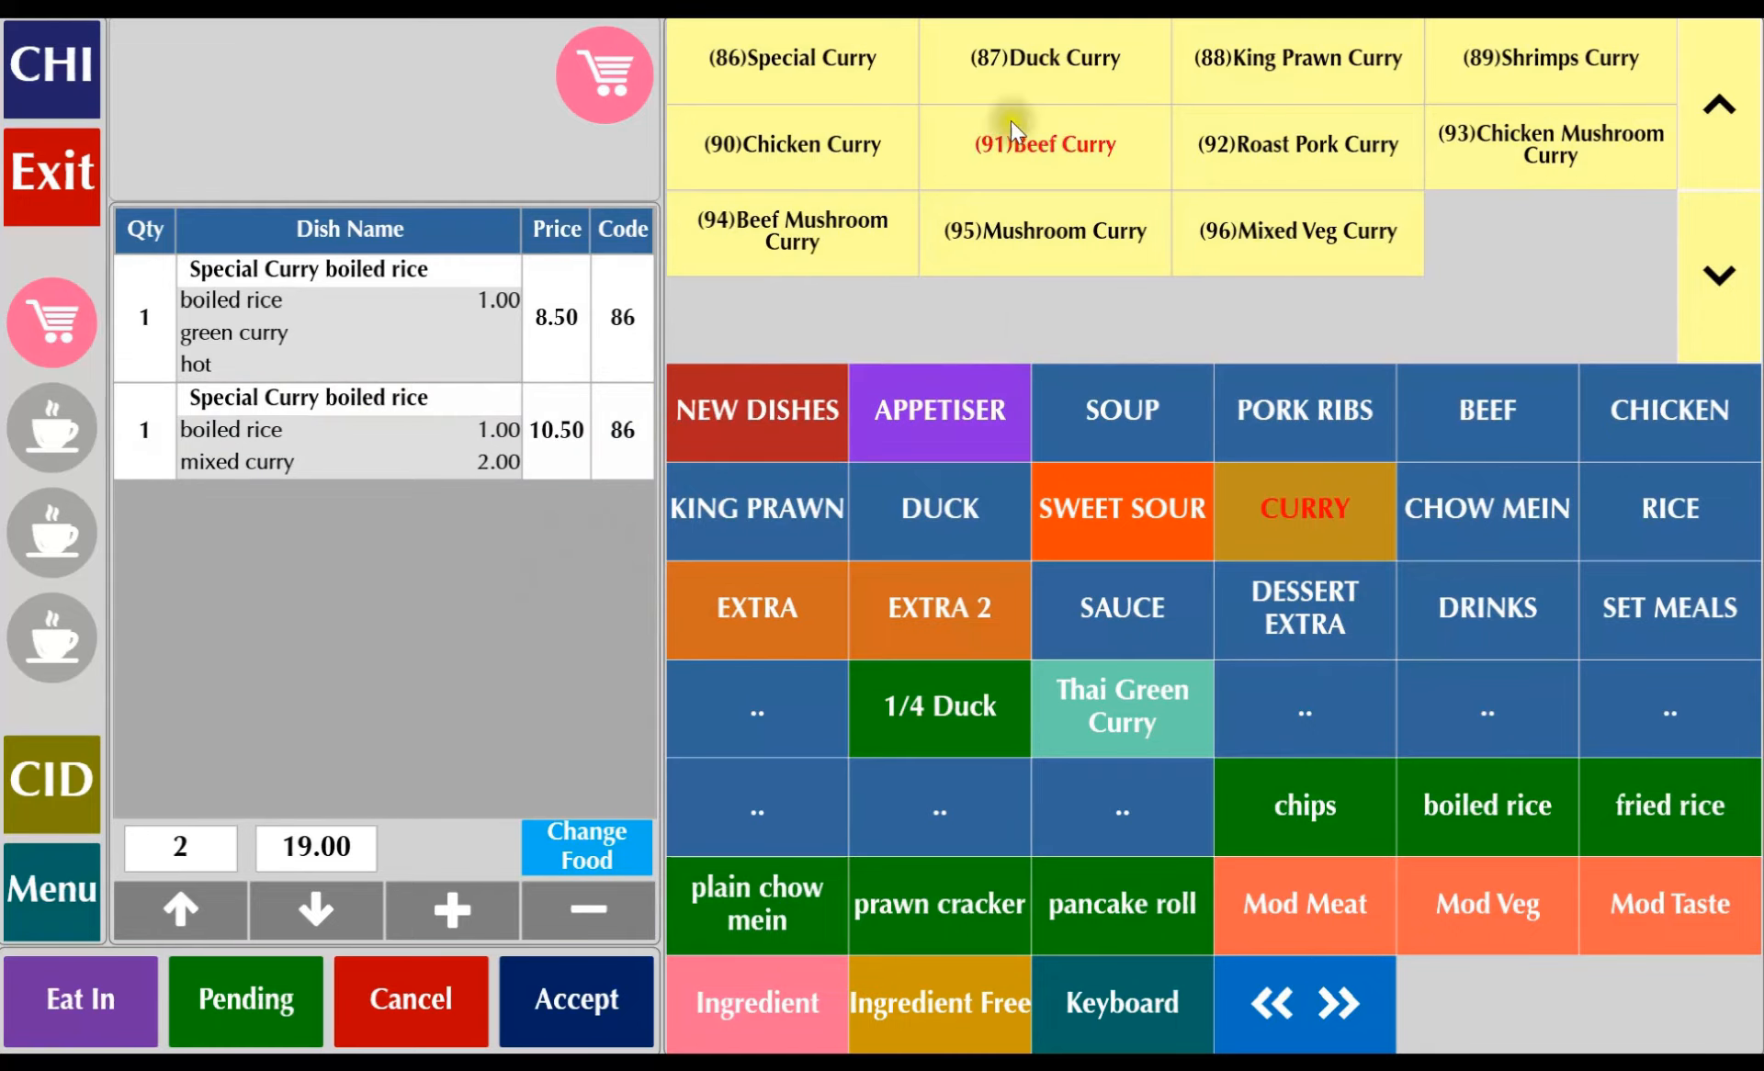
# - Add Duck Curry, Shrimps Curry, Chicken Curry, Mushroom Curry and another Special Curry to the order without choosing optional items
pyautogui.click(1056, 60)
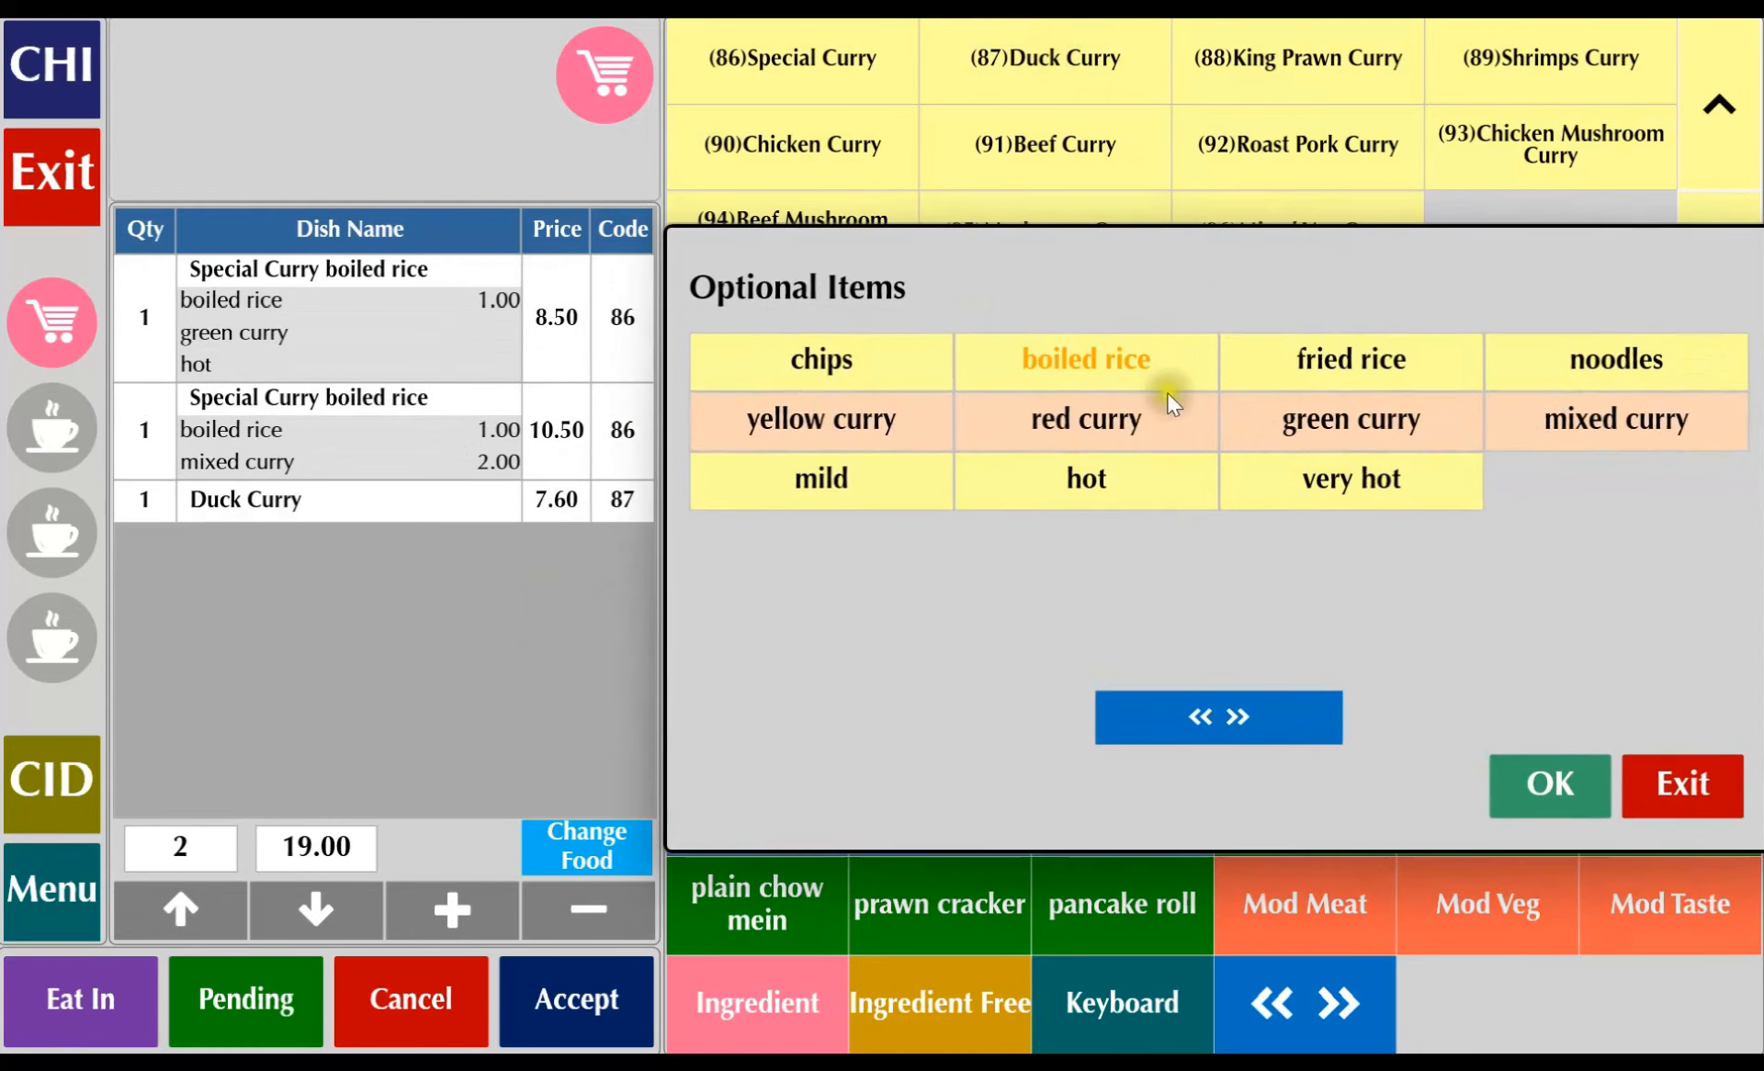
pyautogui.click(1638, 789)
pyautogui.click(1520, 55)
pyautogui.click(1709, 804)
pyautogui.click(780, 144)
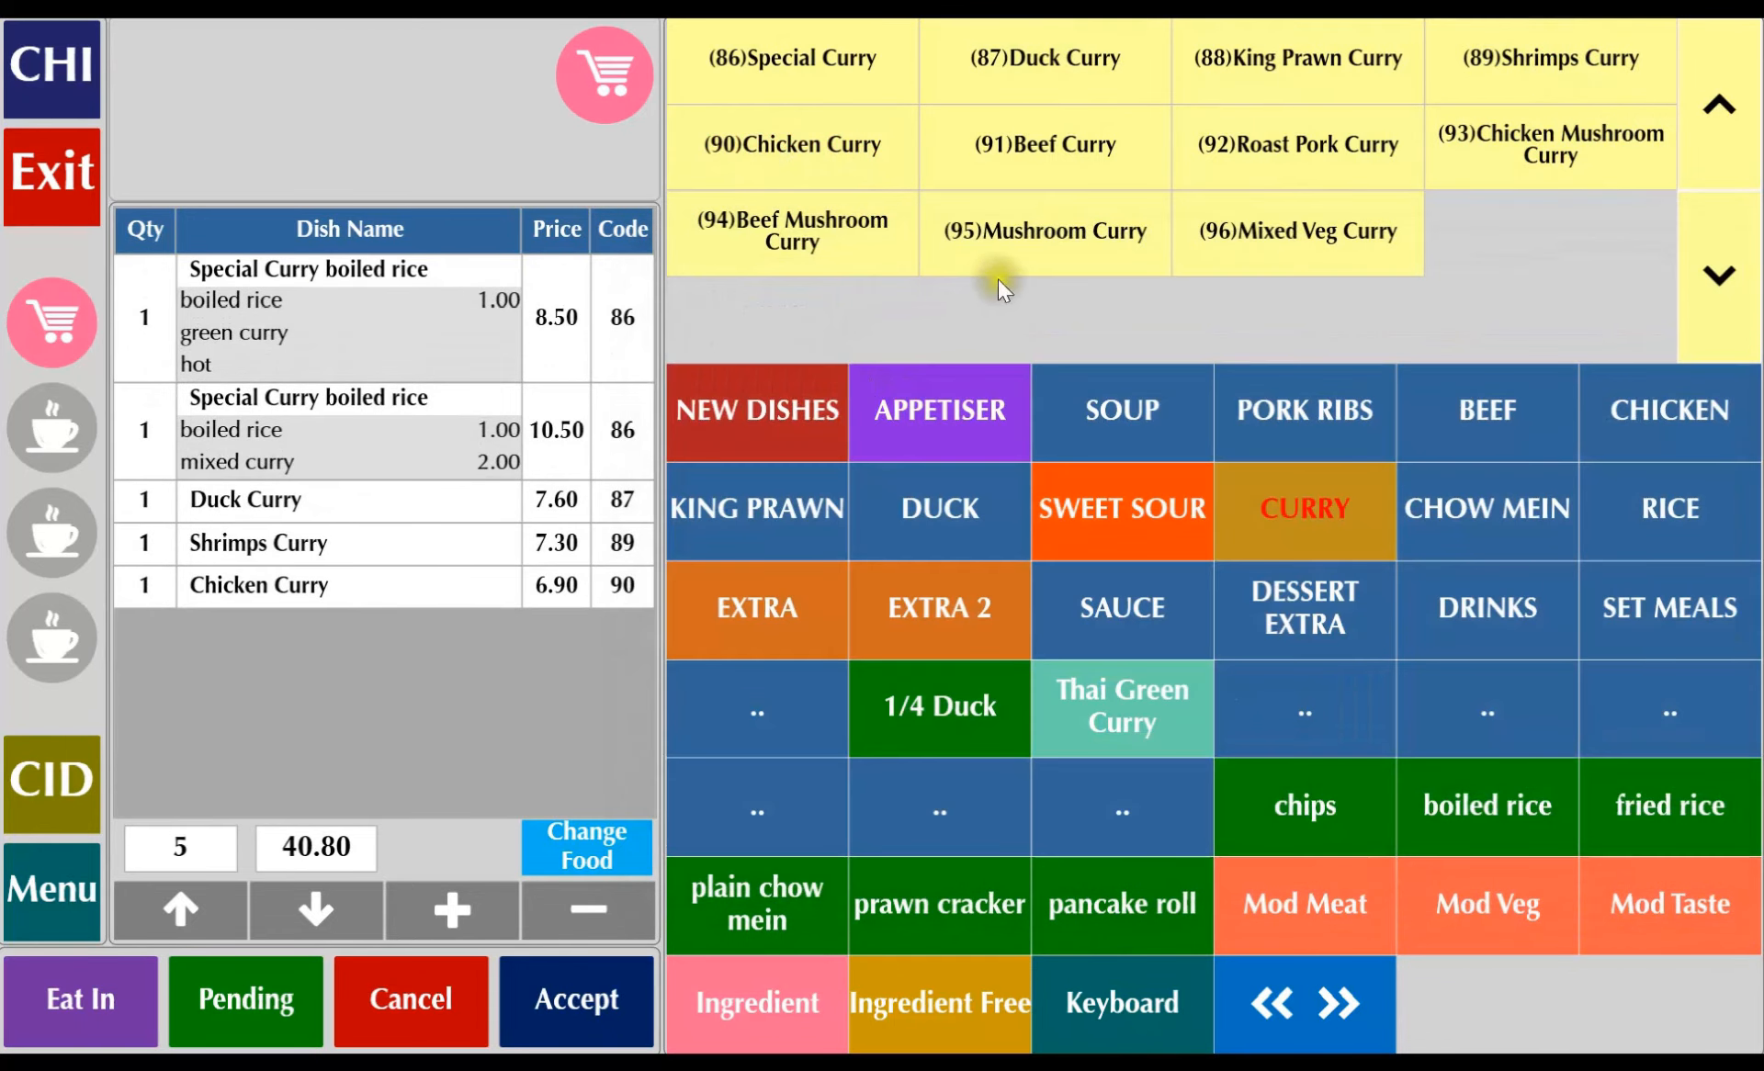
pyautogui.click(1027, 235)
pyautogui.click(823, 53)
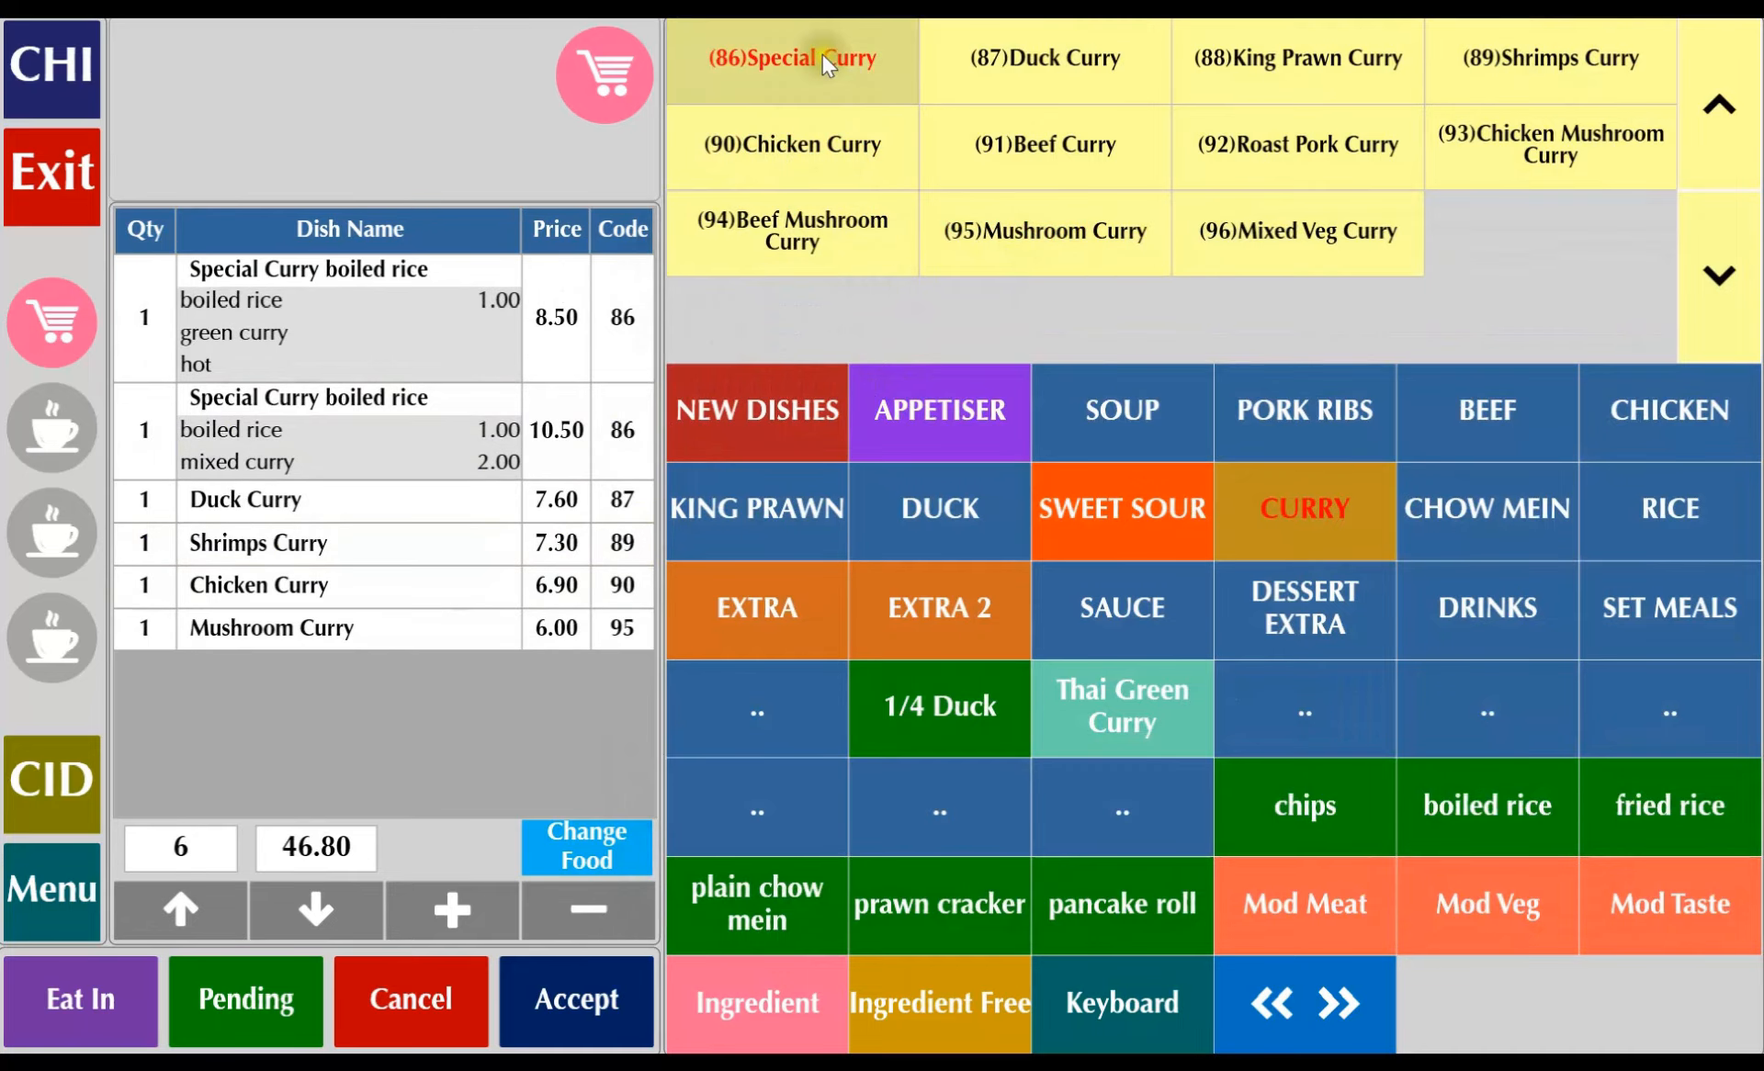
pyautogui.click(1684, 765)
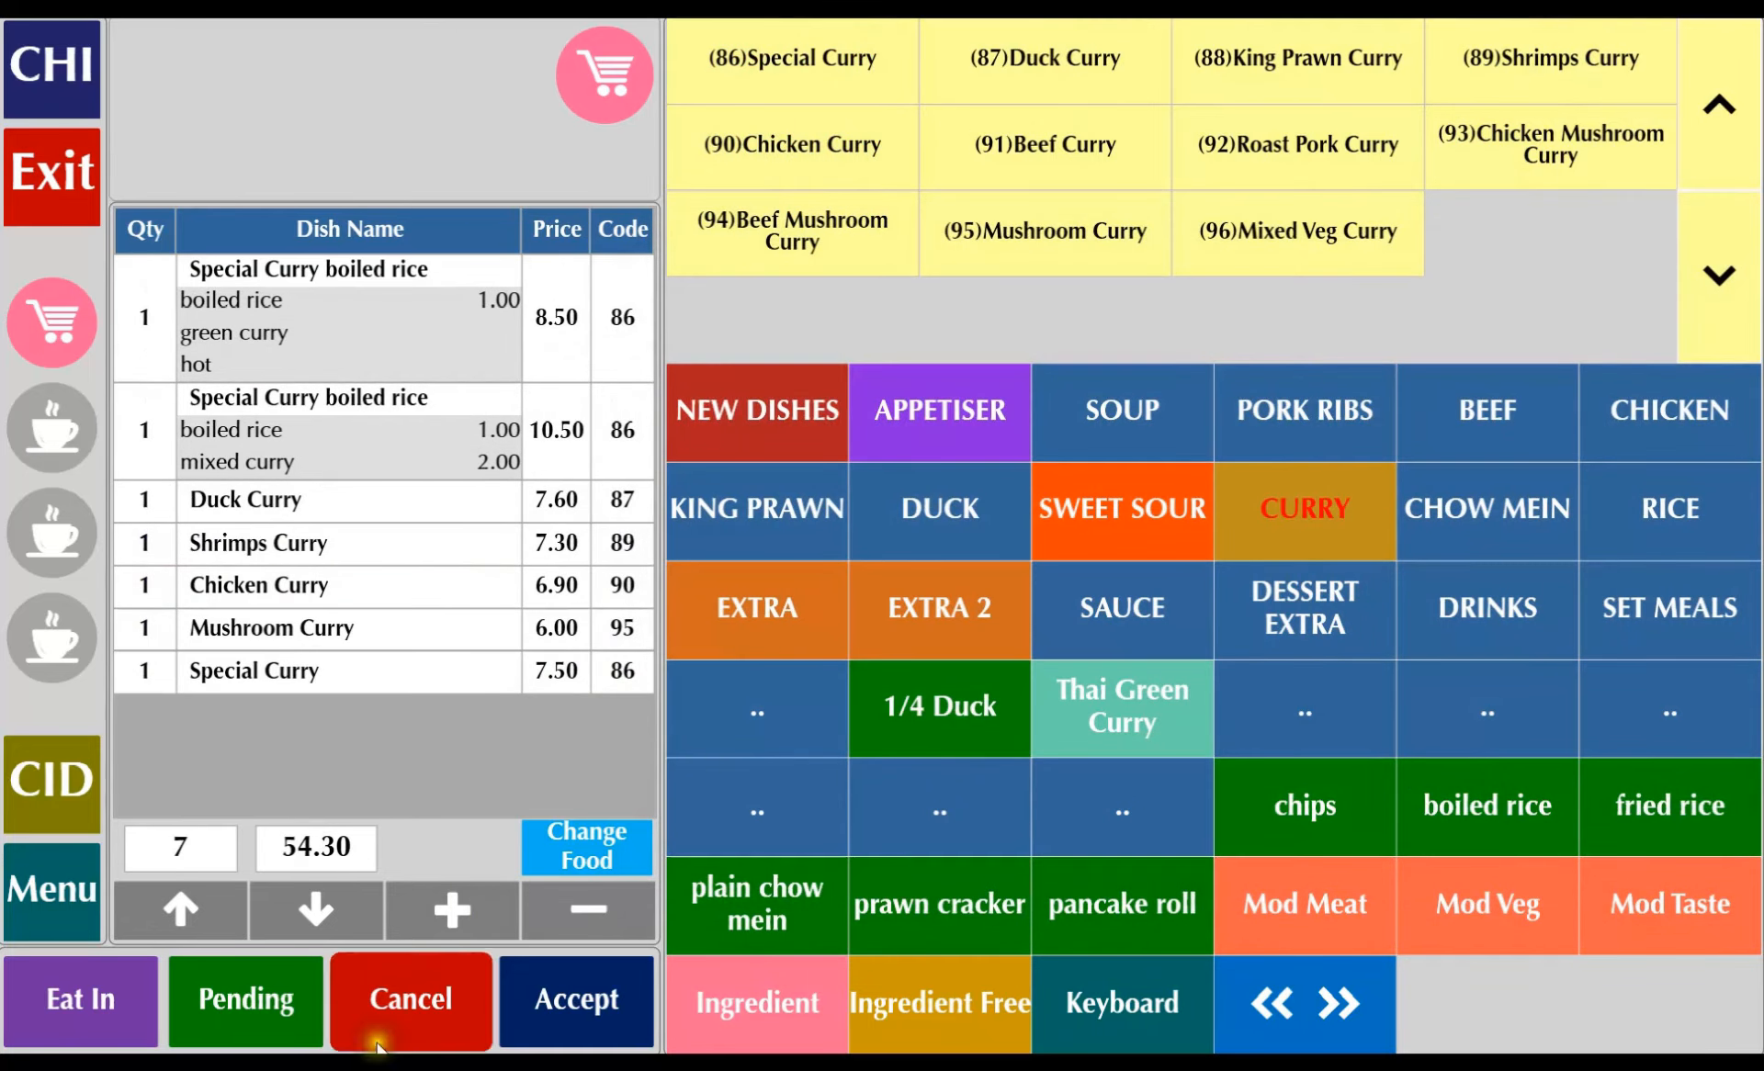
# - Return to the takeaway menu item settings through the pending orders and select Special Curry in the CURRY category
pyautogui.click(244, 1000)
pyautogui.click(801, 969)
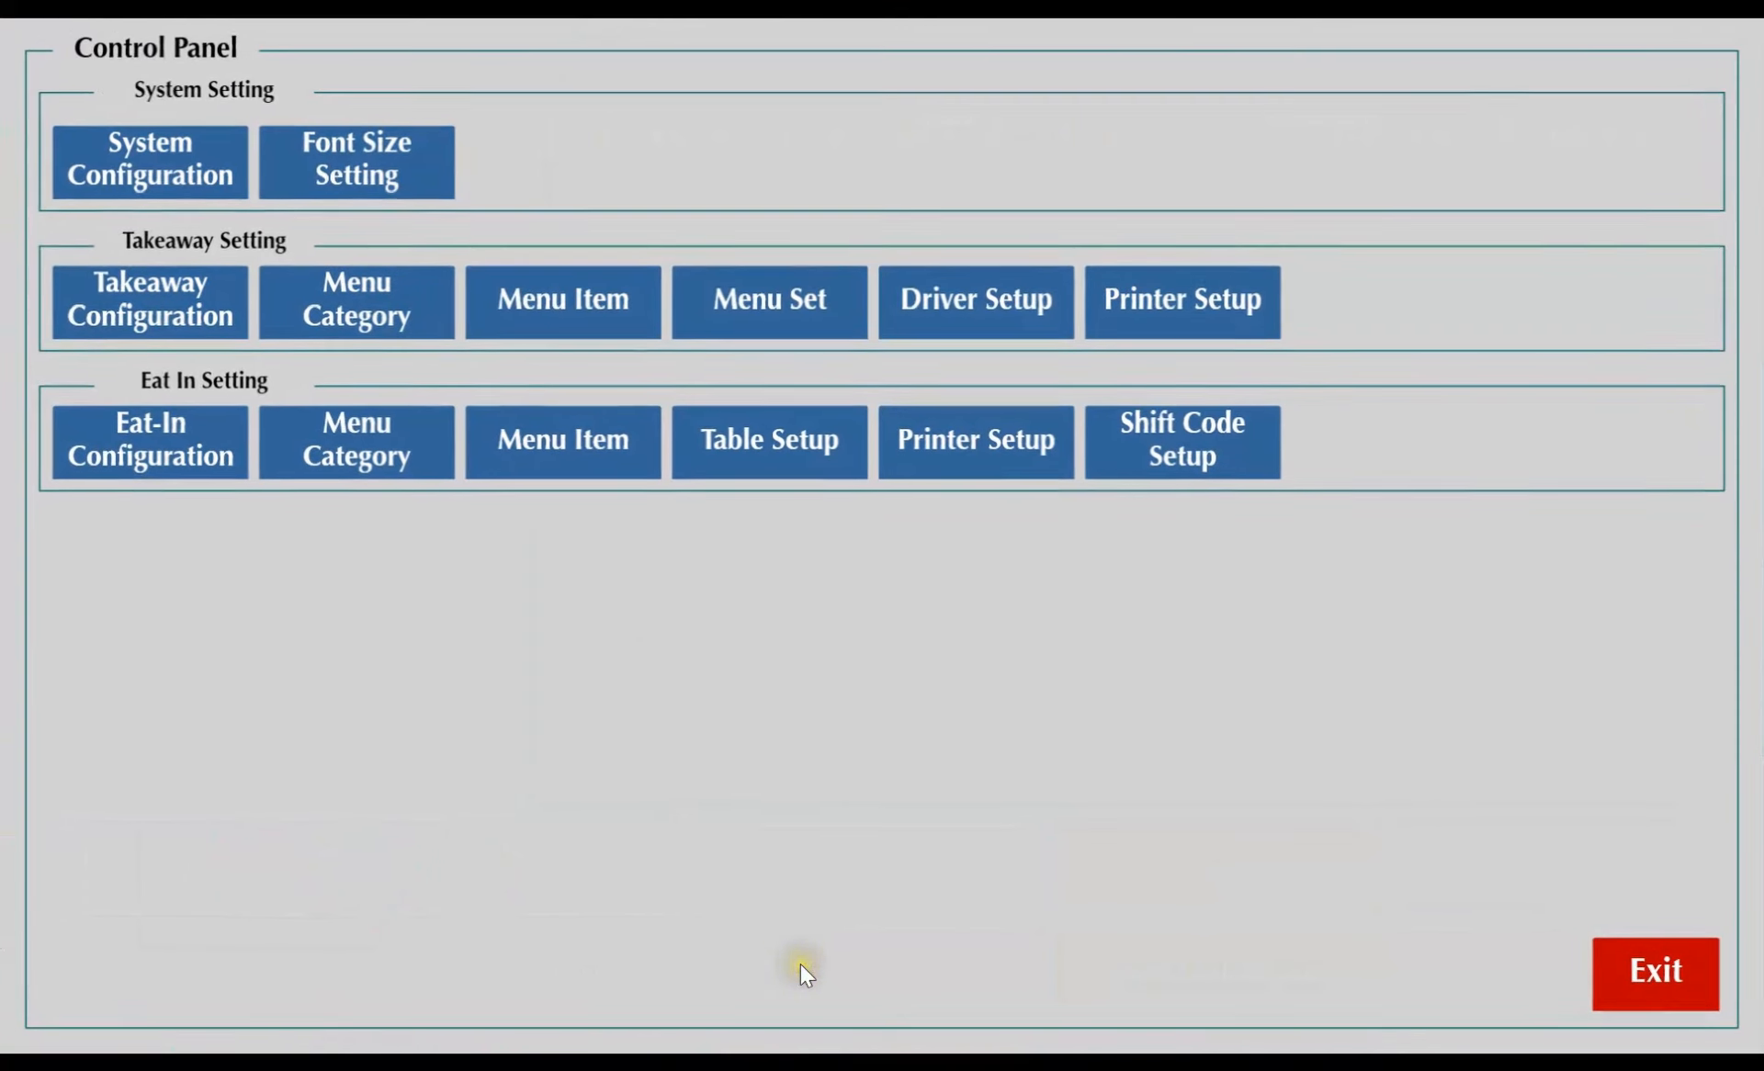
pyautogui.click(581, 307)
pyautogui.click(840, 324)
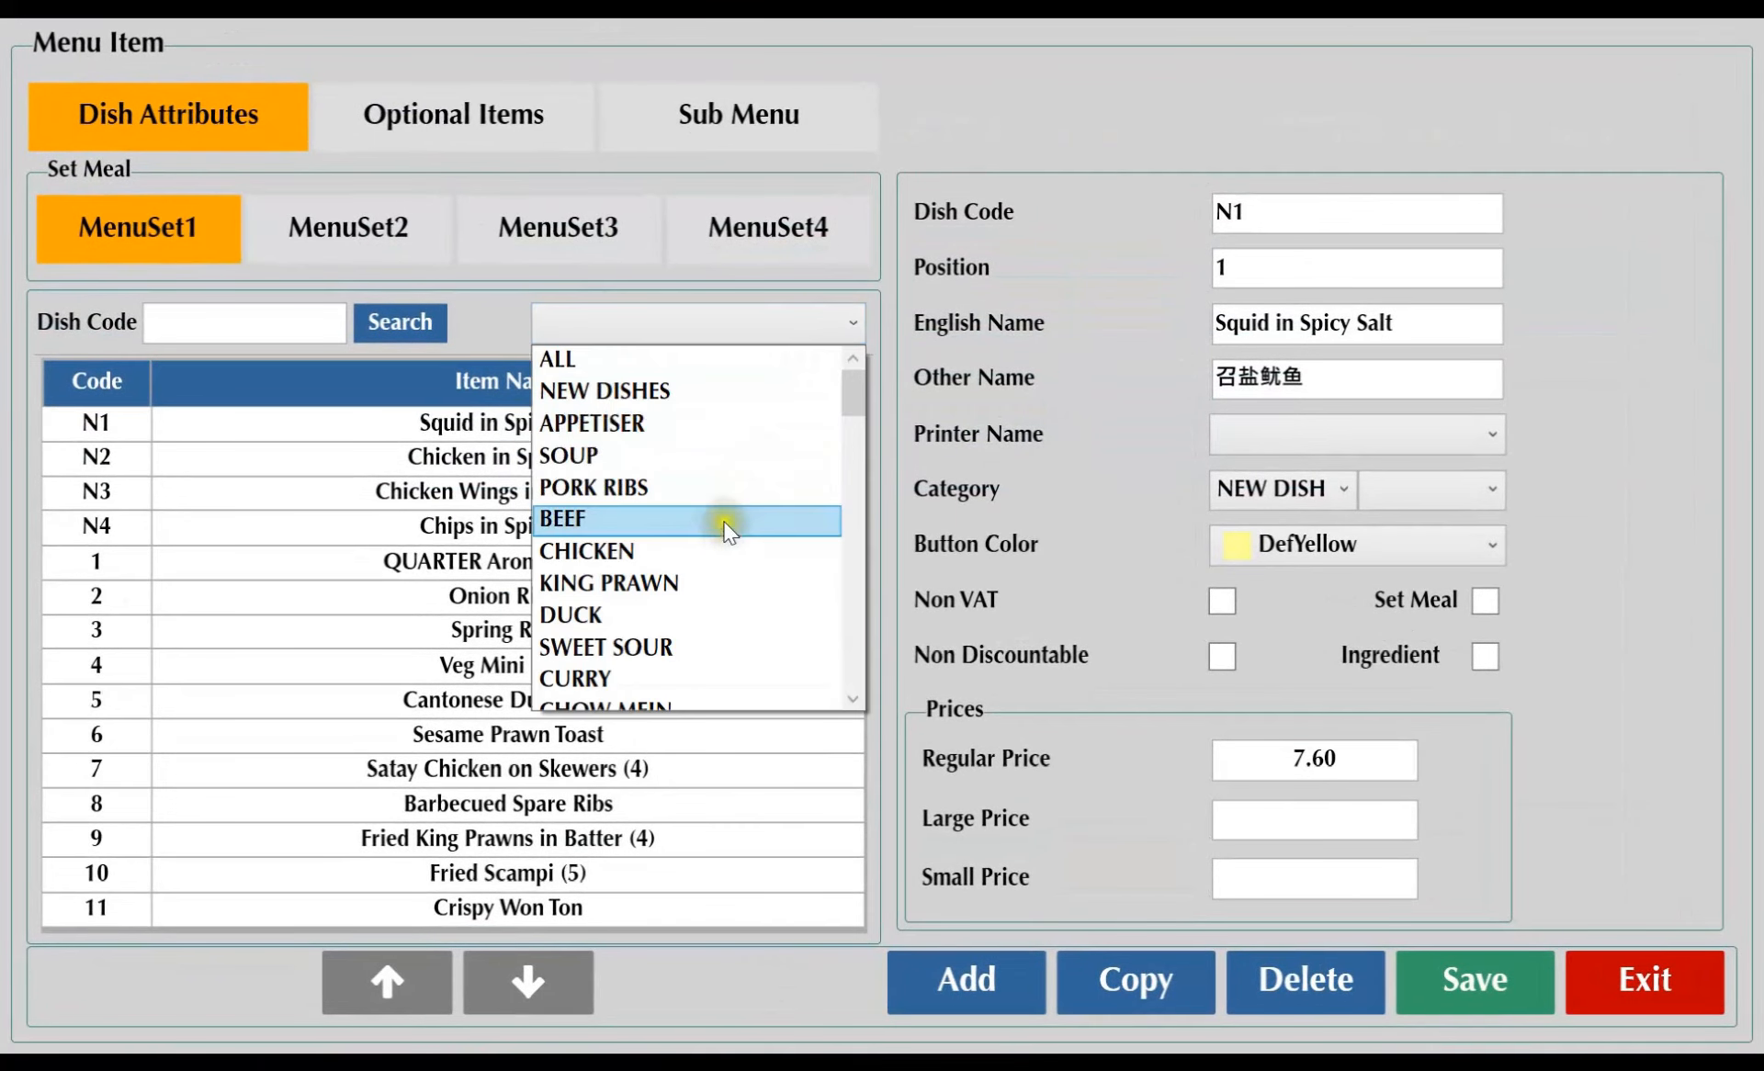
pyautogui.scroll(-3, 724, 520)
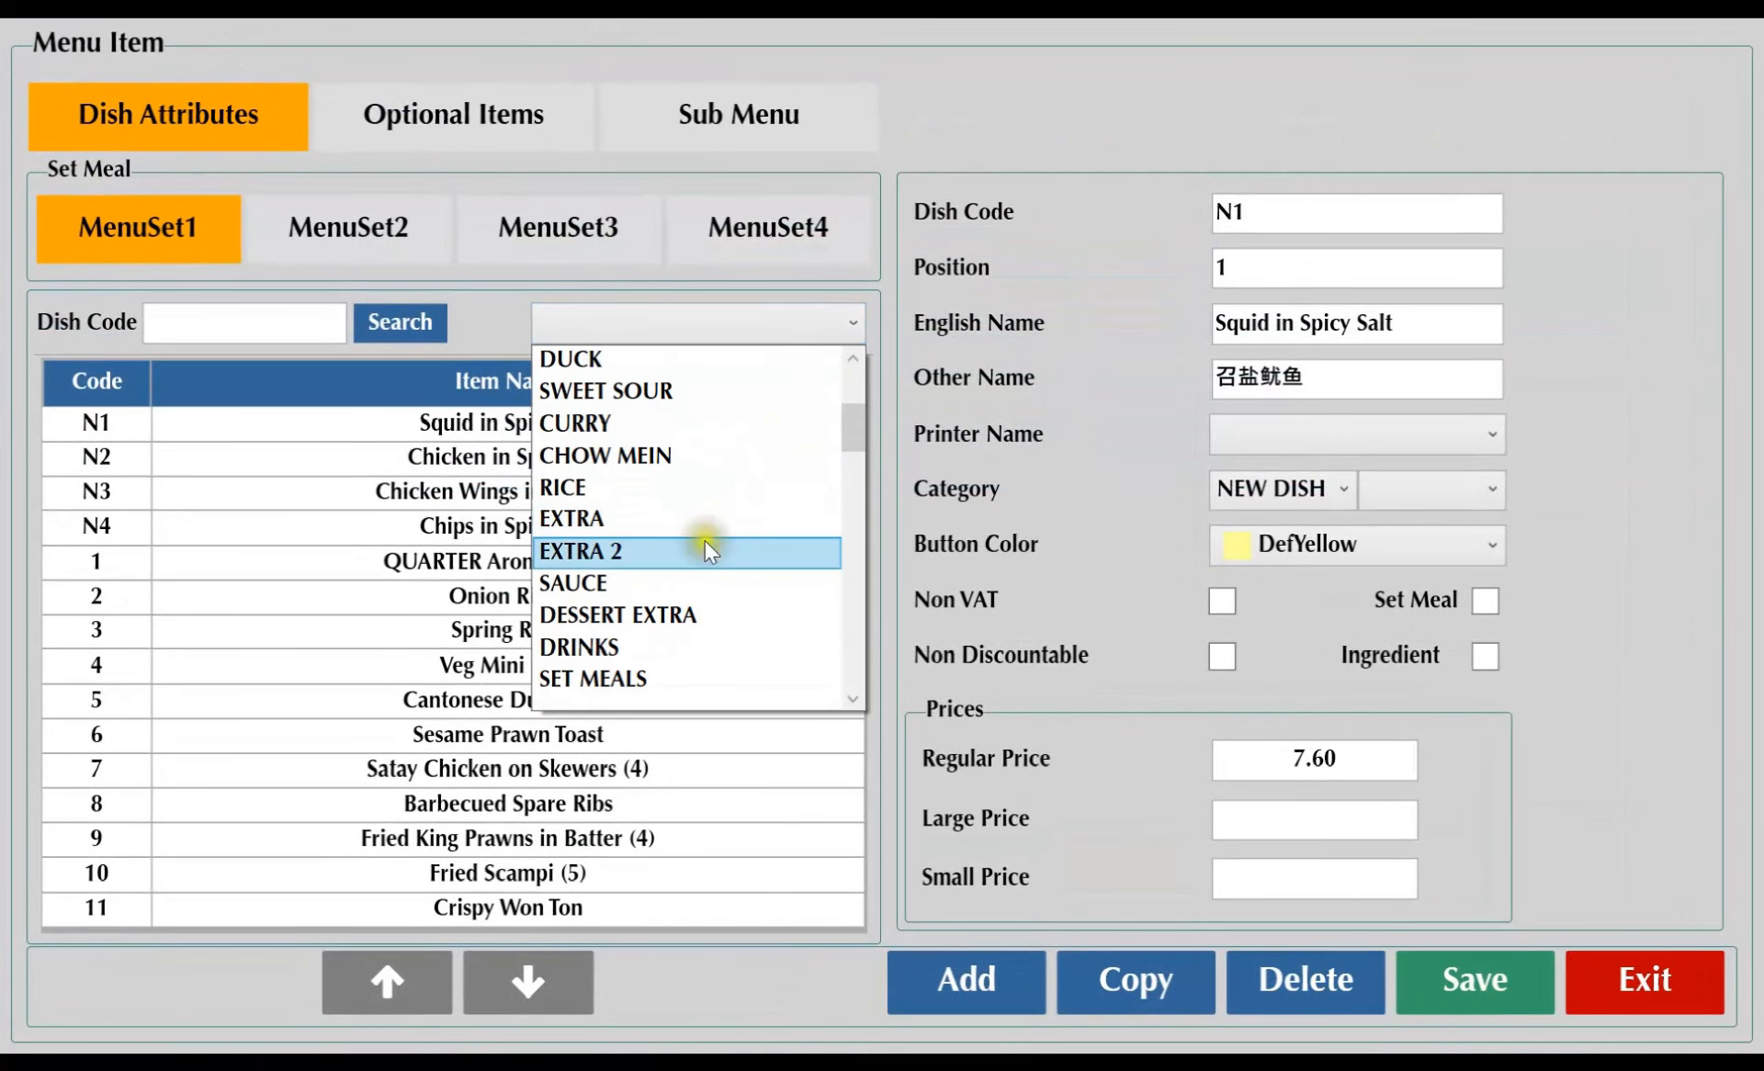
pyautogui.click(593, 428)
pyautogui.click(556, 430)
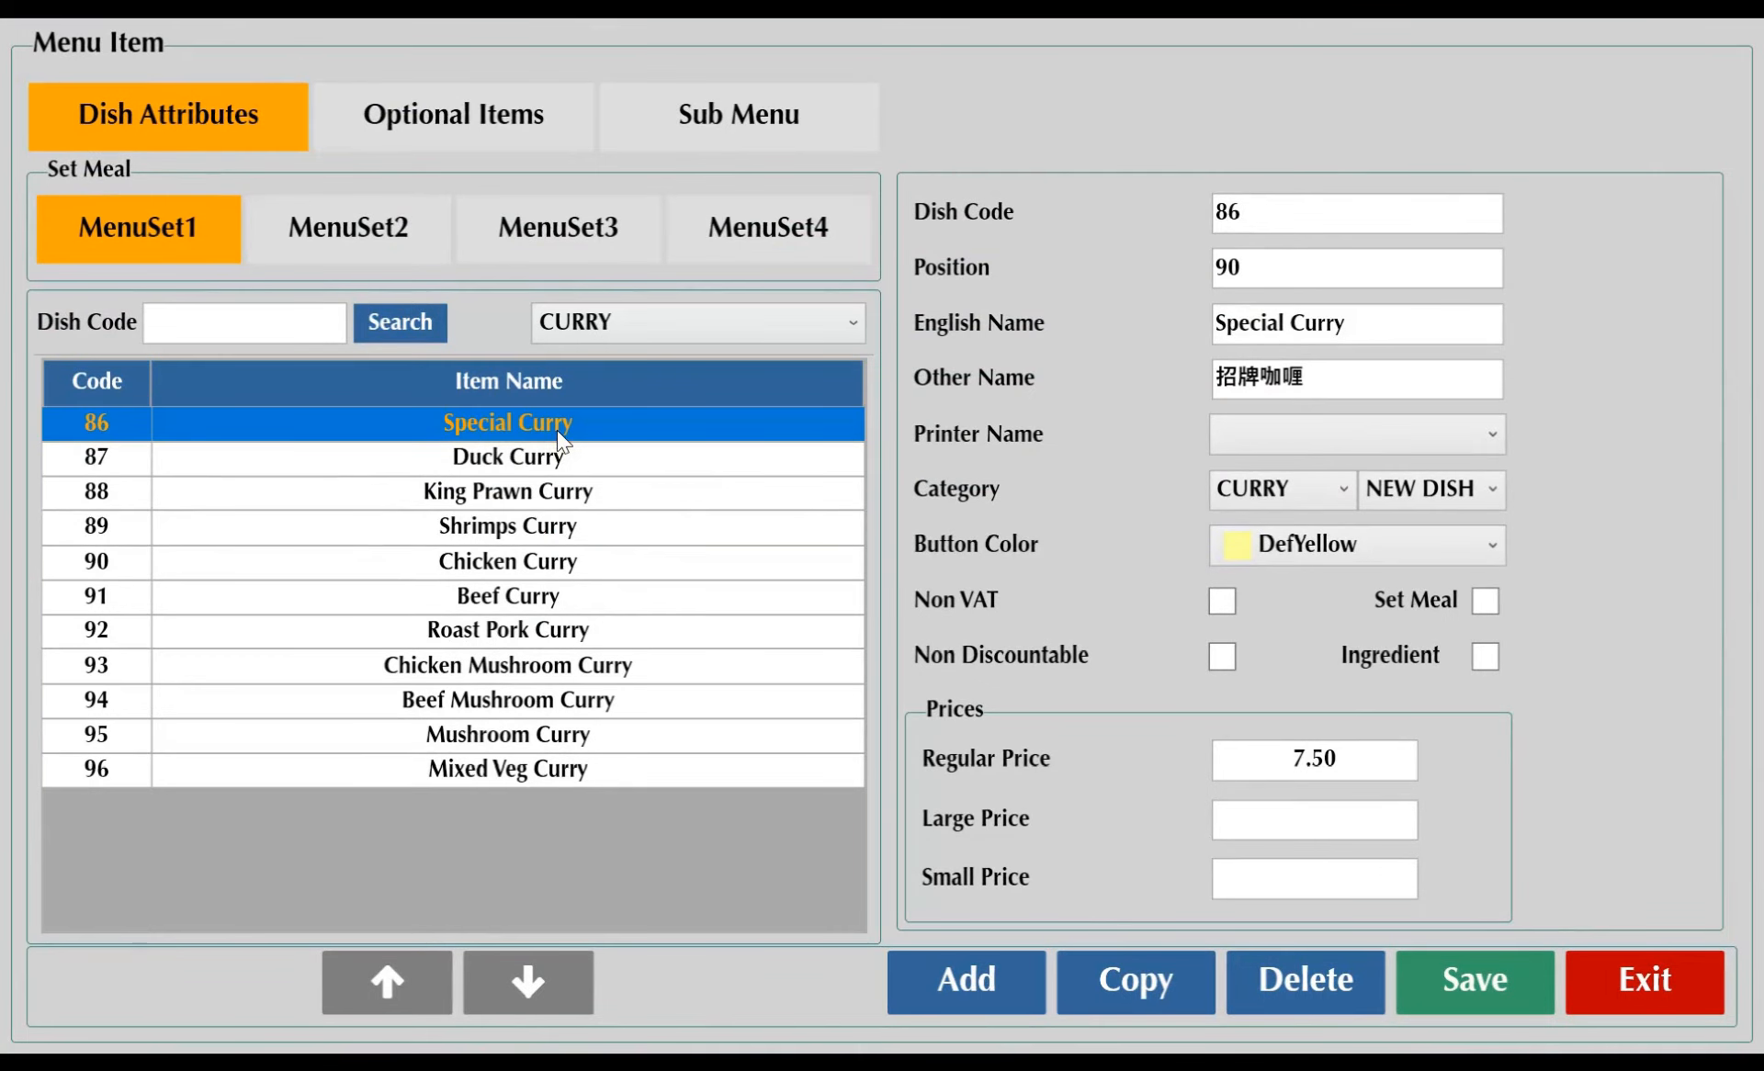
# - Copy Special Curry's optional items to Mushroom Curry in the CURRY category
pyautogui.click(488, 141)
pyautogui.click(830, 262)
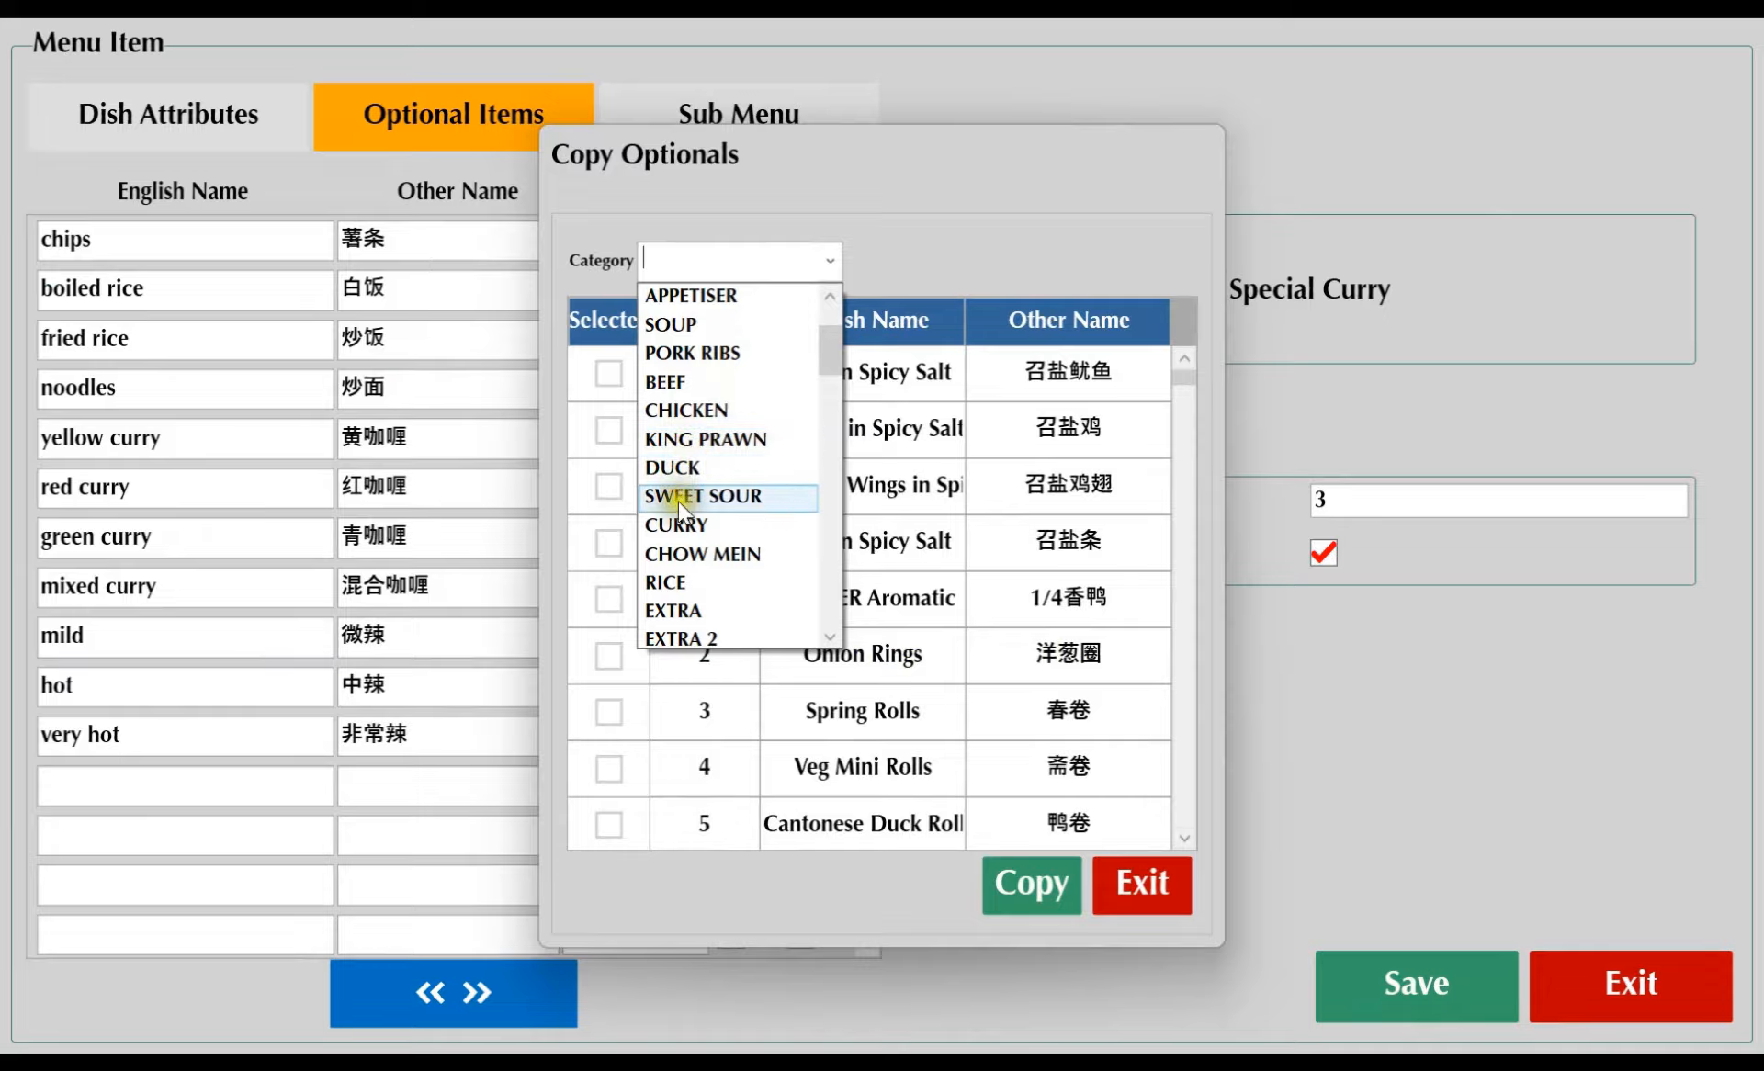
pyautogui.click(674, 520)
pyautogui.scroll(-1, 704, 710)
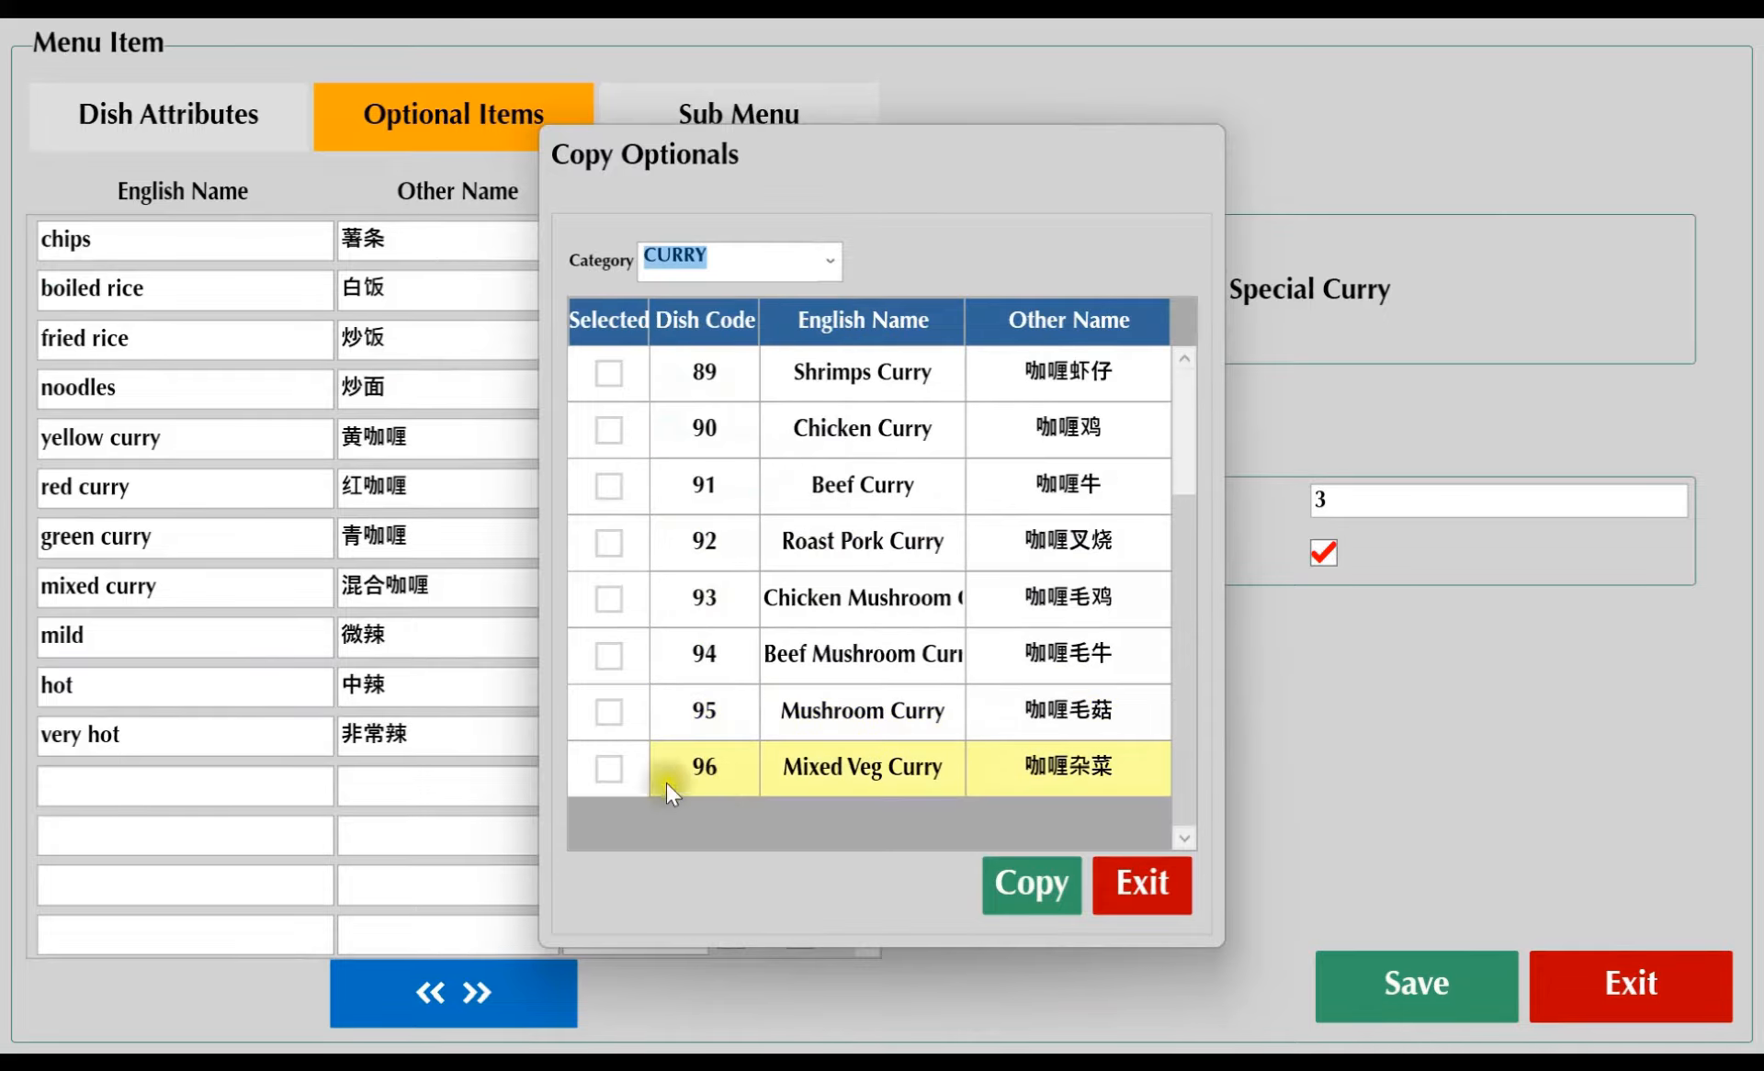
pyautogui.click(607, 713)
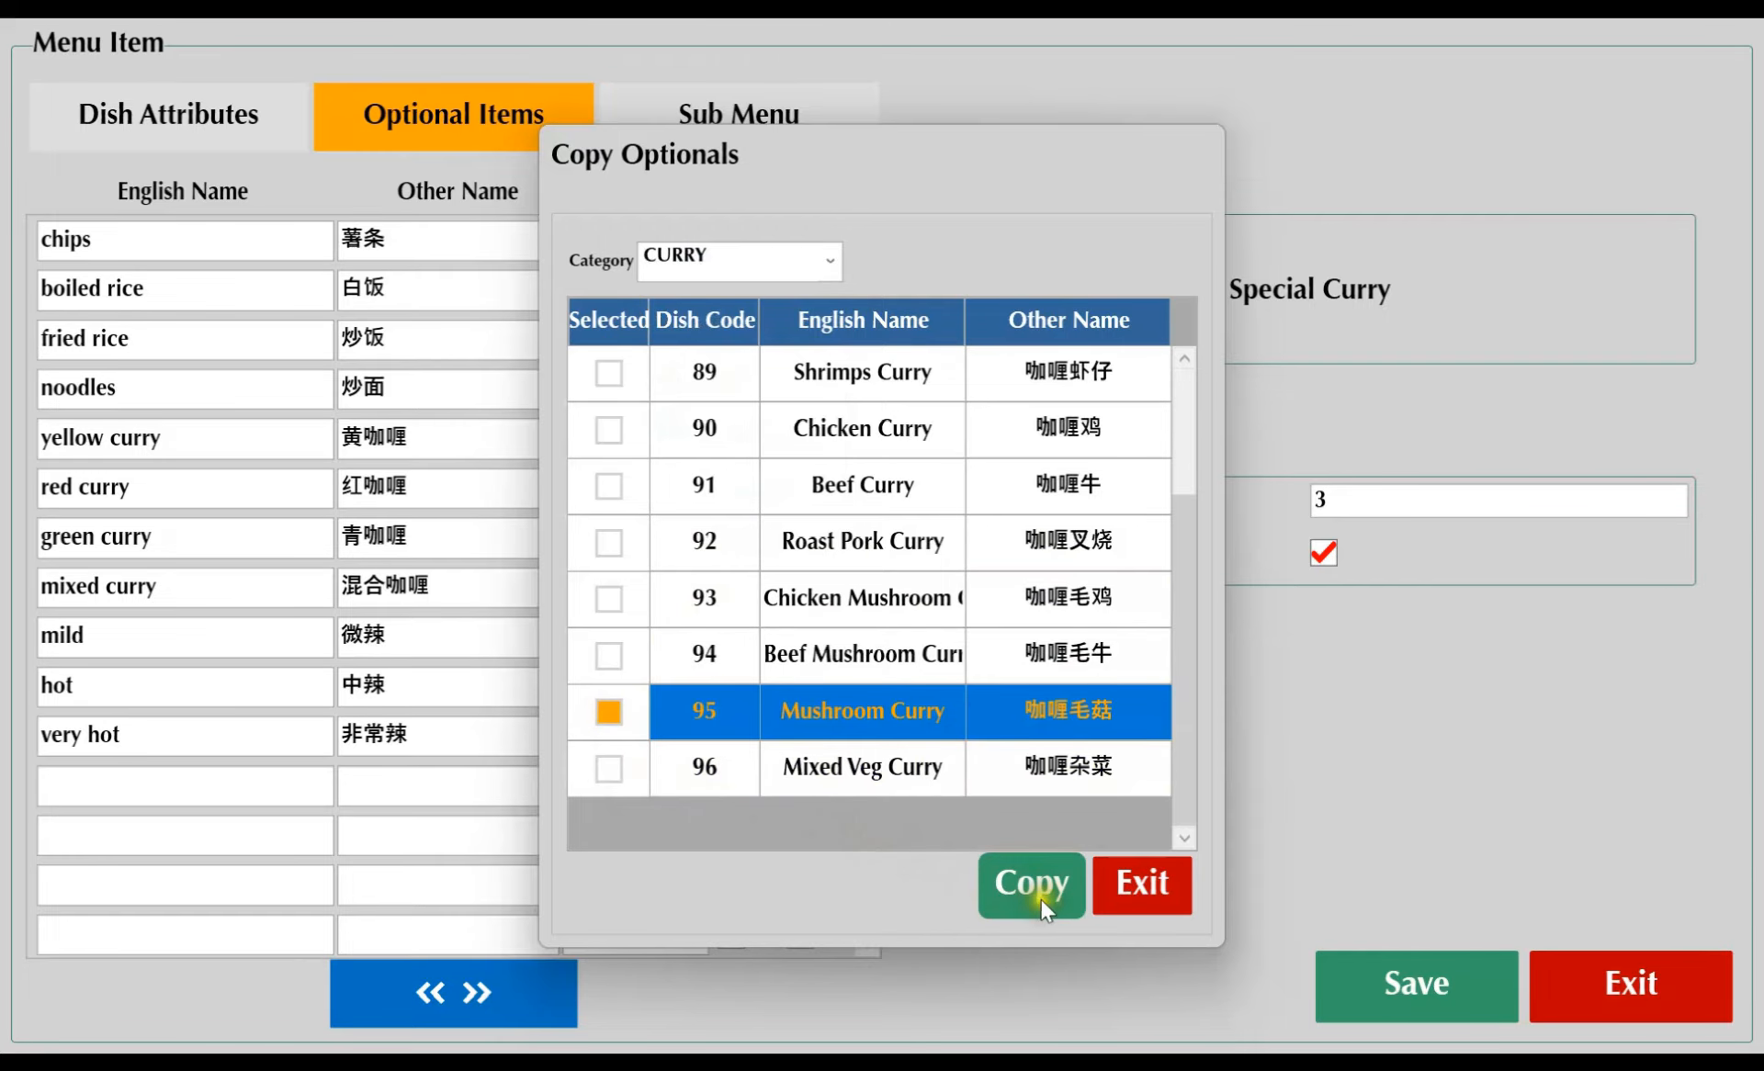
pyautogui.click(1039, 897)
pyautogui.click(1035, 673)
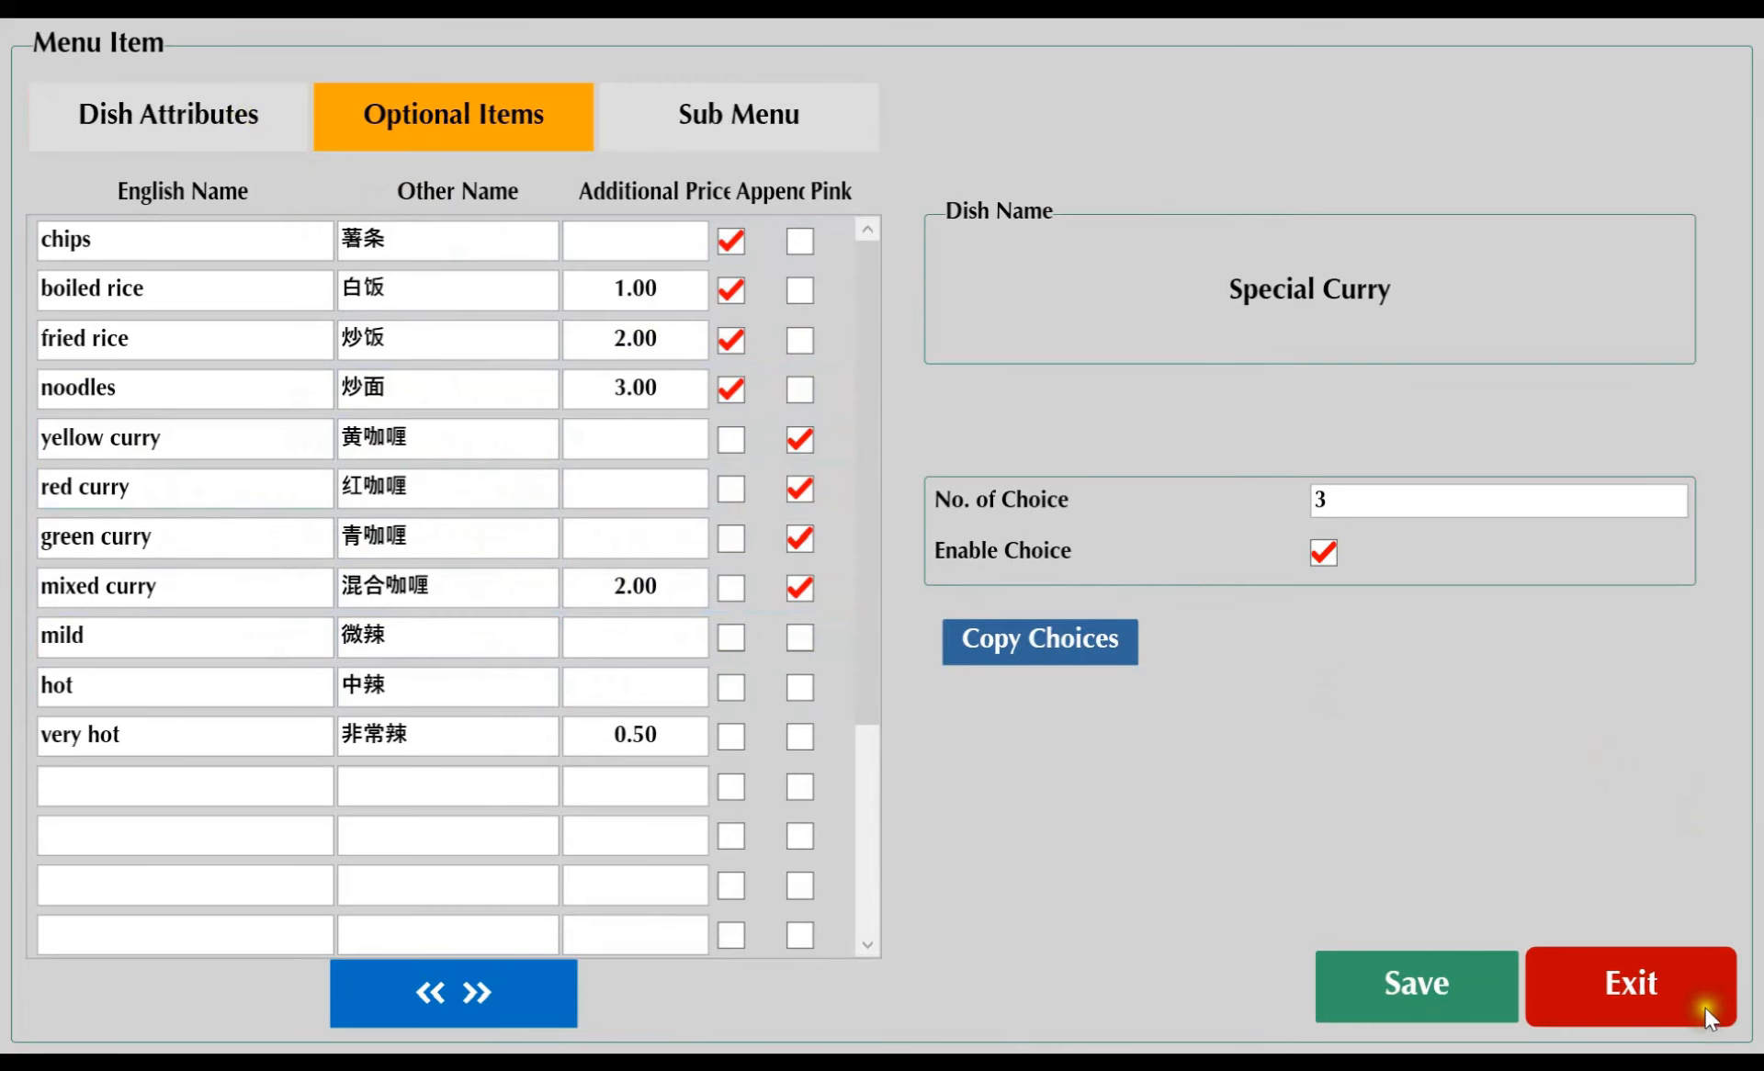
# - Leave the menu item settings and return to the CURRY dishes on the ordering screen
pyautogui.click(1621, 992)
pyautogui.click(1632, 984)
pyautogui.click(1634, 984)
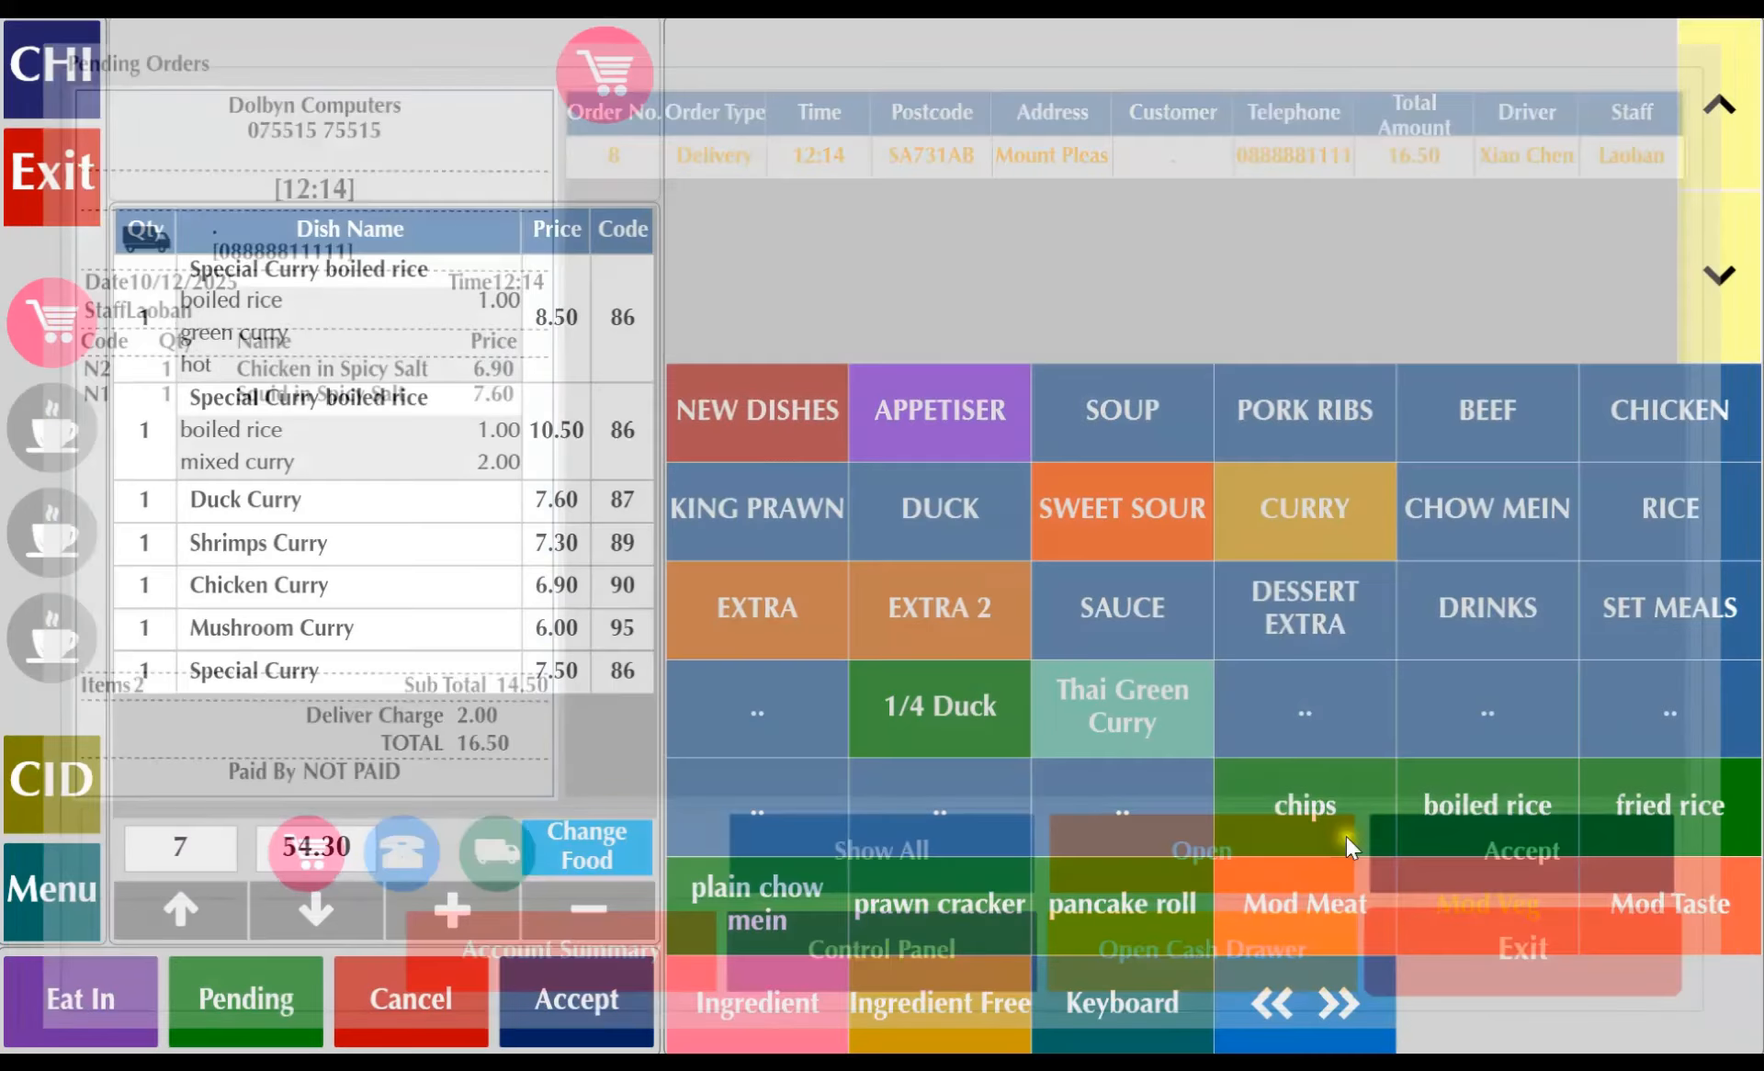
pyautogui.click(1333, 555)
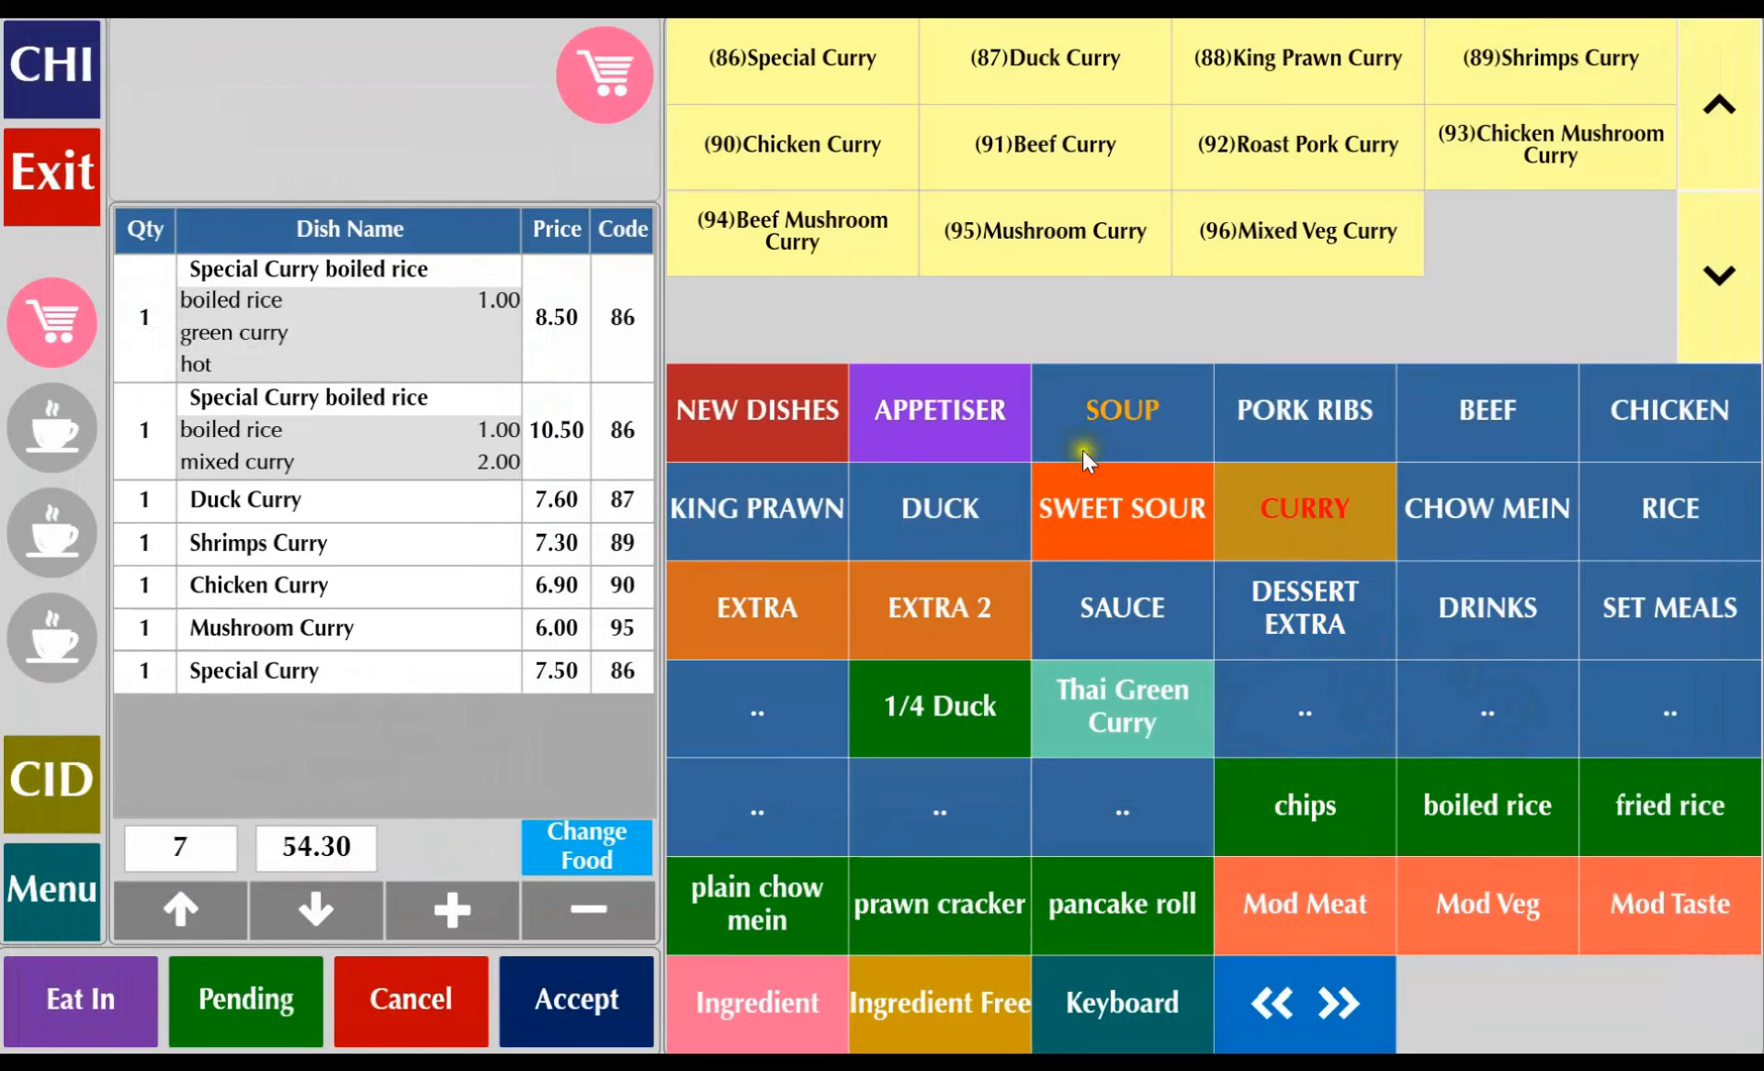
# - Add a Mushroom Curry to the order with the options chips, red curry and very hot
pyautogui.click(1116, 256)
pyautogui.click(885, 356)
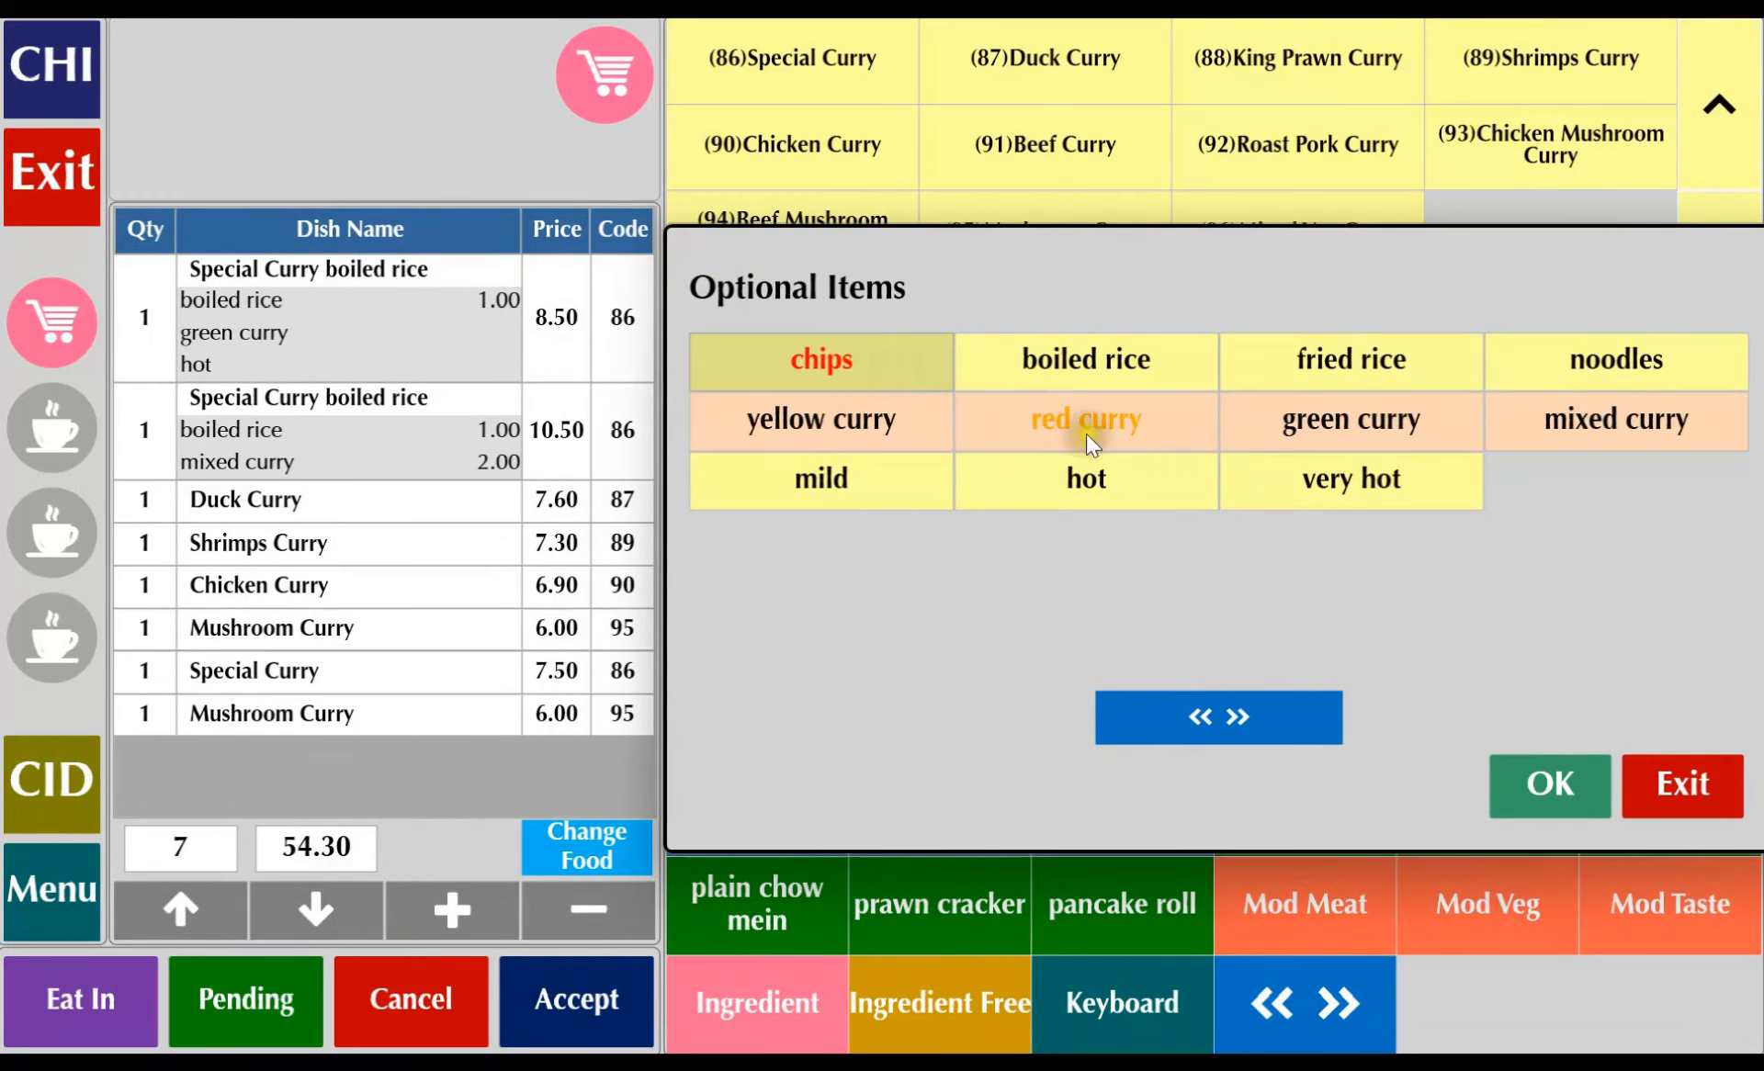
pyautogui.click(1120, 426)
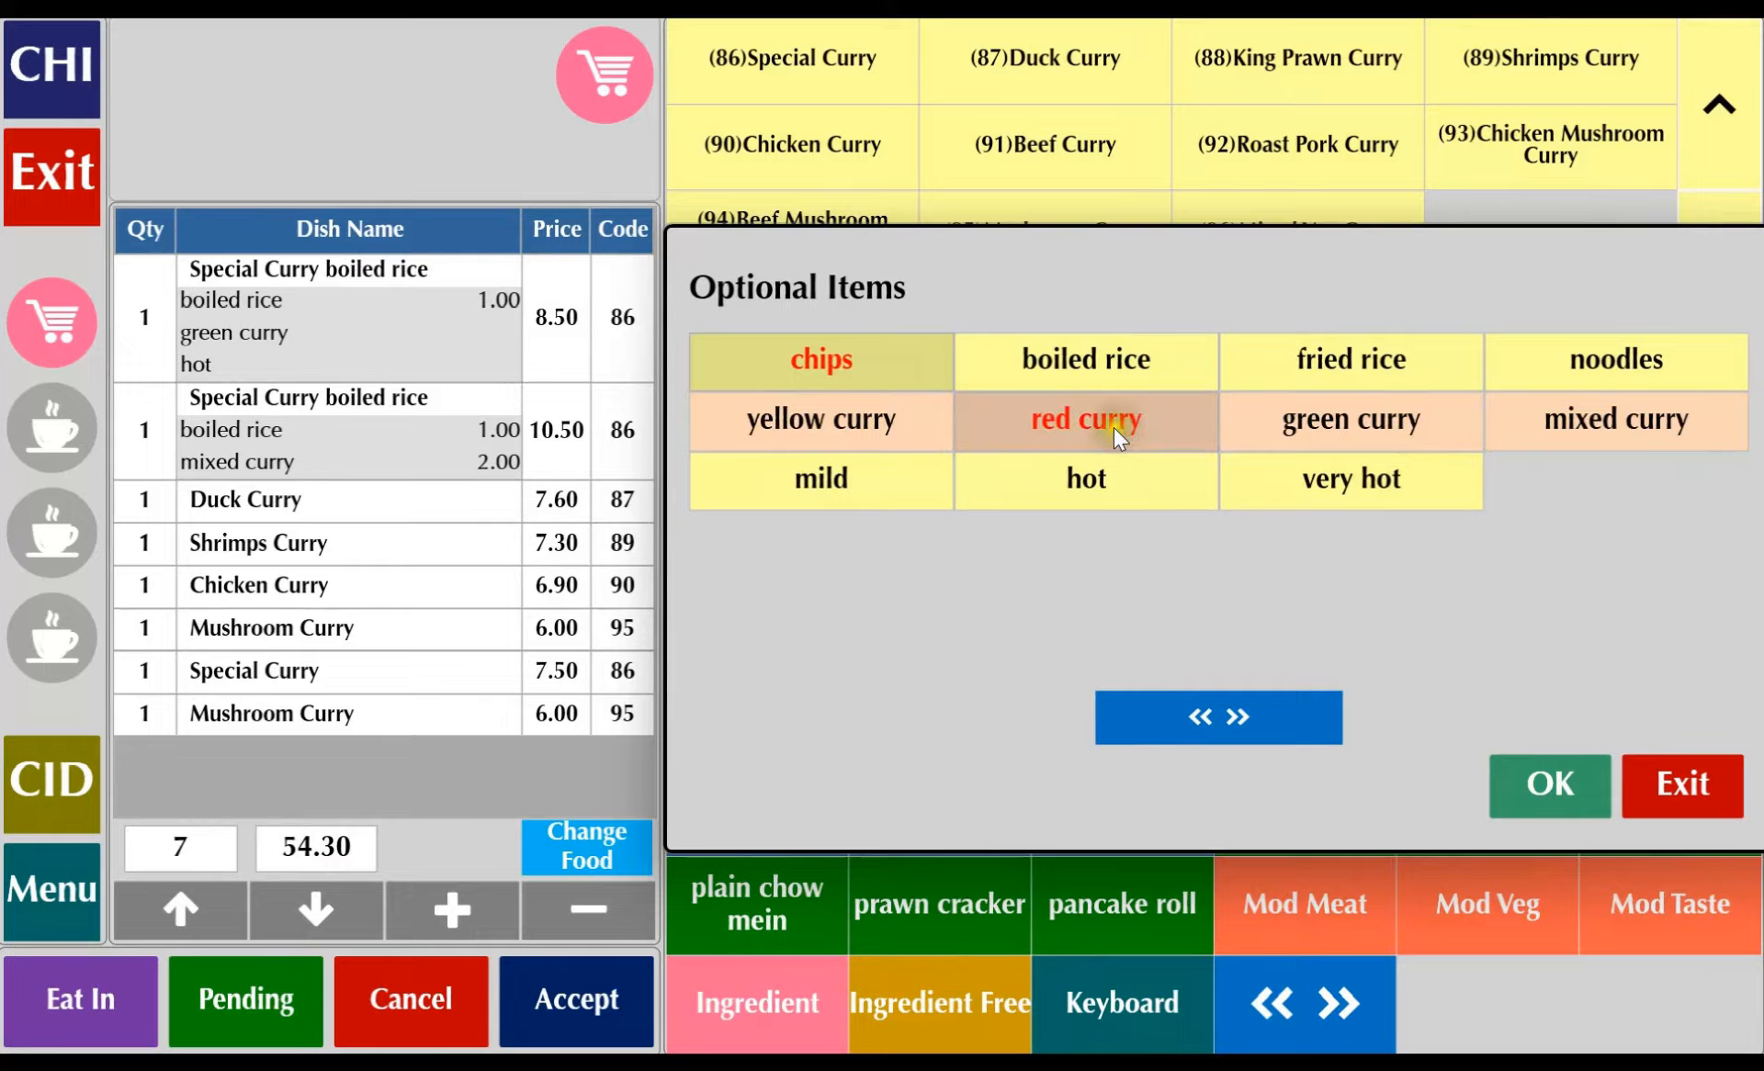
pyautogui.click(1386, 496)
pyautogui.click(423, 792)
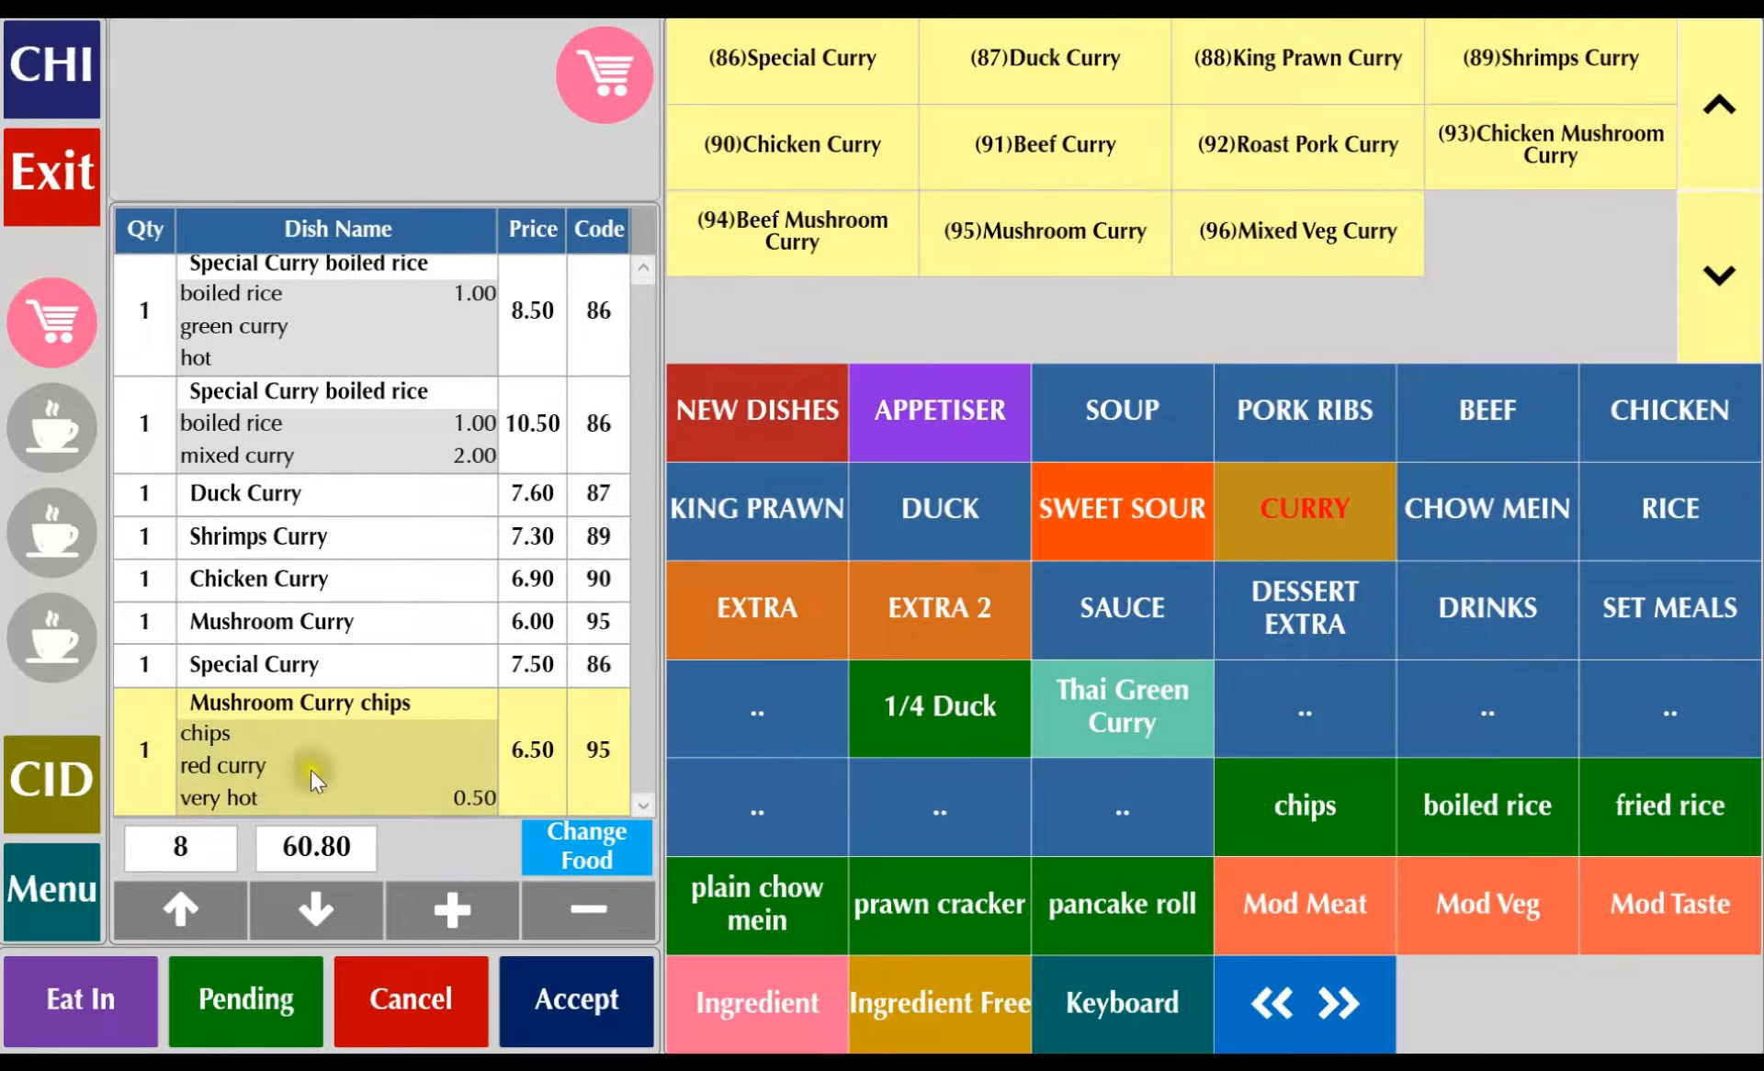
pyautogui.click(454, 796)
# - Cancel the whole current order and start a new one with a Special Curry with noodles, mixed curry and very hot
pyautogui.click(413, 997)
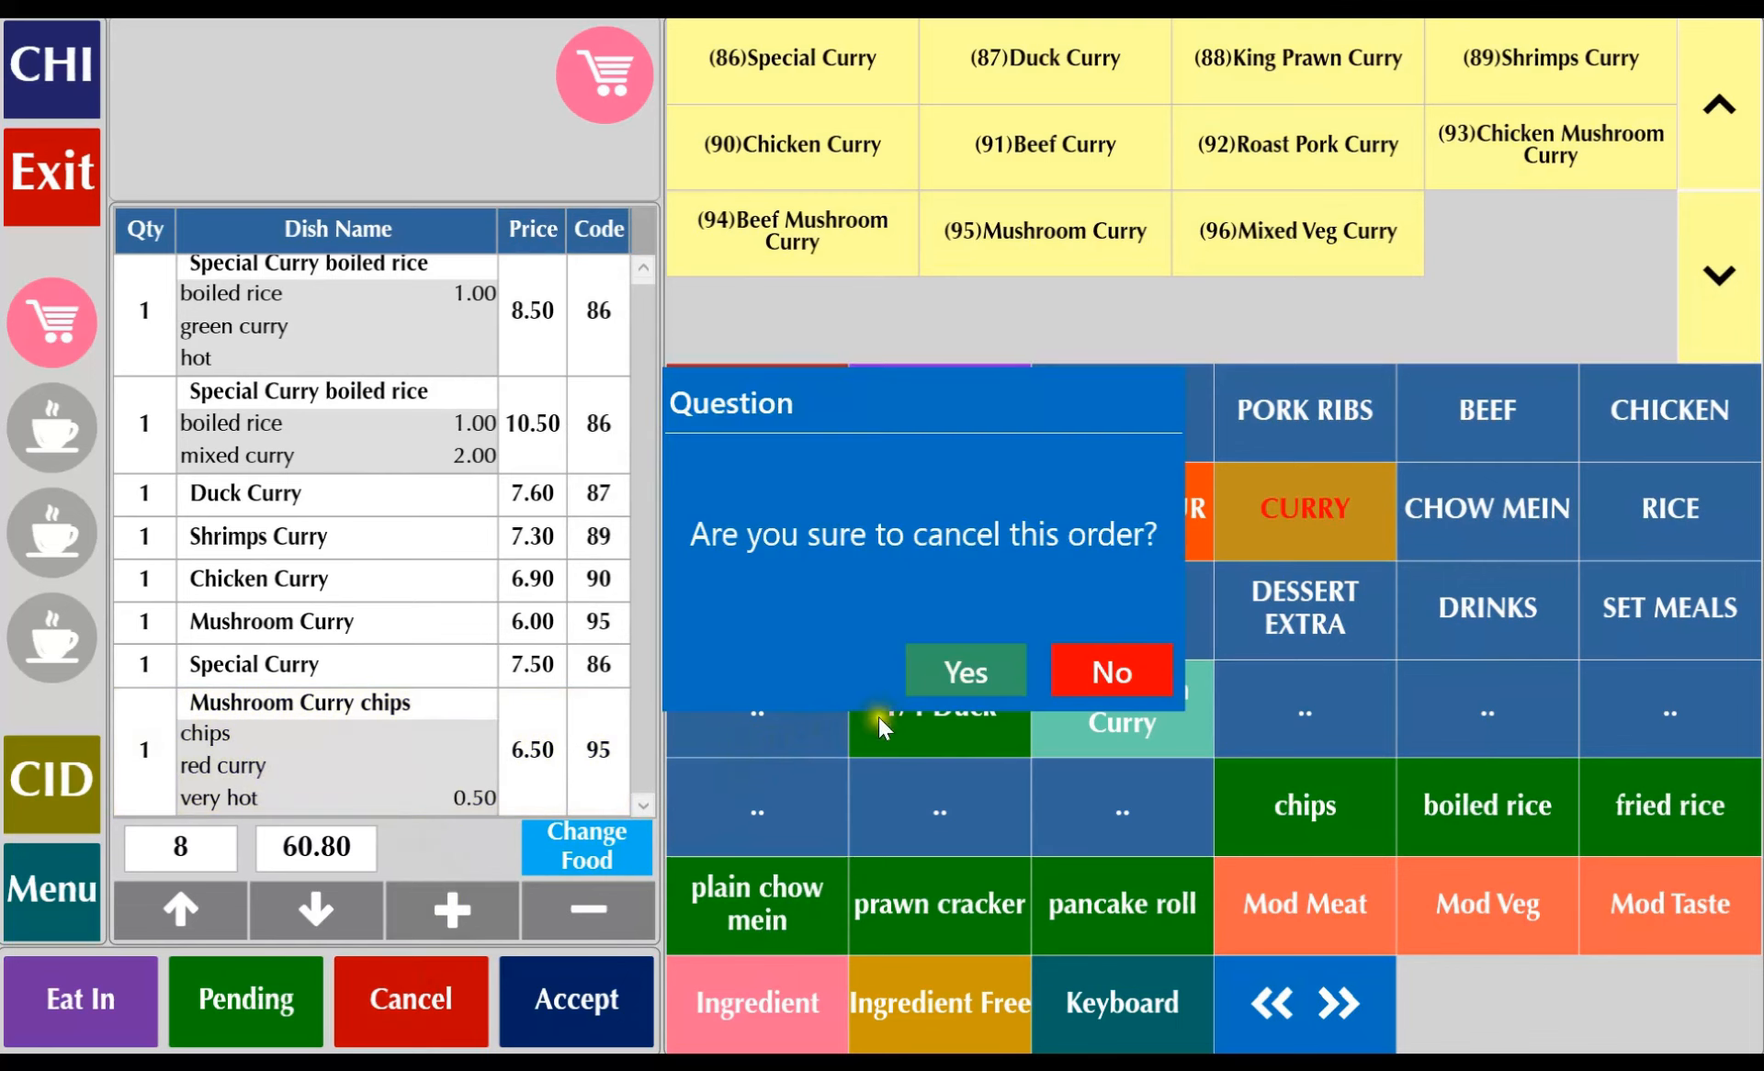
pyautogui.click(992, 671)
pyautogui.click(815, 63)
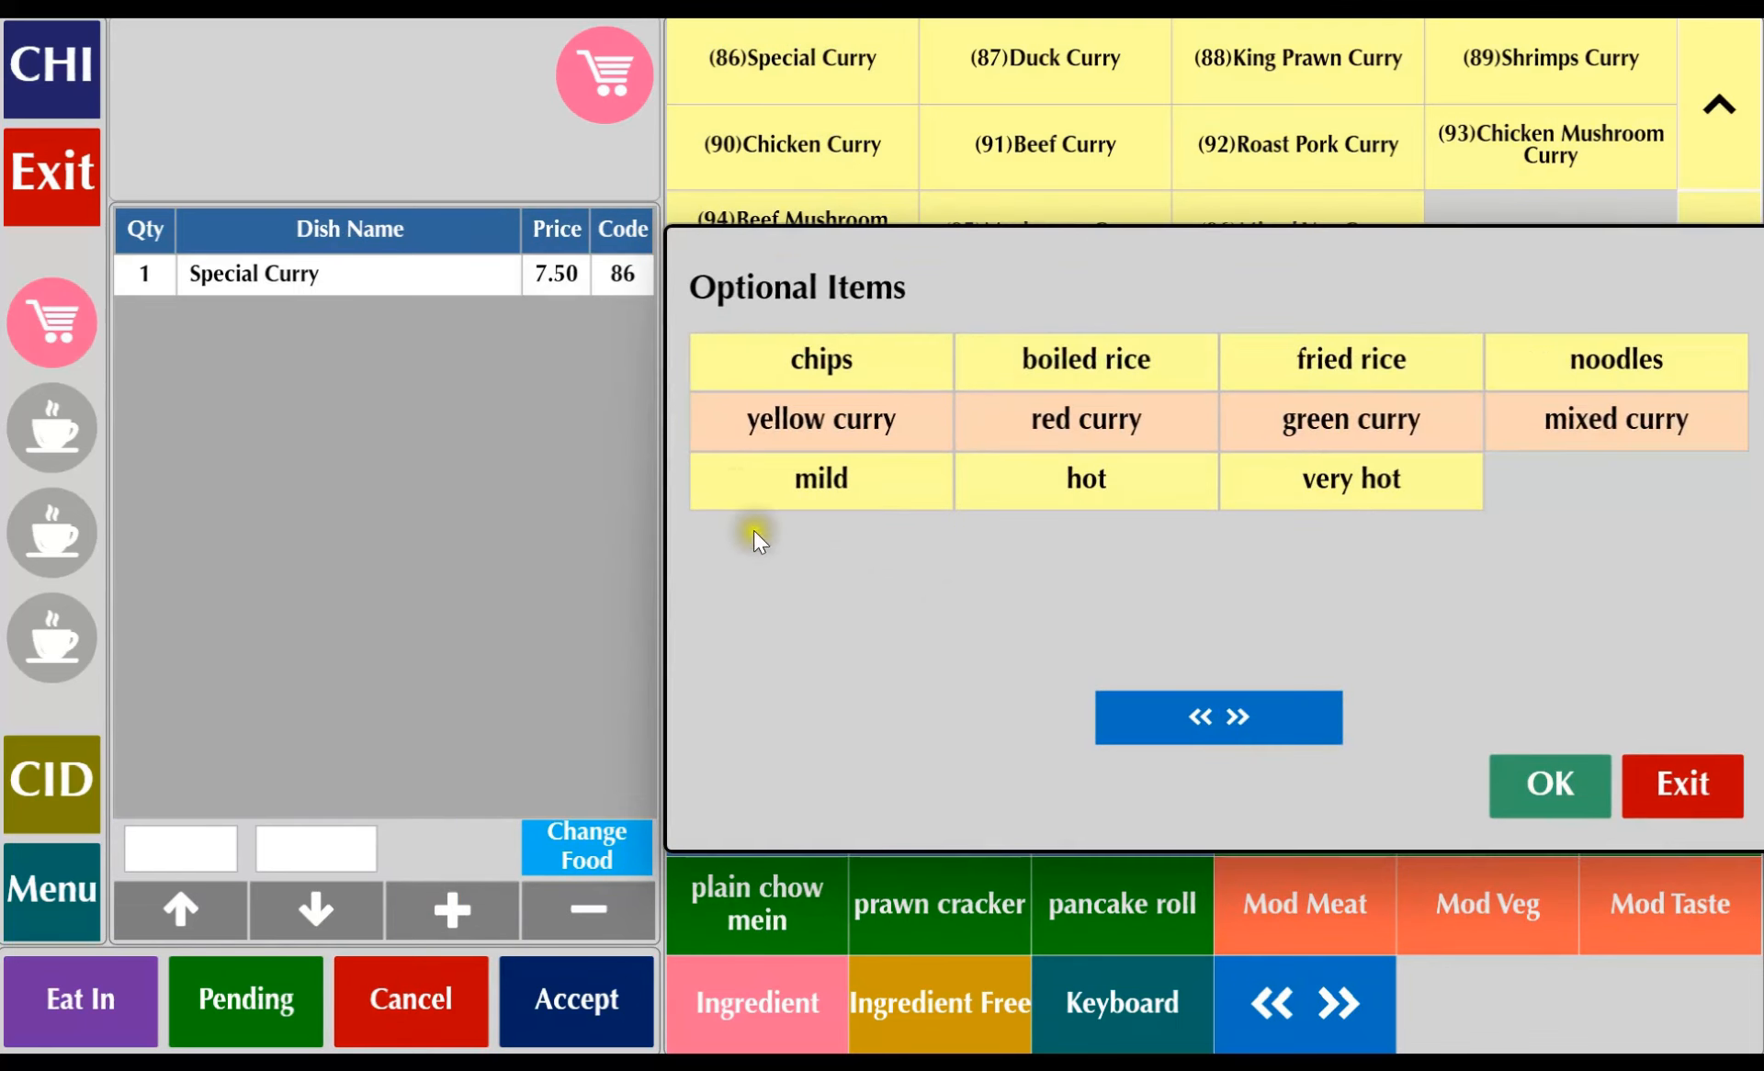
pyautogui.click(1577, 362)
pyautogui.click(1574, 395)
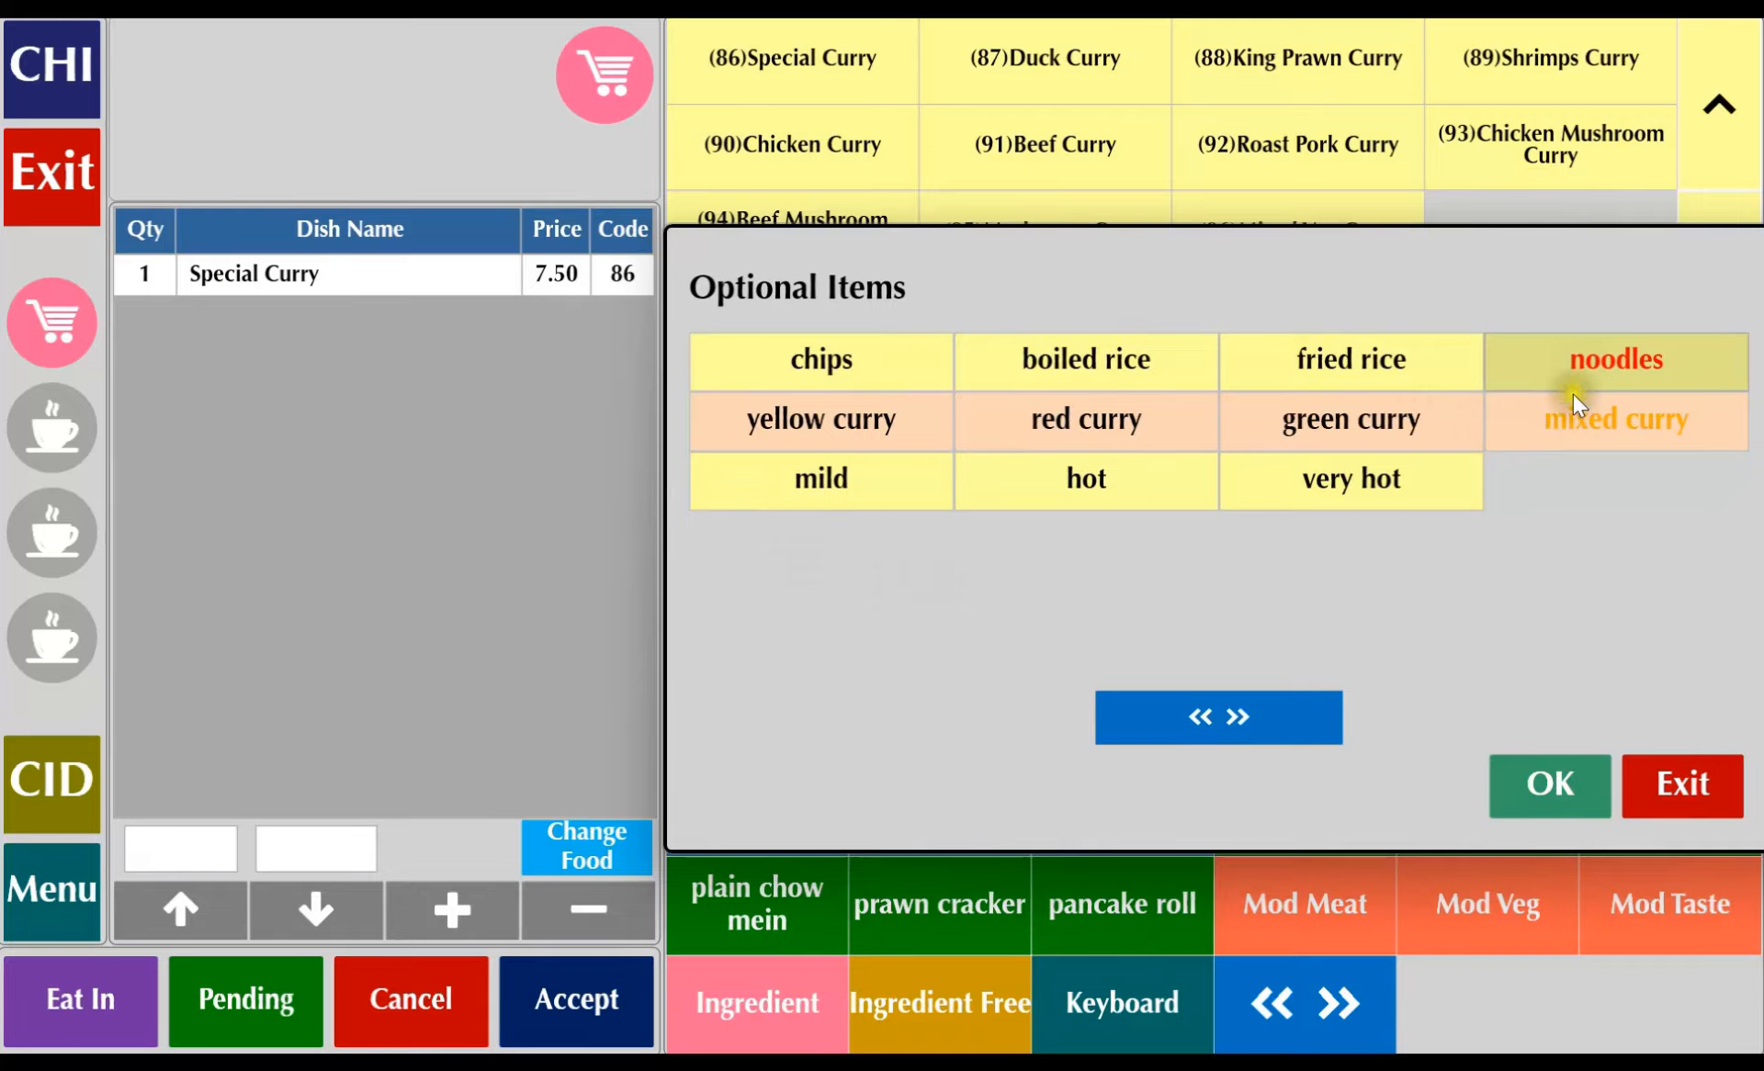
pyautogui.click(1406, 477)
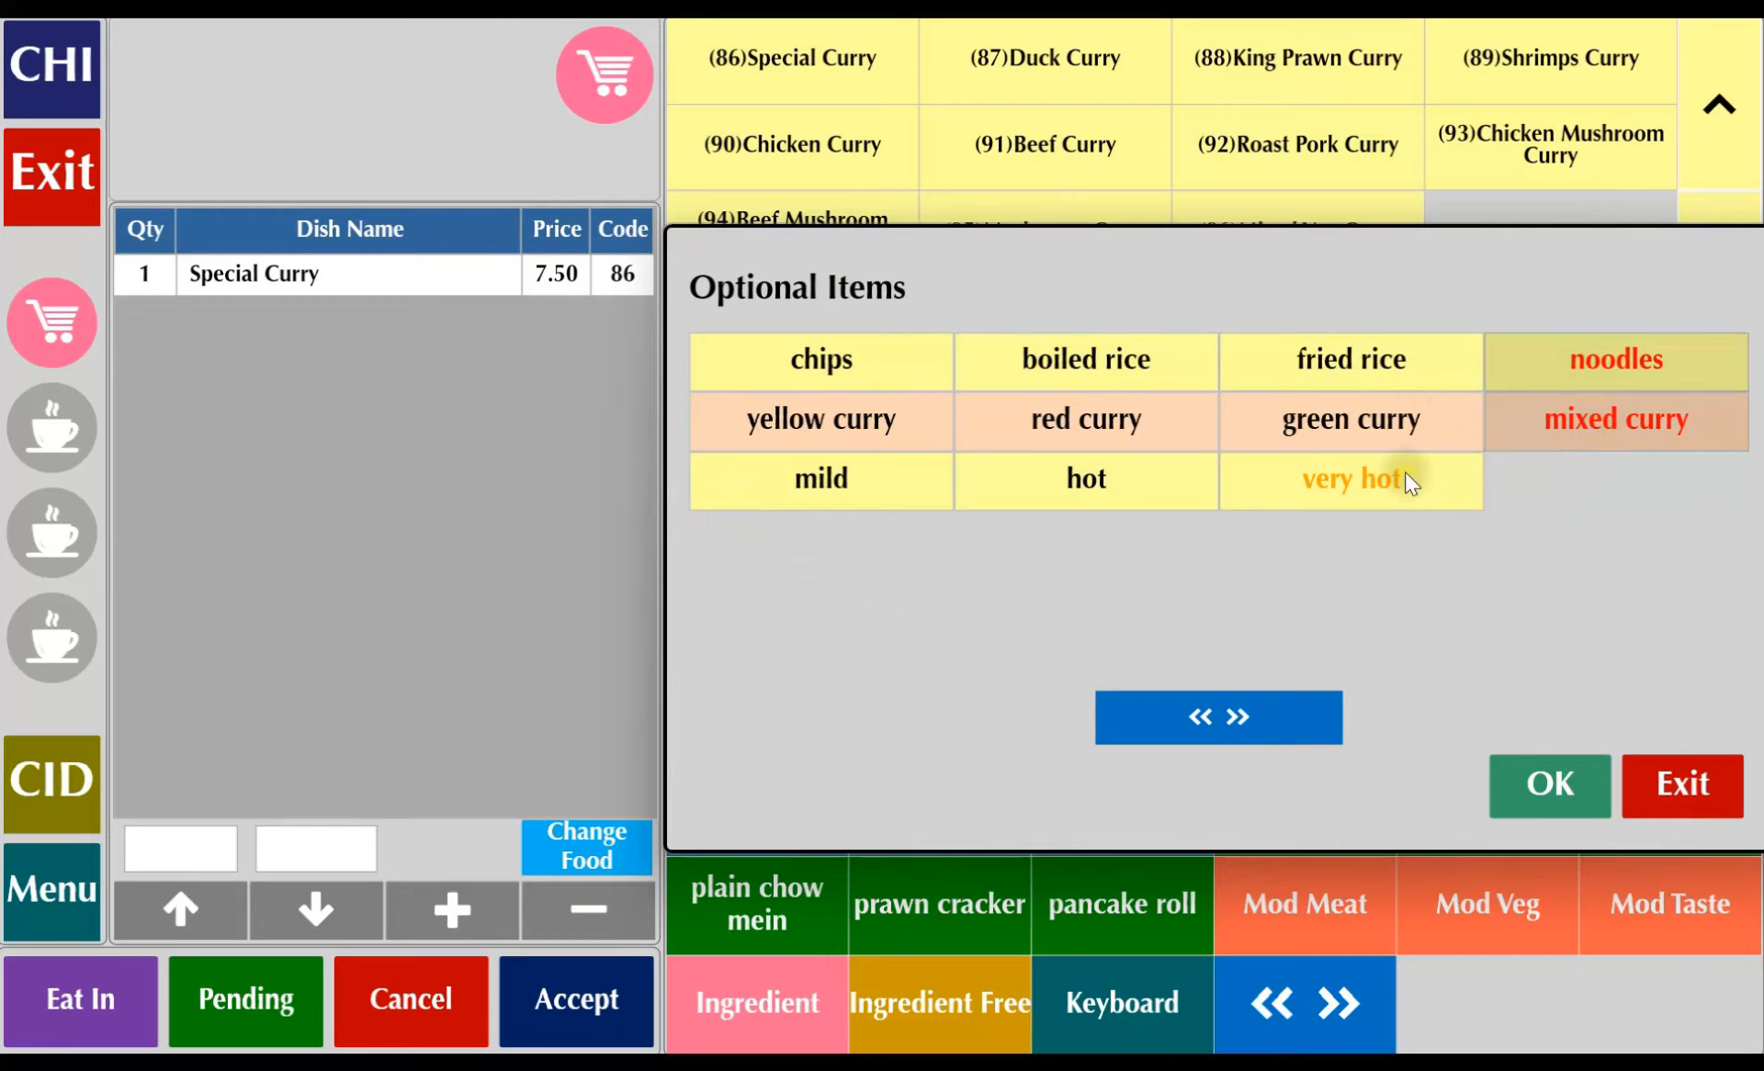
pyautogui.click(348, 379)
pyautogui.click(316, 306)
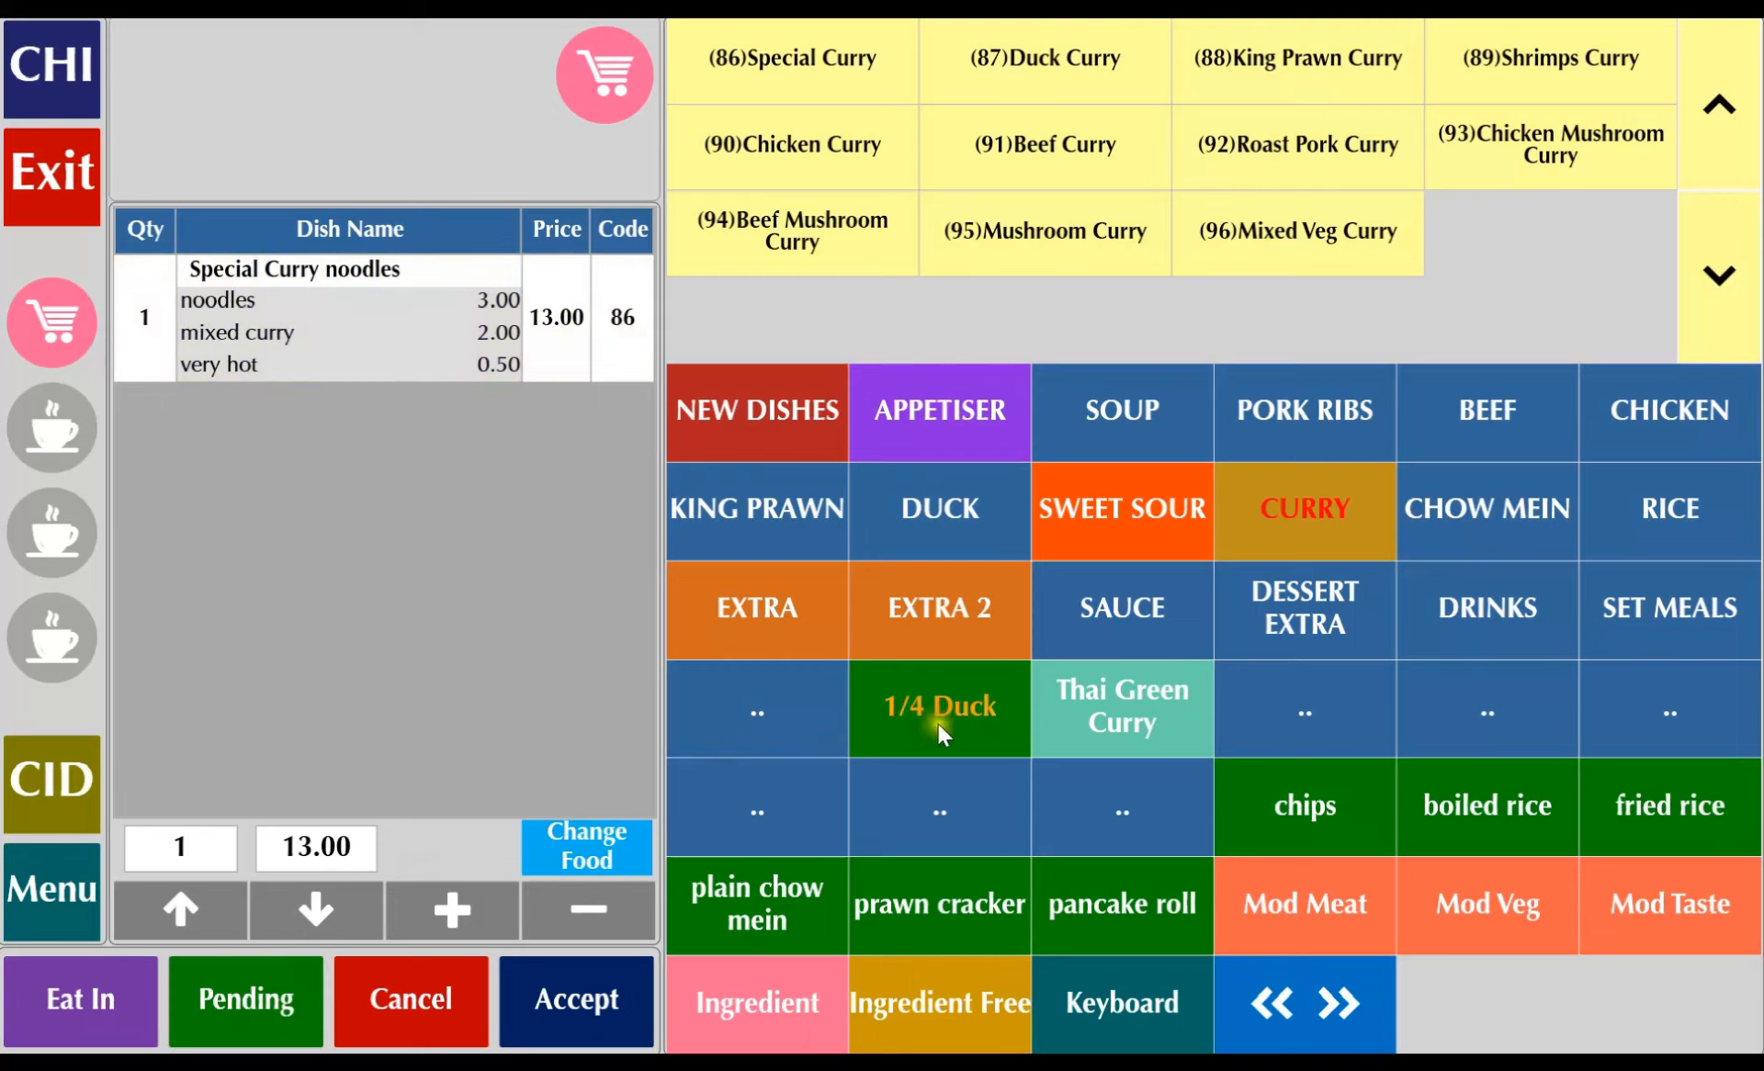
# - Add SET MEAL A FOR ONE from the set meals to the order with Soup as its choice
pyautogui.click(1663, 610)
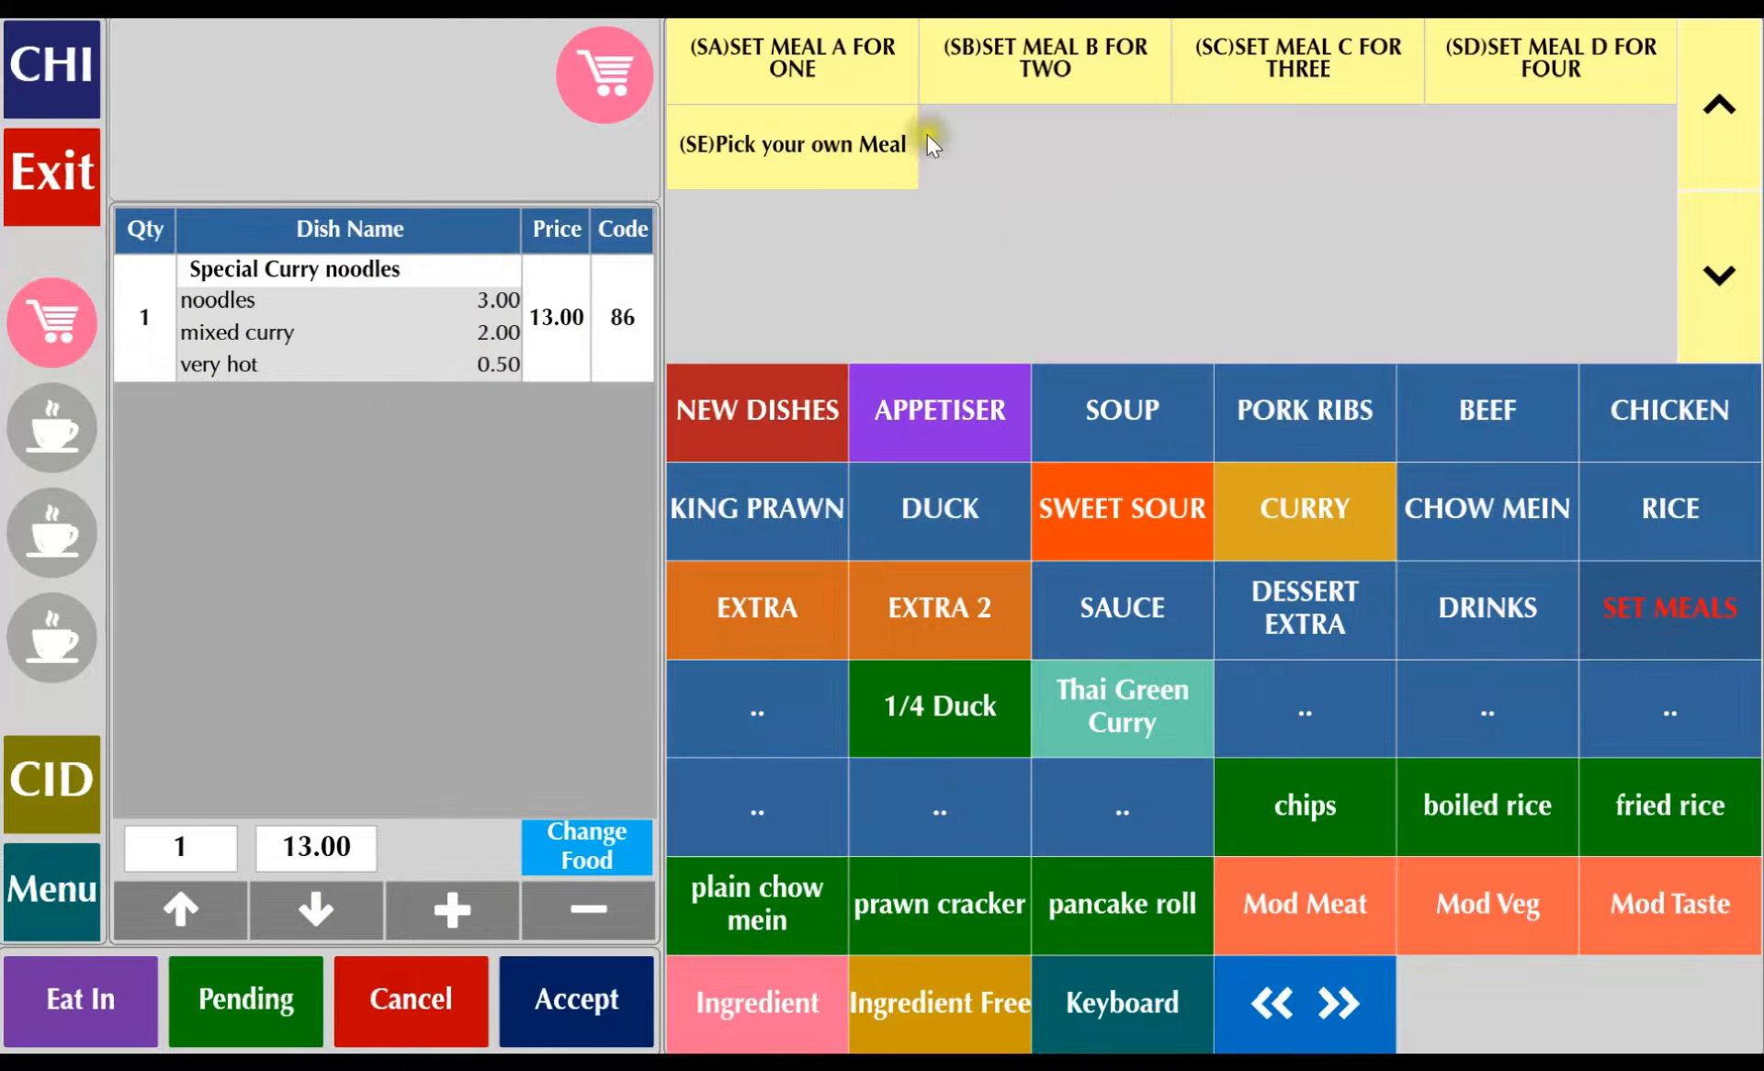
pyautogui.click(912, 63)
pyautogui.click(908, 362)
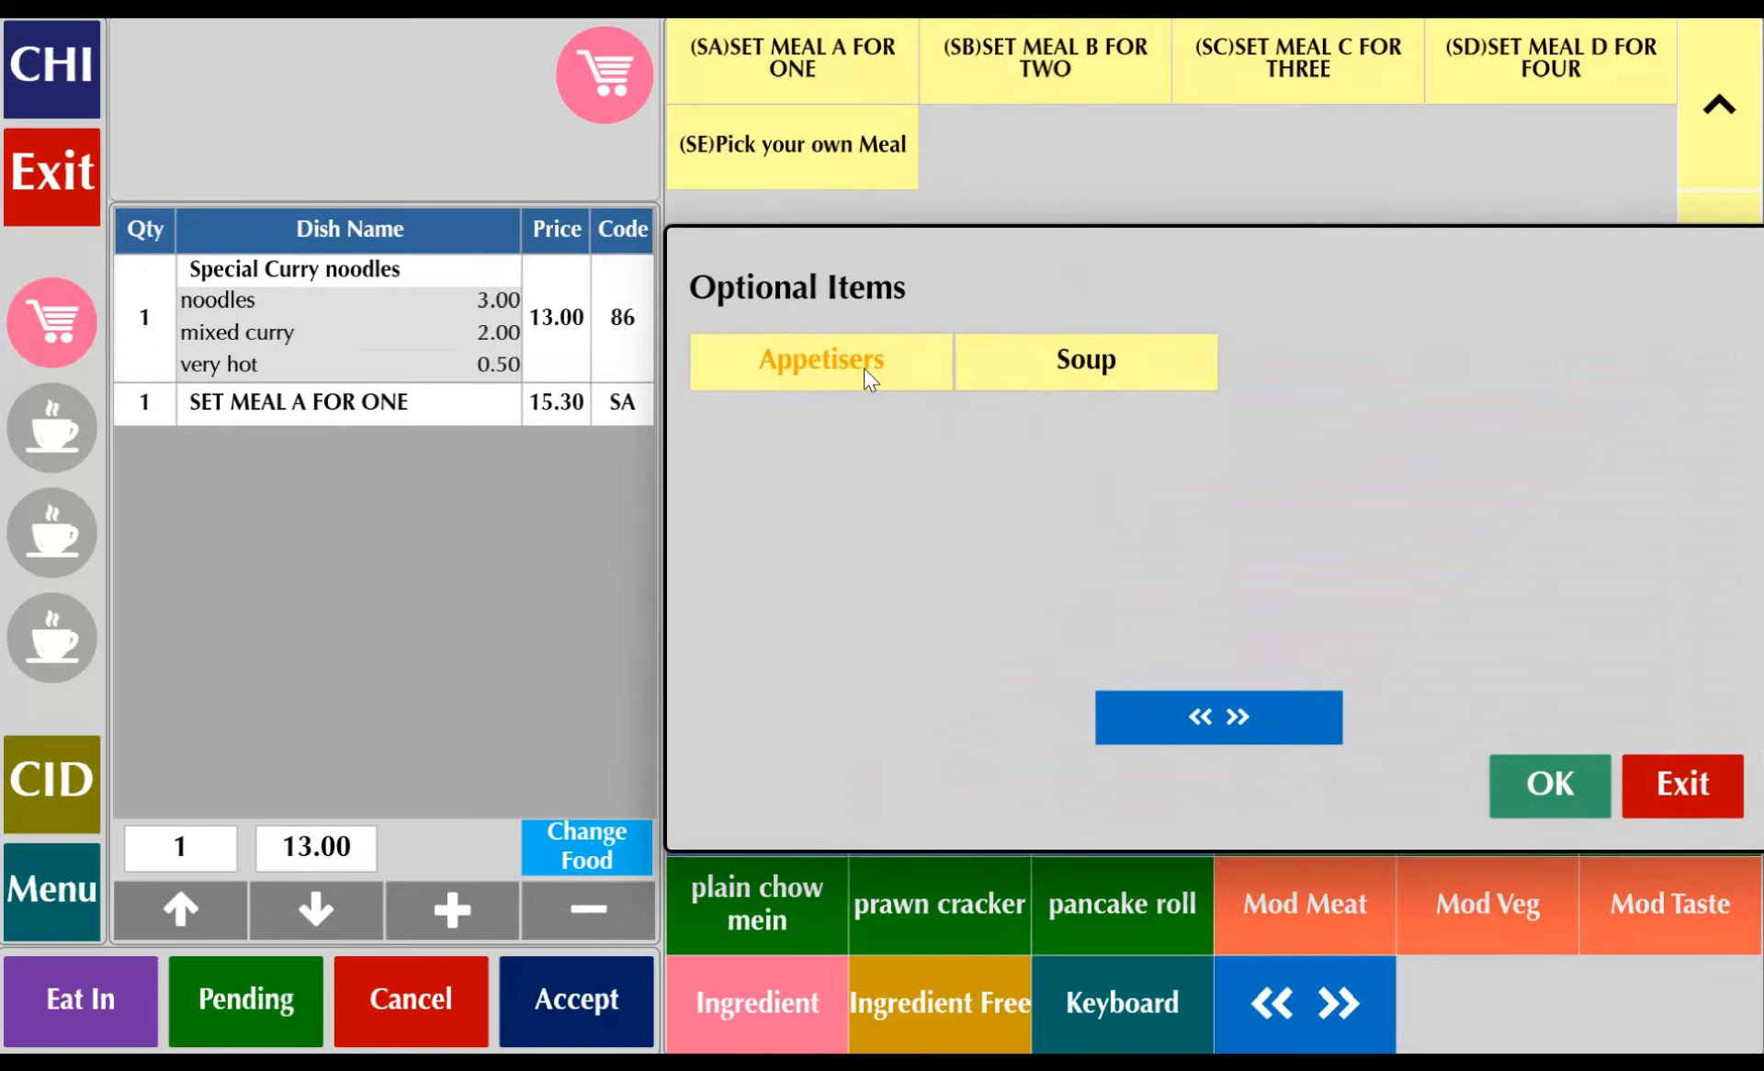
pyautogui.click(1050, 360)
pyautogui.click(220, 533)
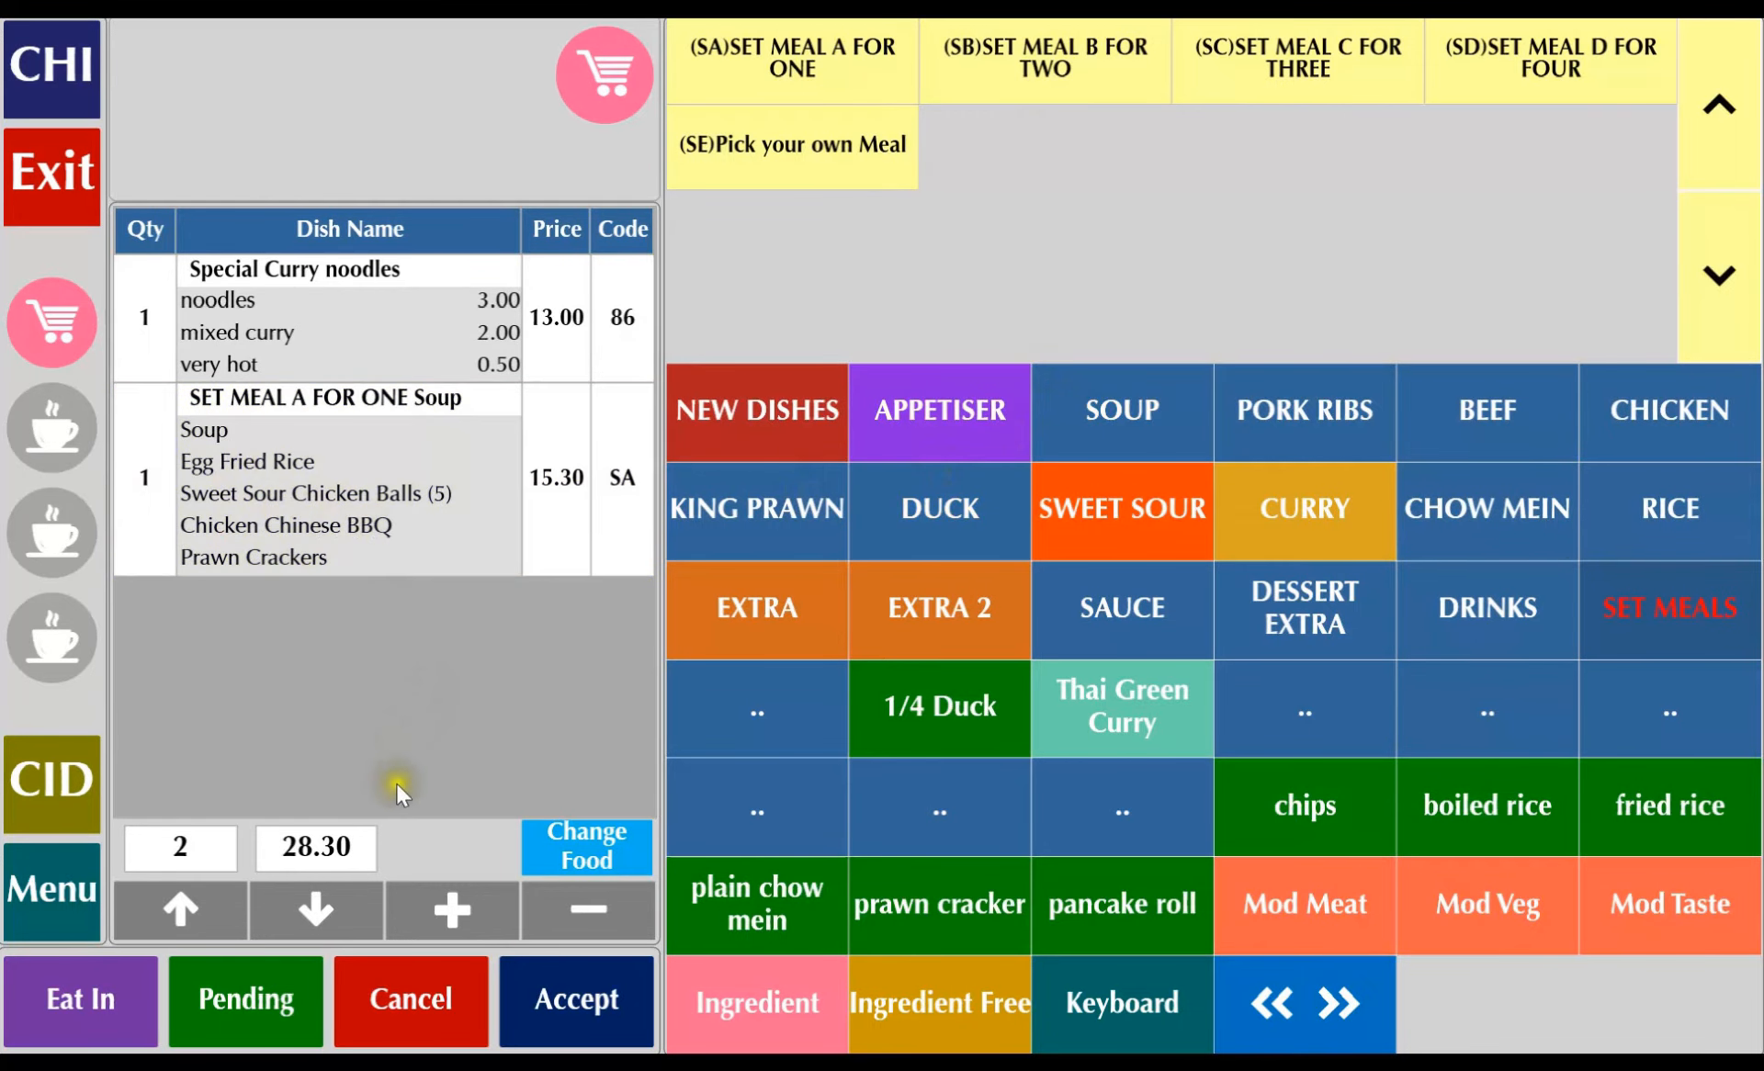
# - Return to the menu item settings through the pending orders and select SET MEAL A FOR ONE in the SET MEALS category
pyautogui.click(214, 1001)
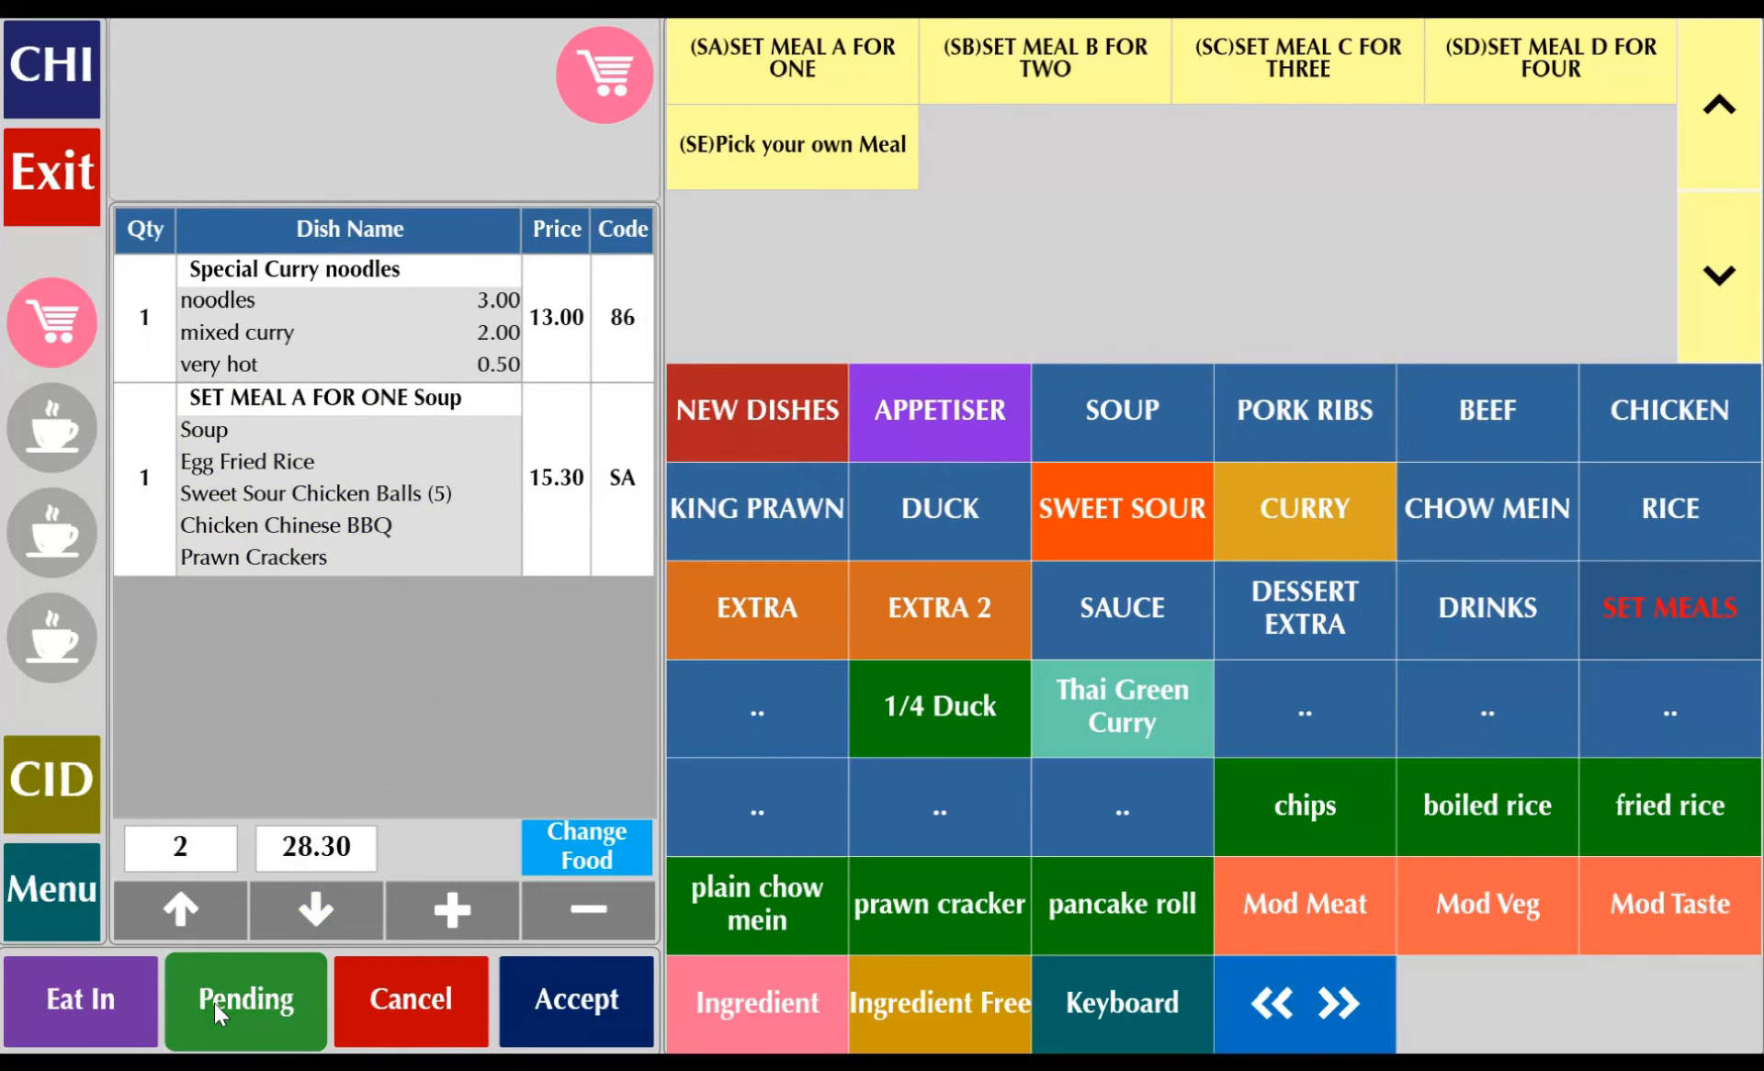
pyautogui.click(797, 978)
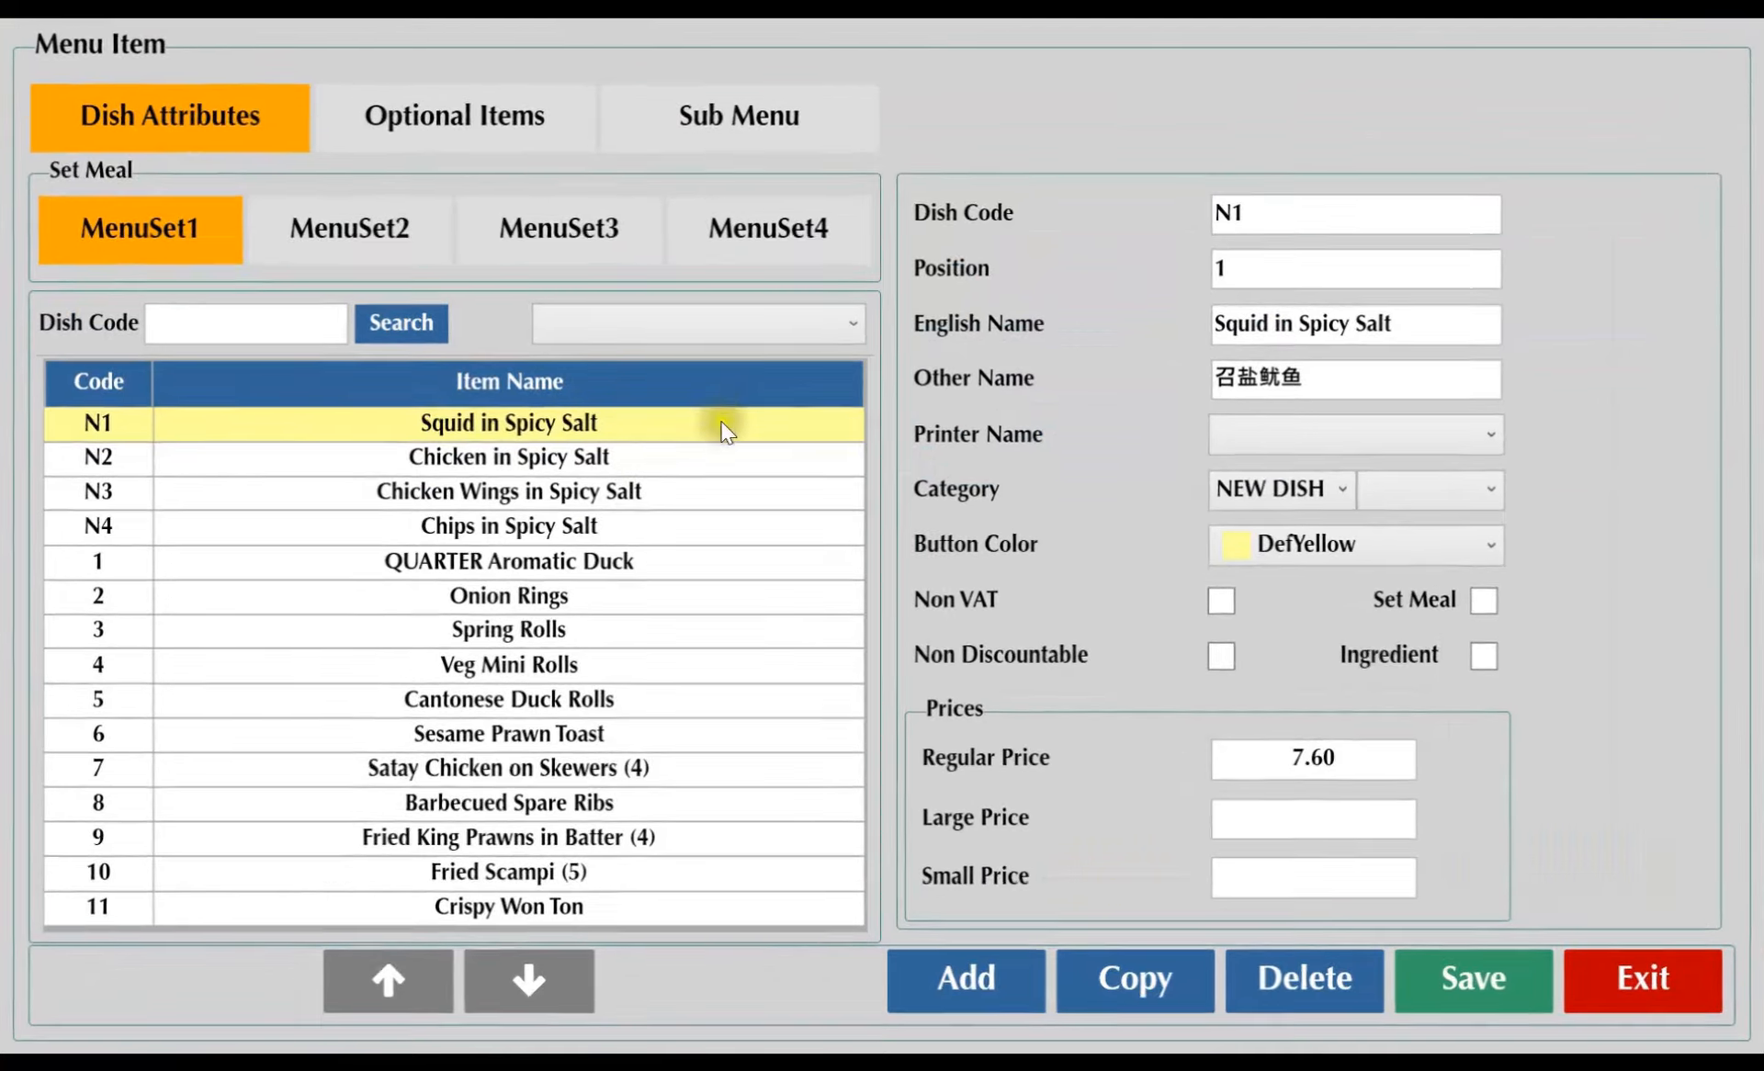
pyautogui.click(836, 329)
pyautogui.scroll(-2, 726, 564)
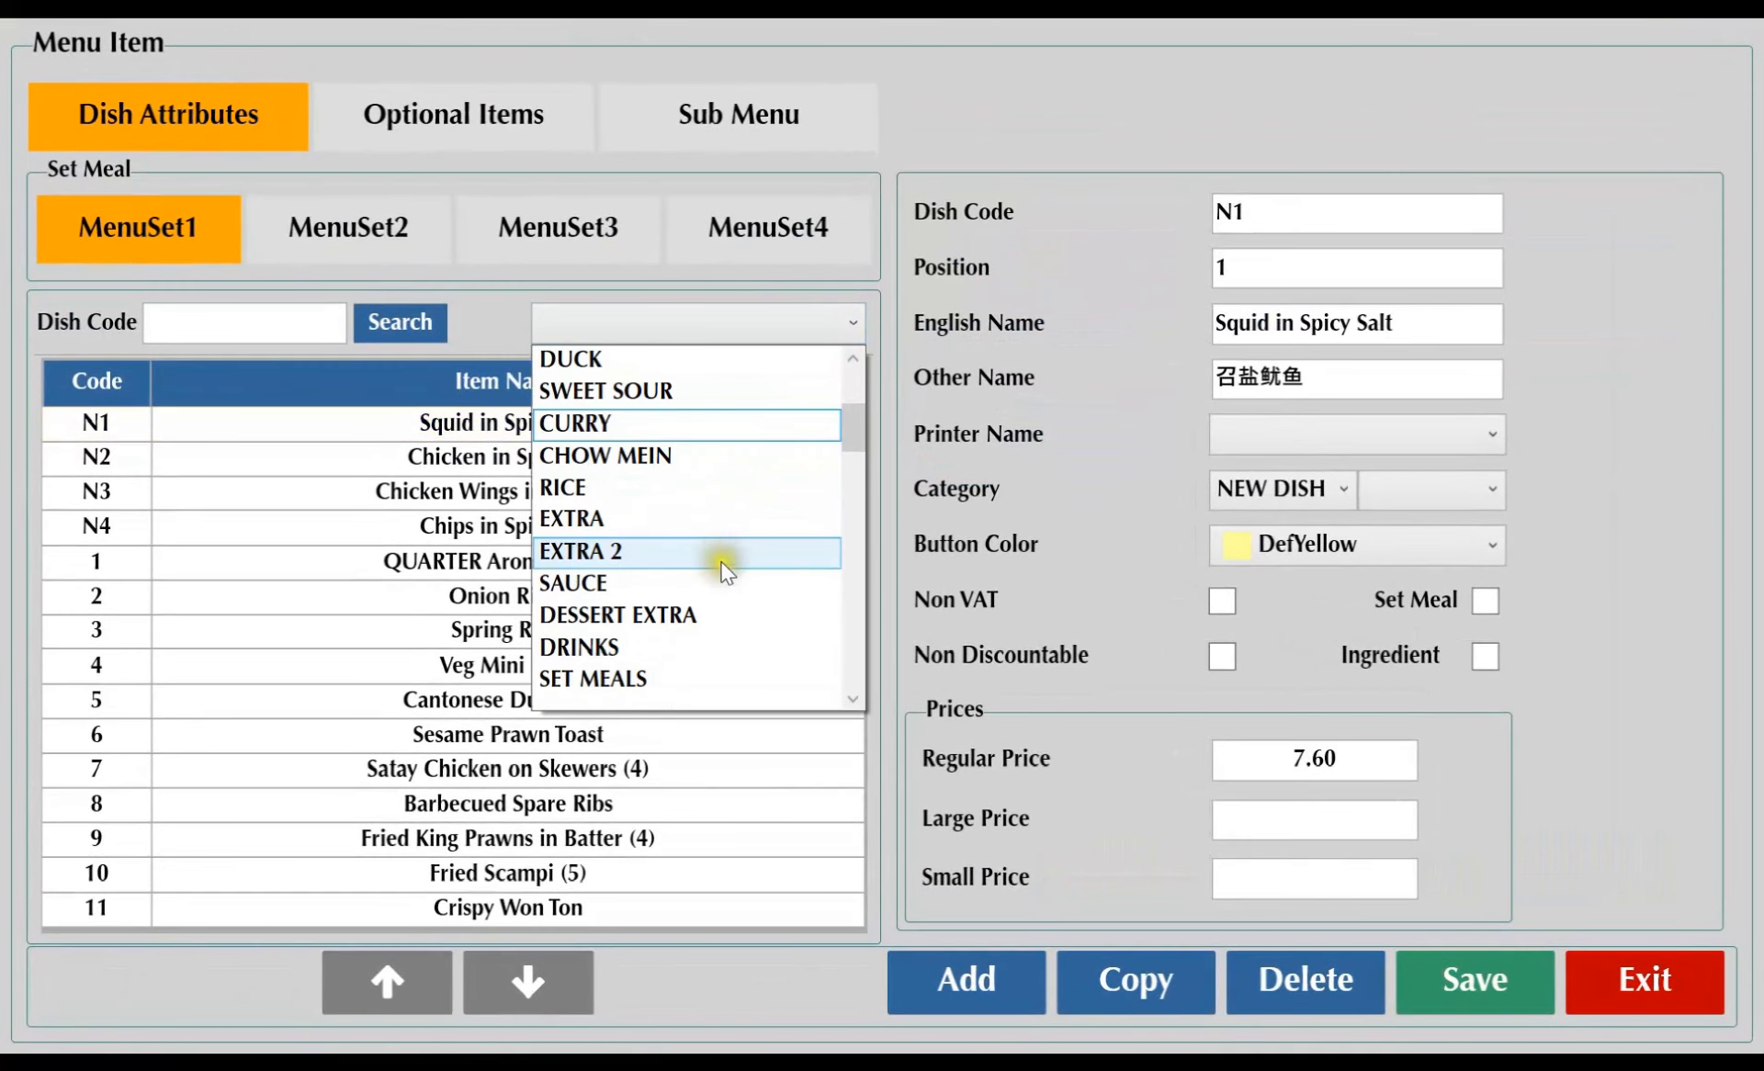
pyautogui.click(642, 549)
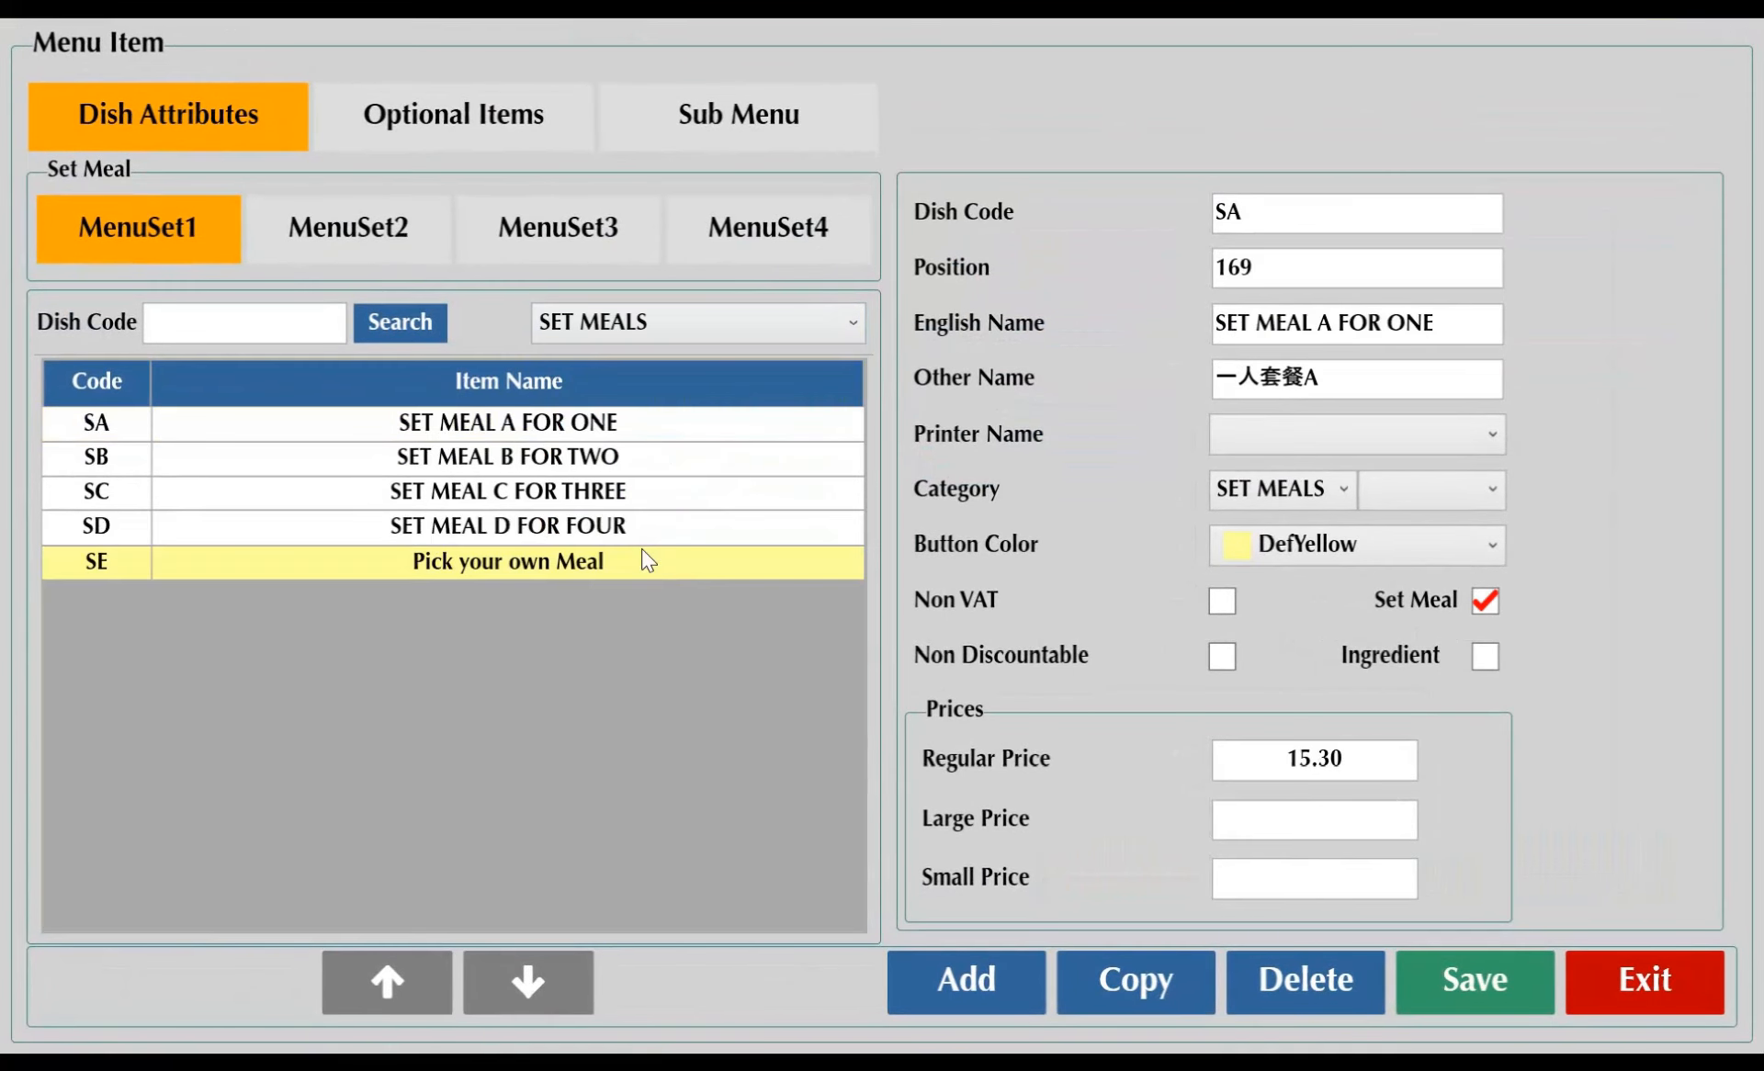
pyautogui.click(581, 425)
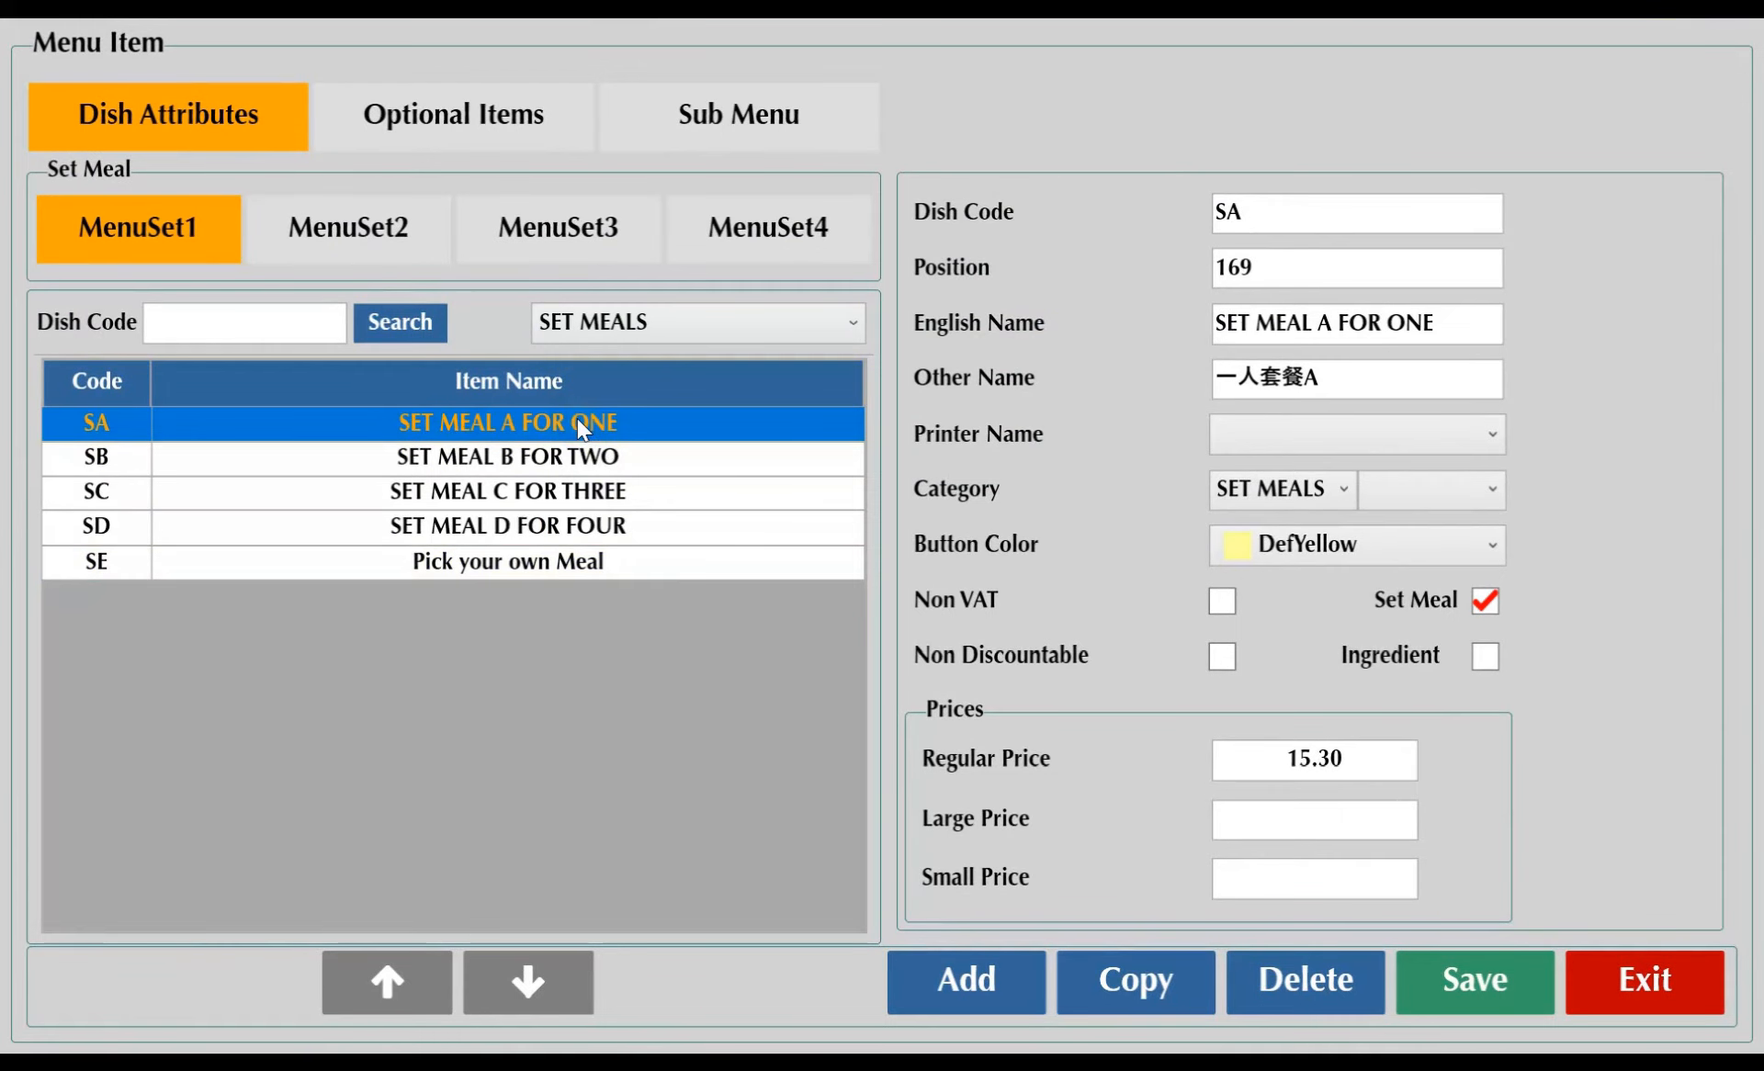
# - Examine the English and other names of the optional items for SET MEAL A FOR ONE
pyautogui.click(520, 122)
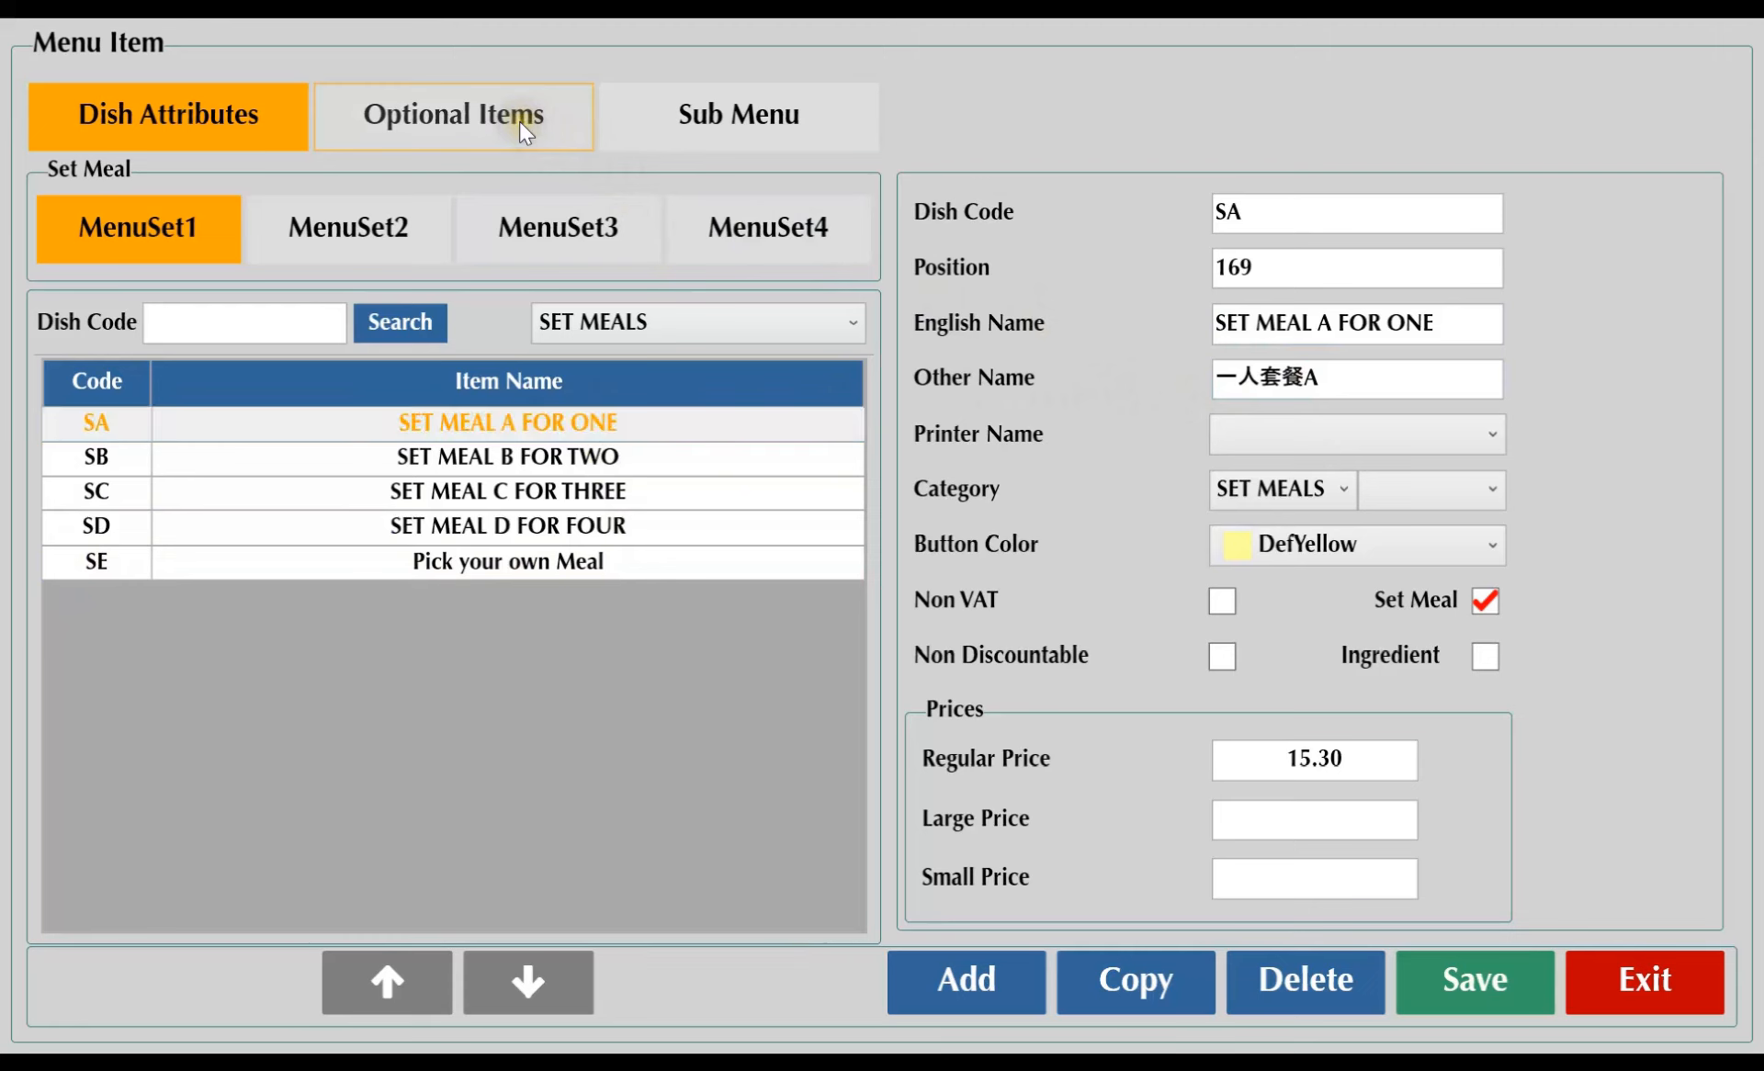
pyautogui.click(177, 236)
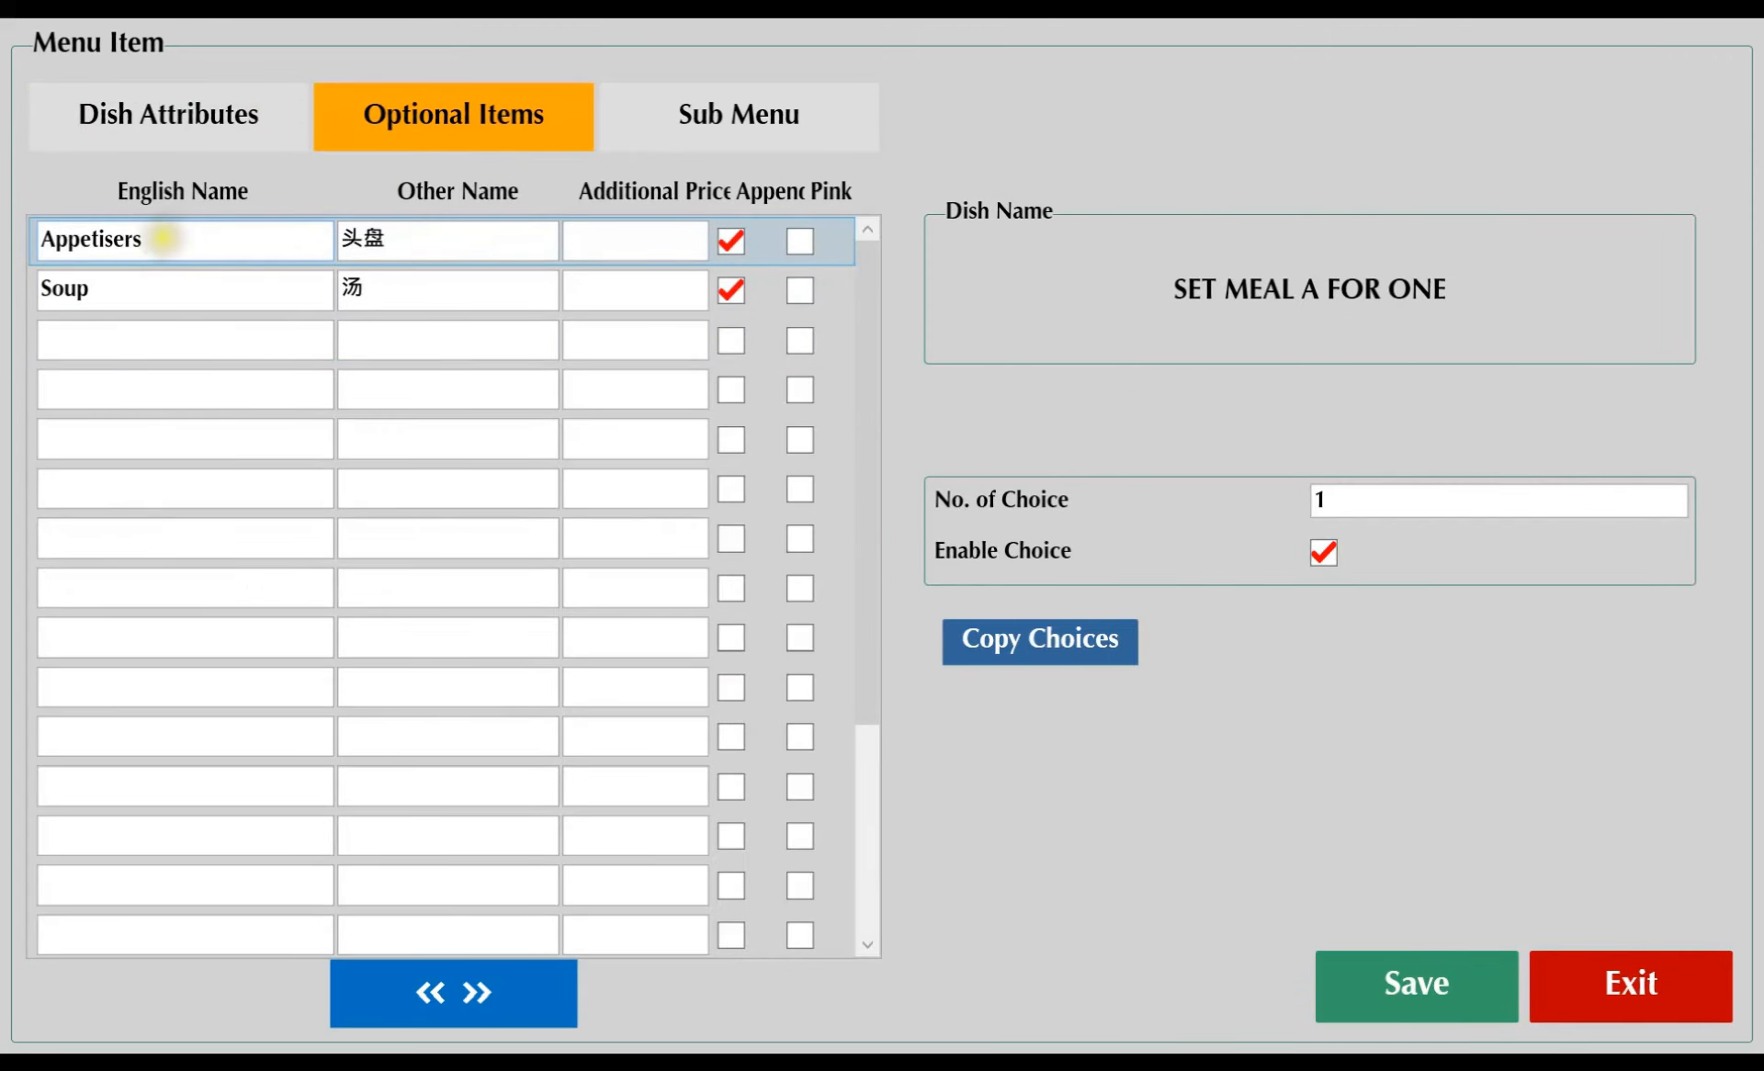
pyautogui.moveTo(165, 237); pyautogui.dragTo(42, 241)
pyautogui.click(130, 288)
pyautogui.click(385, 237)
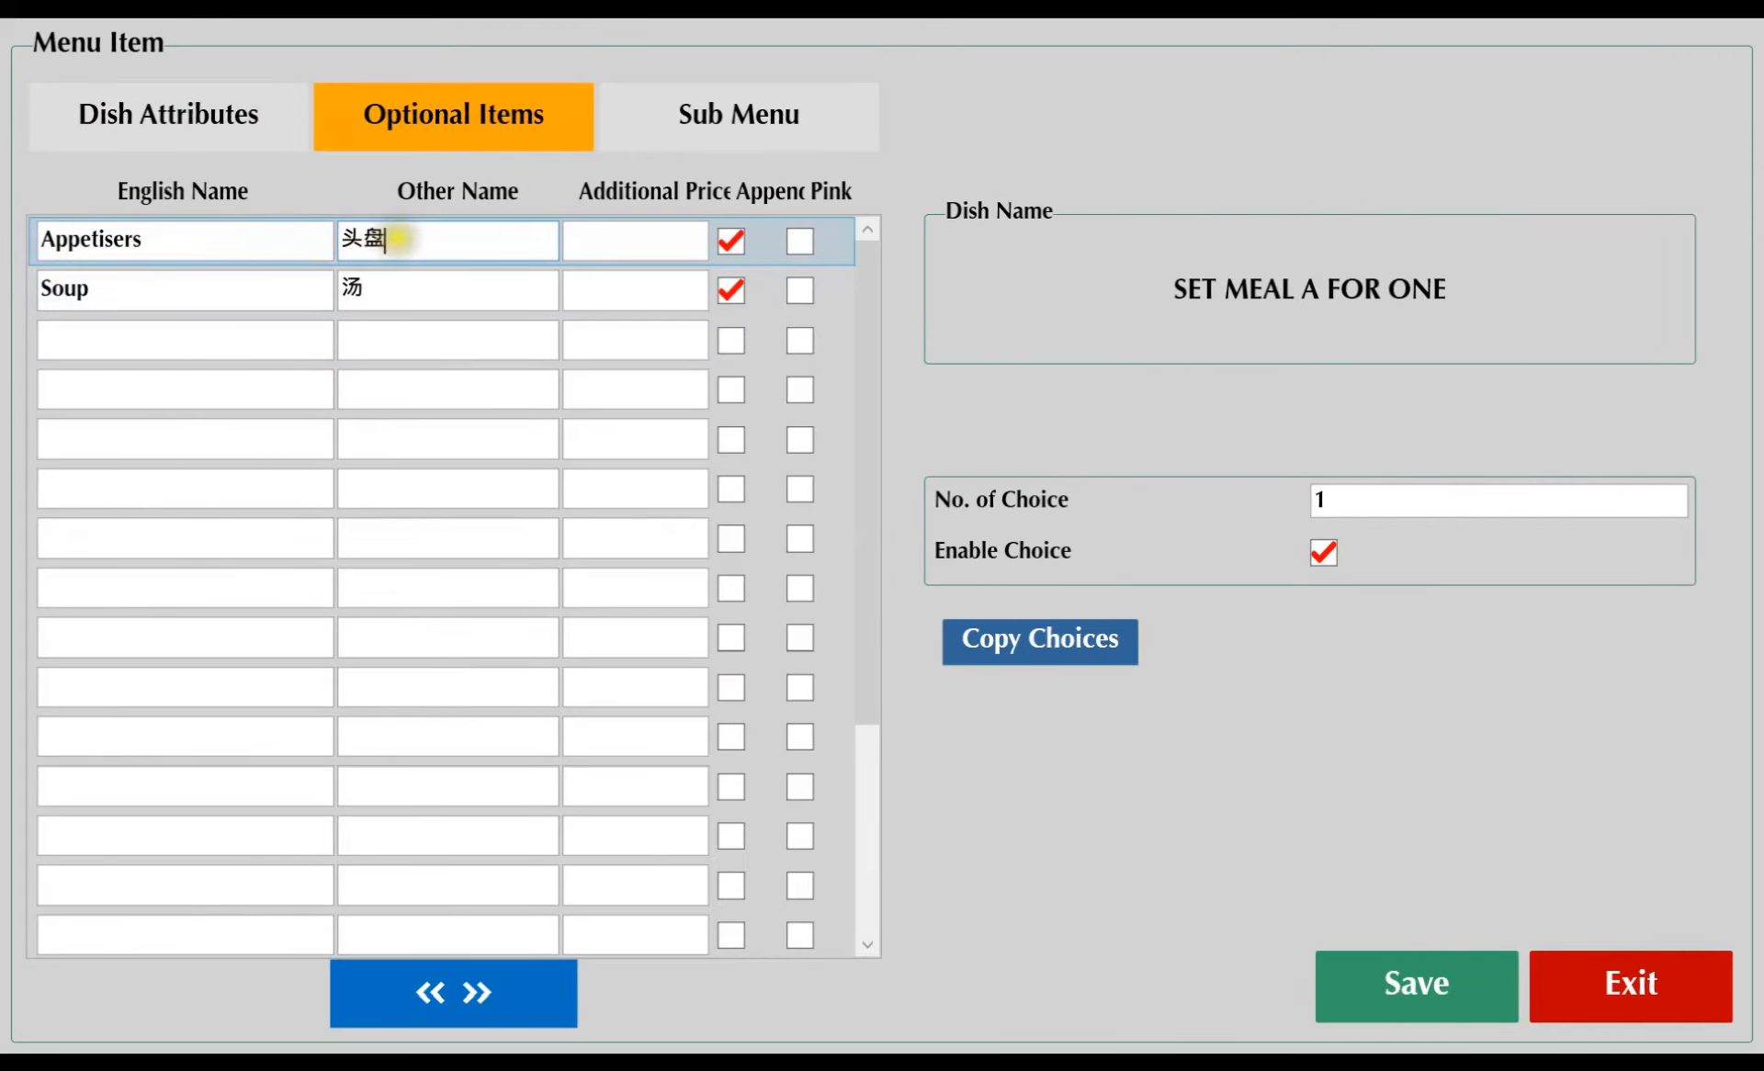
pyautogui.click(352, 286)
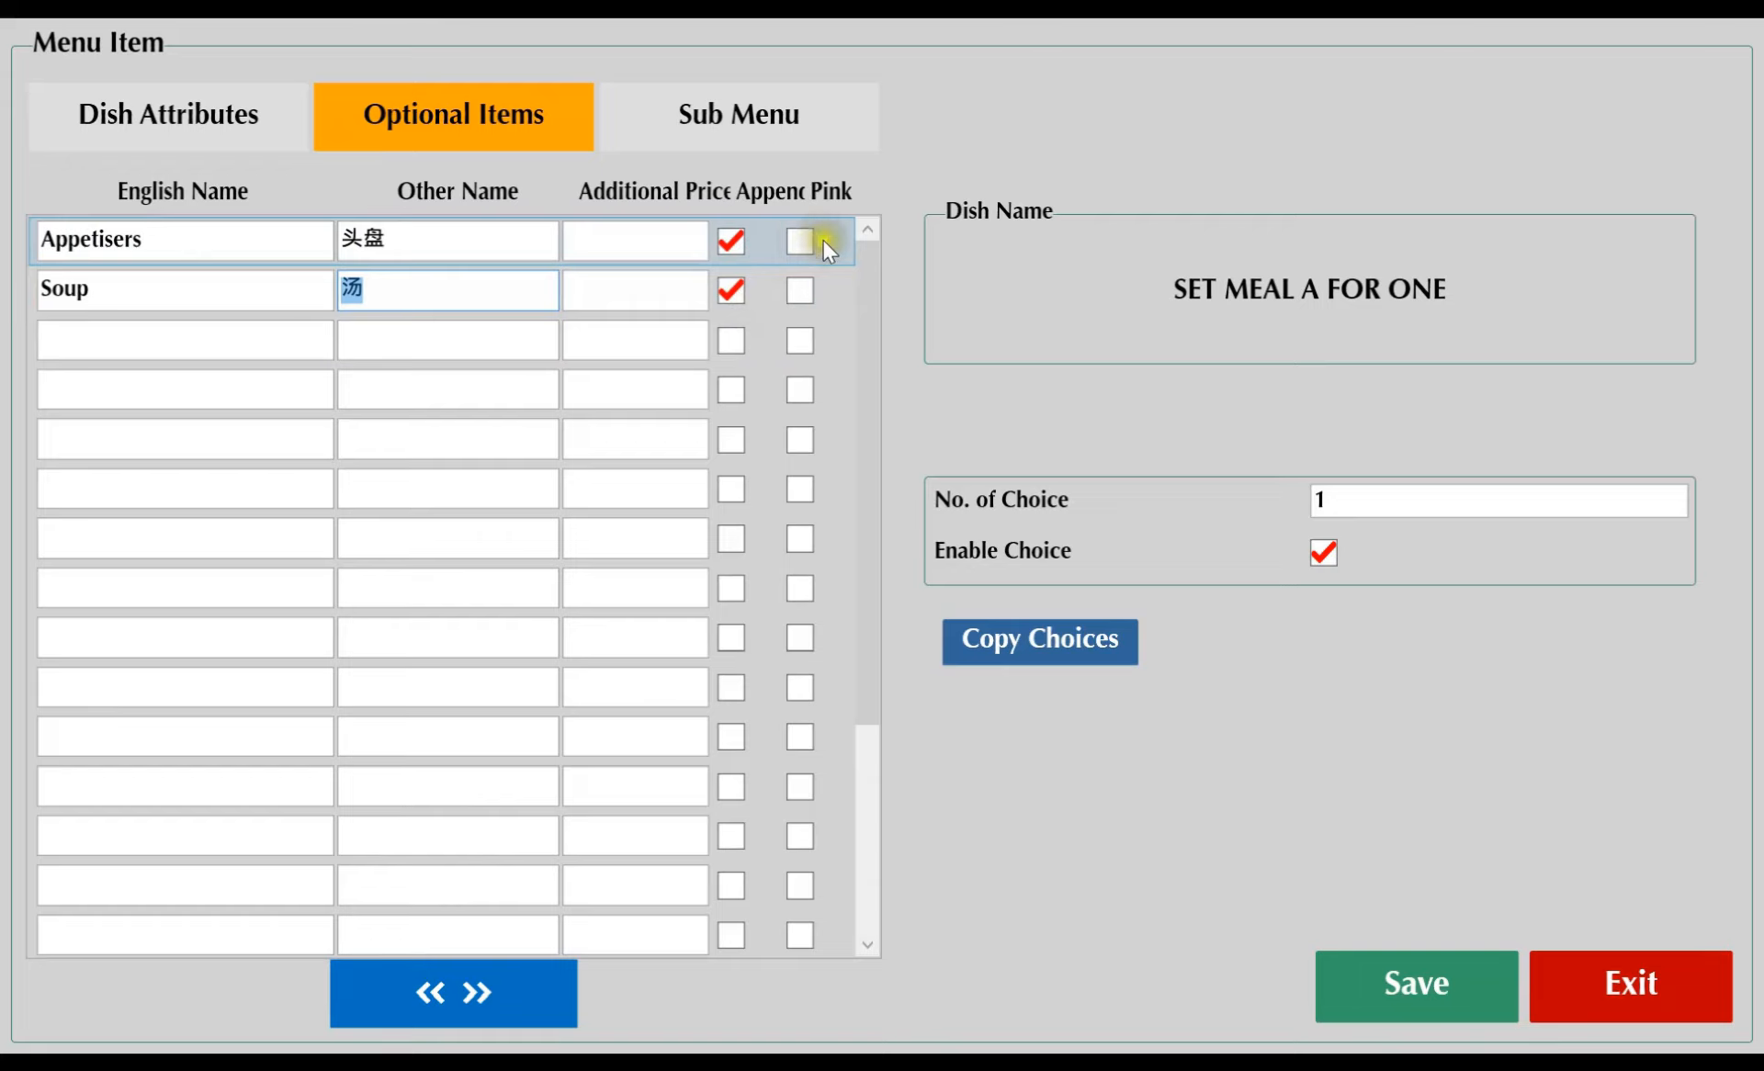
# - Turn the Pink setting on and back off for the Appetisers and Soup choices
pyautogui.click(802, 283)
pyautogui.click(798, 234)
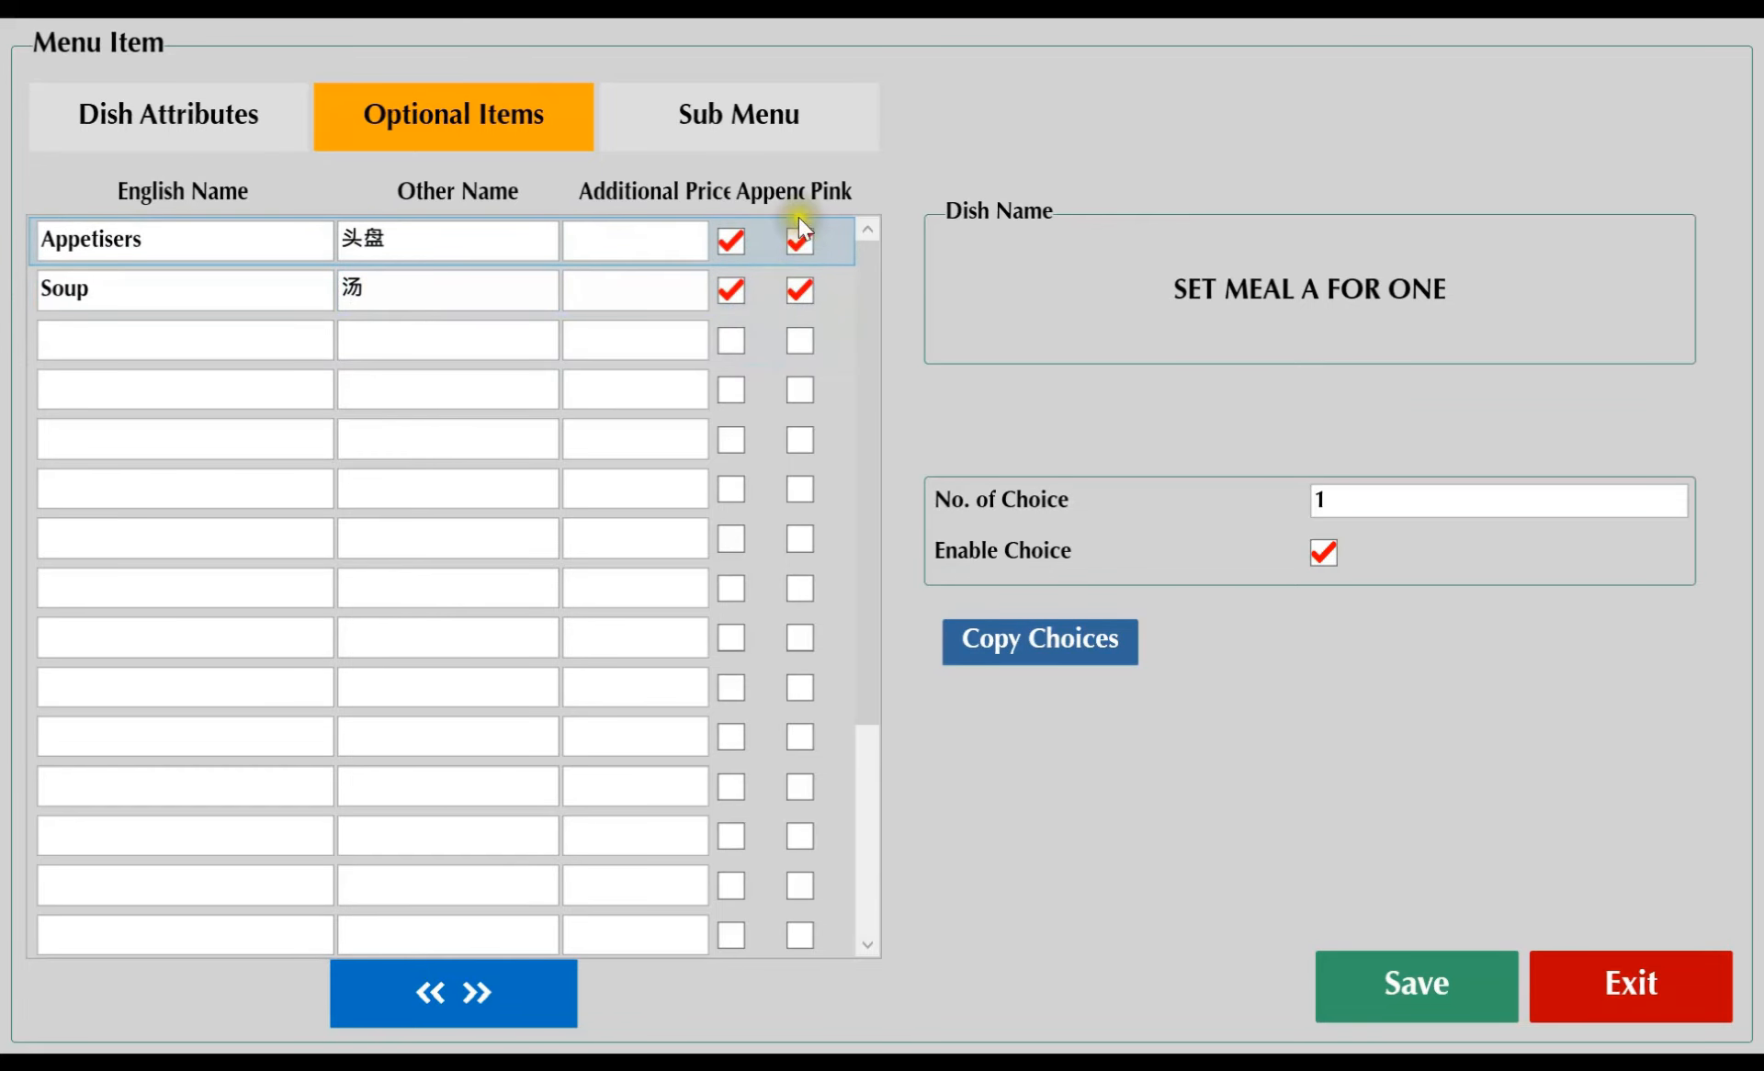
pyautogui.click(796, 241)
pyautogui.click(801, 278)
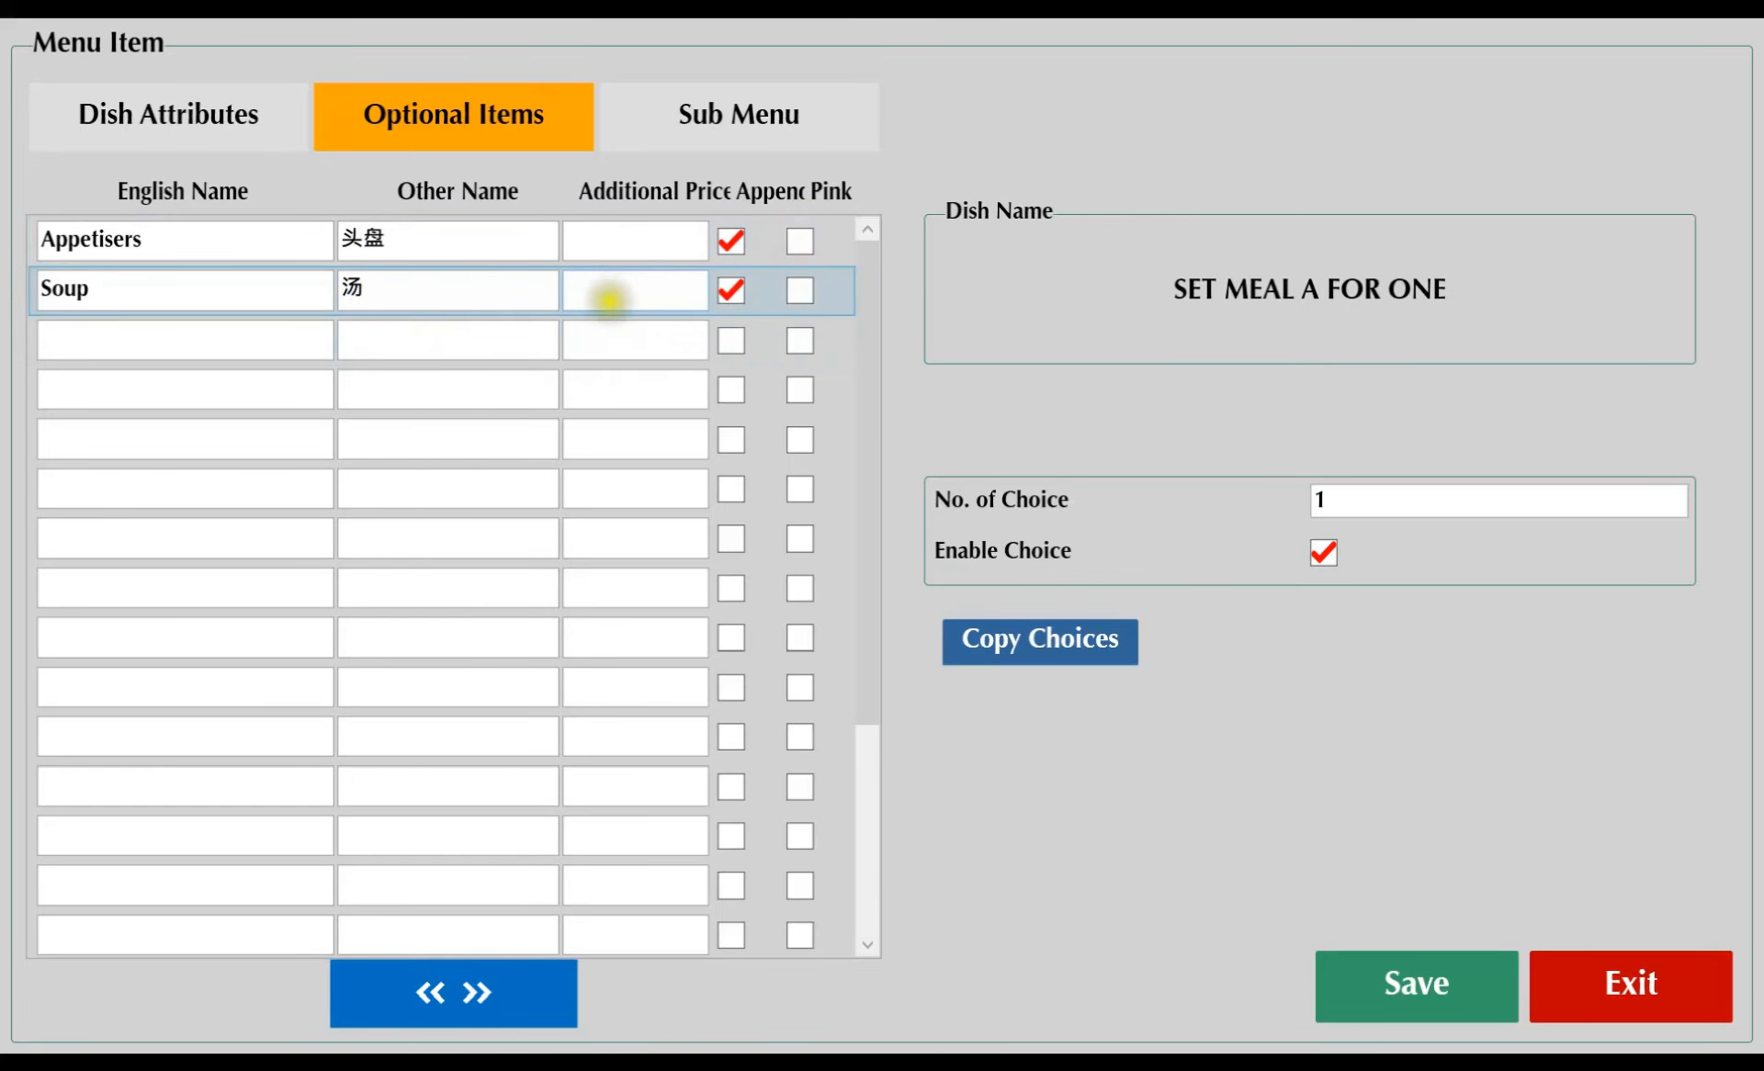
# - Set the additional price of the Appetisers choice to 1 and save the optional items
pyautogui.click(642, 244)
pyautogui.write('1')
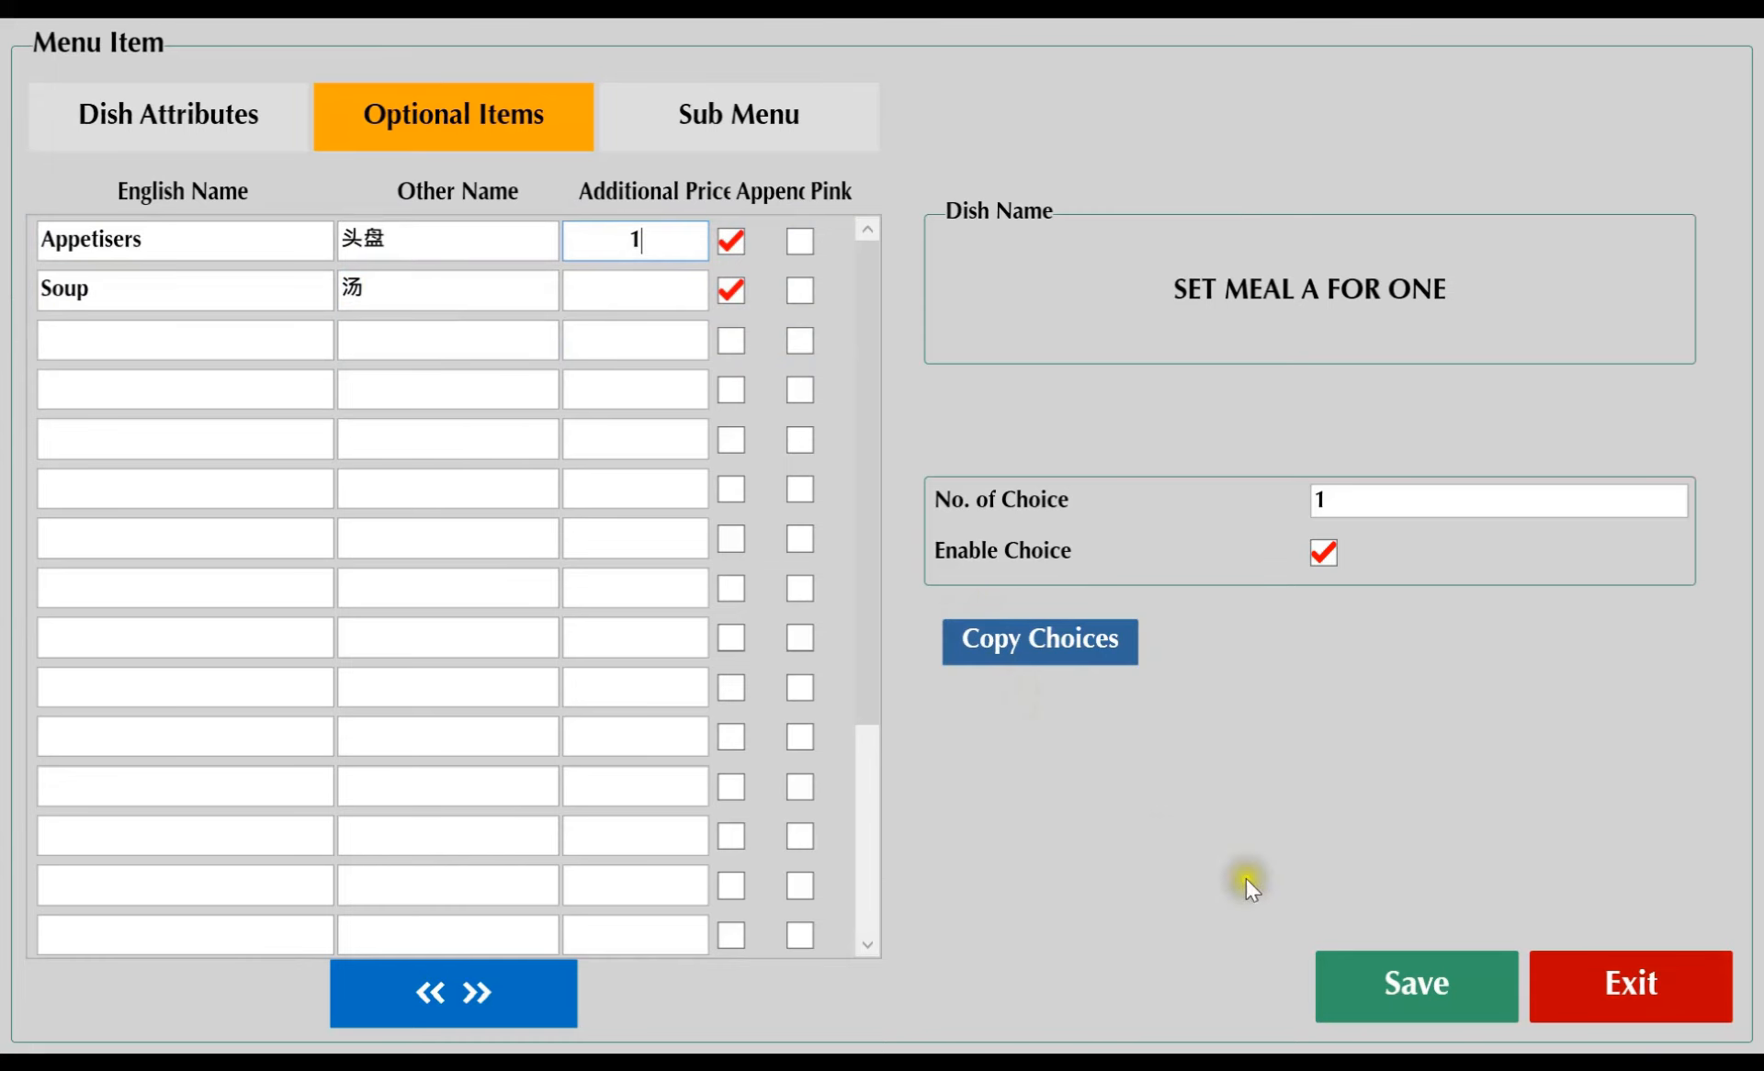
pyautogui.click(1397, 962)
pyautogui.click(1011, 666)
# - Examine the English and other names of the dishes in the sub menu of SET MEAL A FOR ONE
pyautogui.click(743, 115)
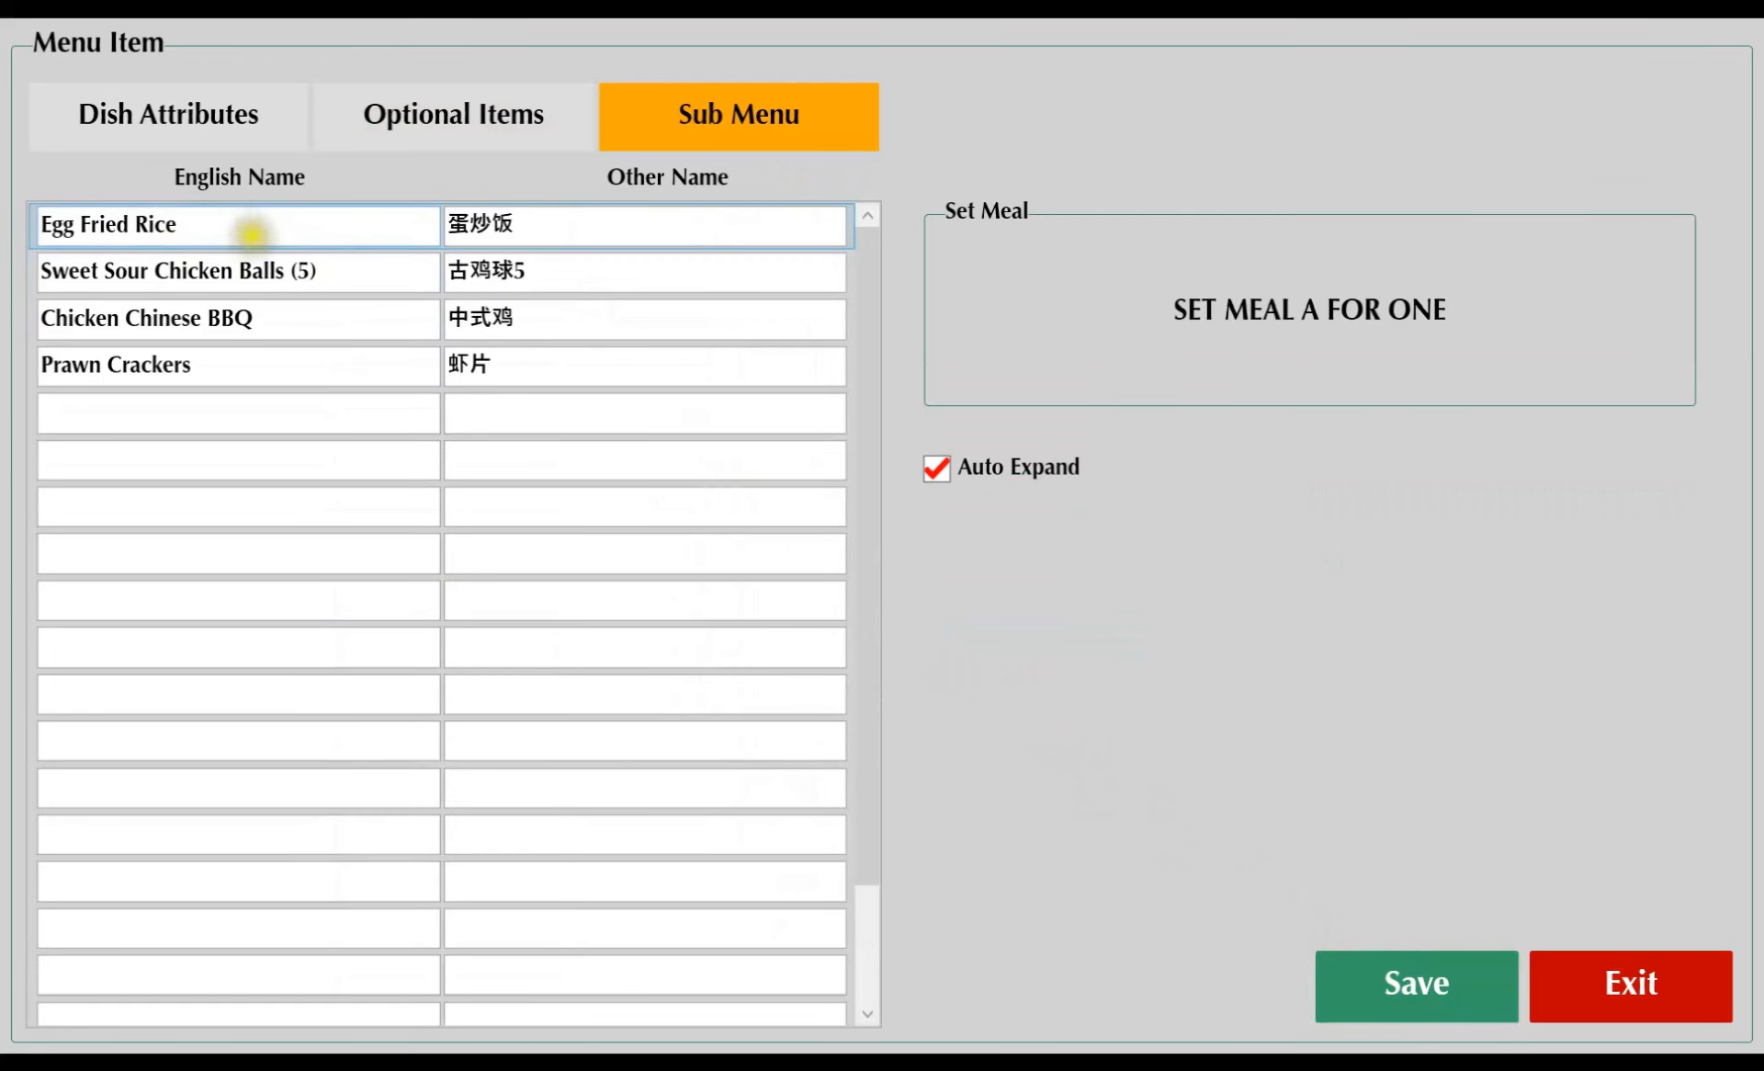
pyautogui.moveTo(245, 229); pyautogui.dragTo(8, 216)
pyautogui.moveTo(331, 271); pyautogui.dragTo(47, 283)
pyautogui.moveTo(254, 318); pyautogui.dragTo(74, 318)
pyautogui.doubleClick(480, 224)
pyautogui.doubleClick(500, 272)
pyautogui.doubleClick(497, 316)
pyautogui.doubleClick(499, 364)
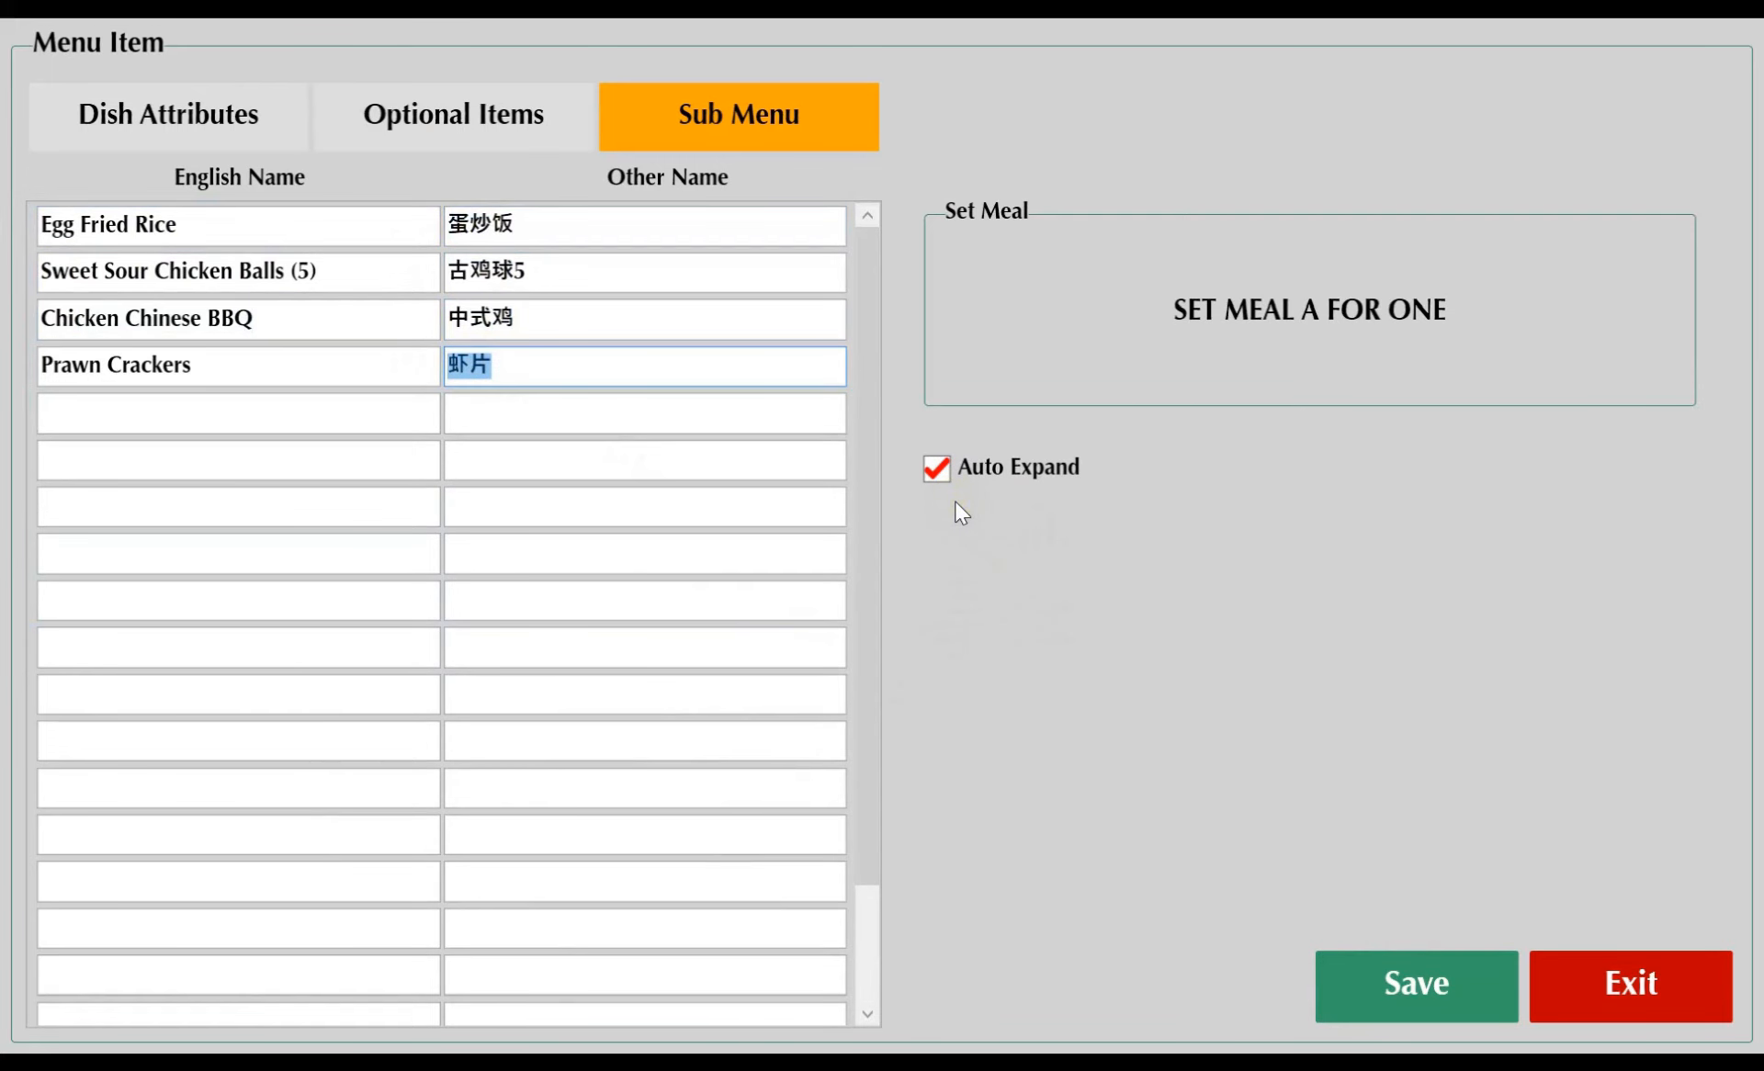
# - Switch Auto Expand off and back on for SET MEAL A FOR ONE, and save the sub menu
pyautogui.click(938, 469)
pyautogui.click(938, 470)
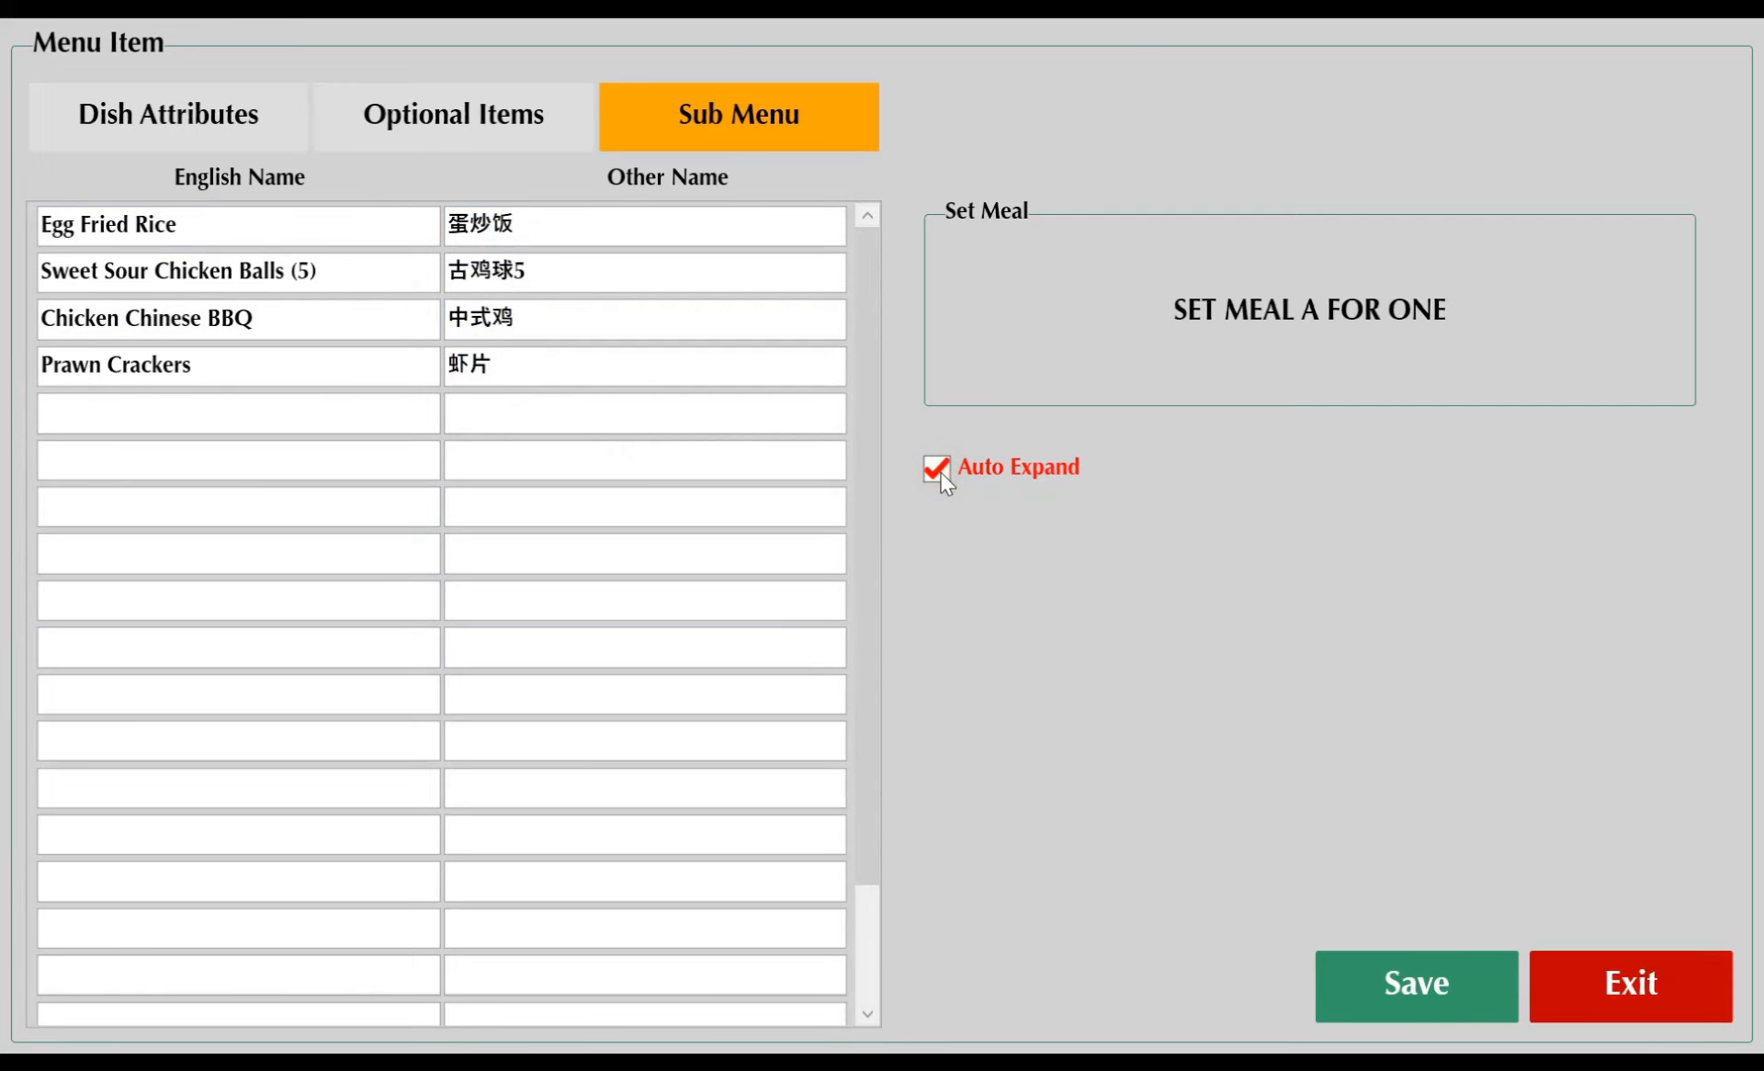
pyautogui.click(1395, 972)
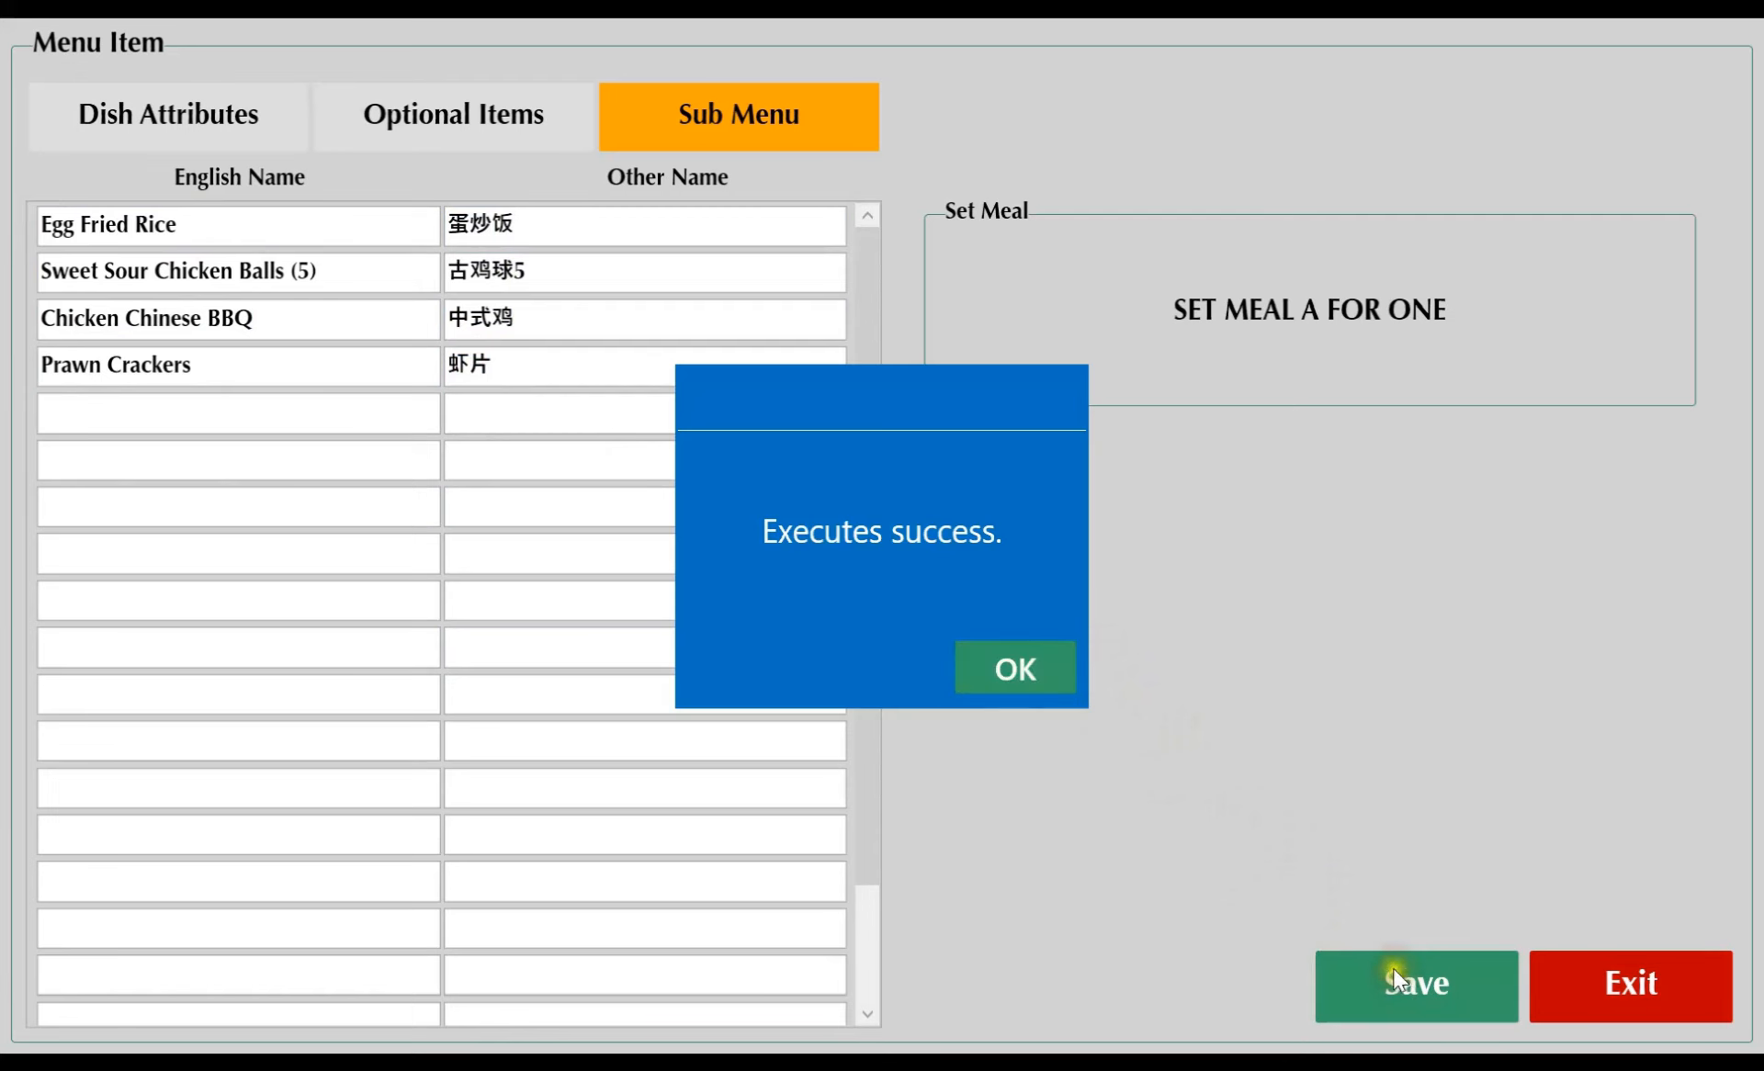
pyautogui.click(1017, 666)
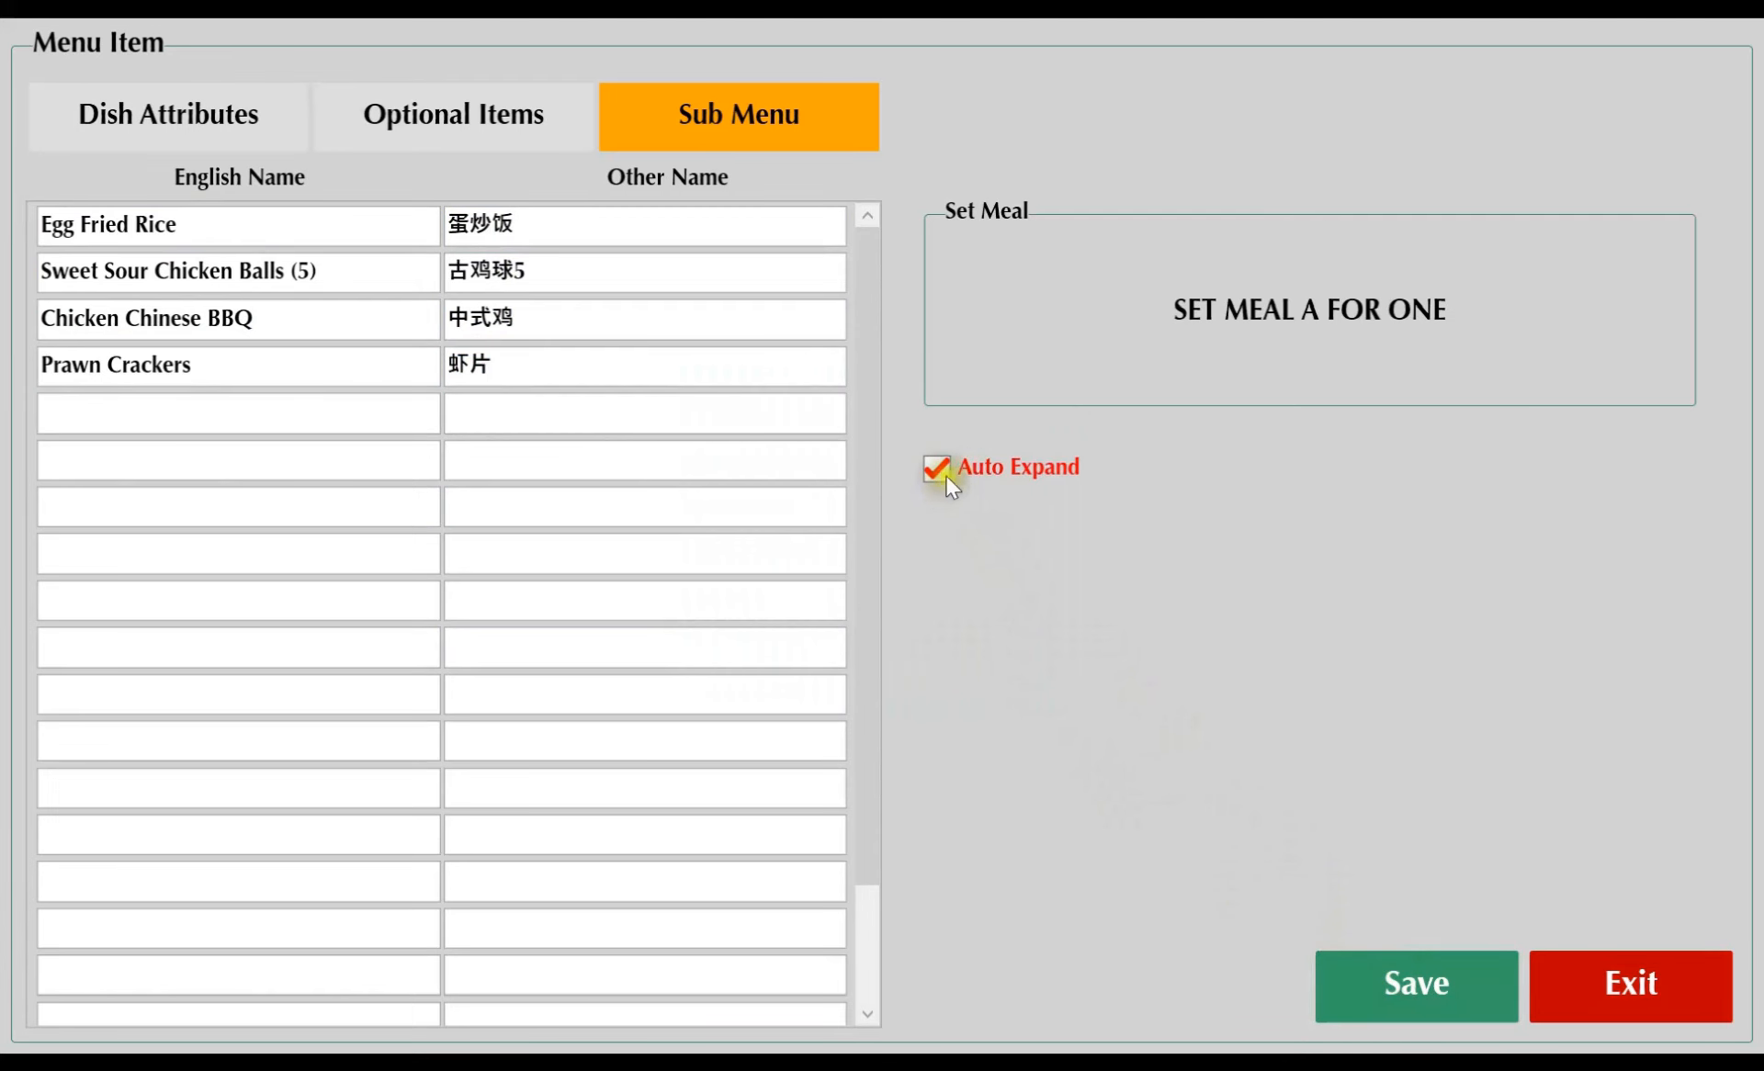
pyautogui.click(492, 258)
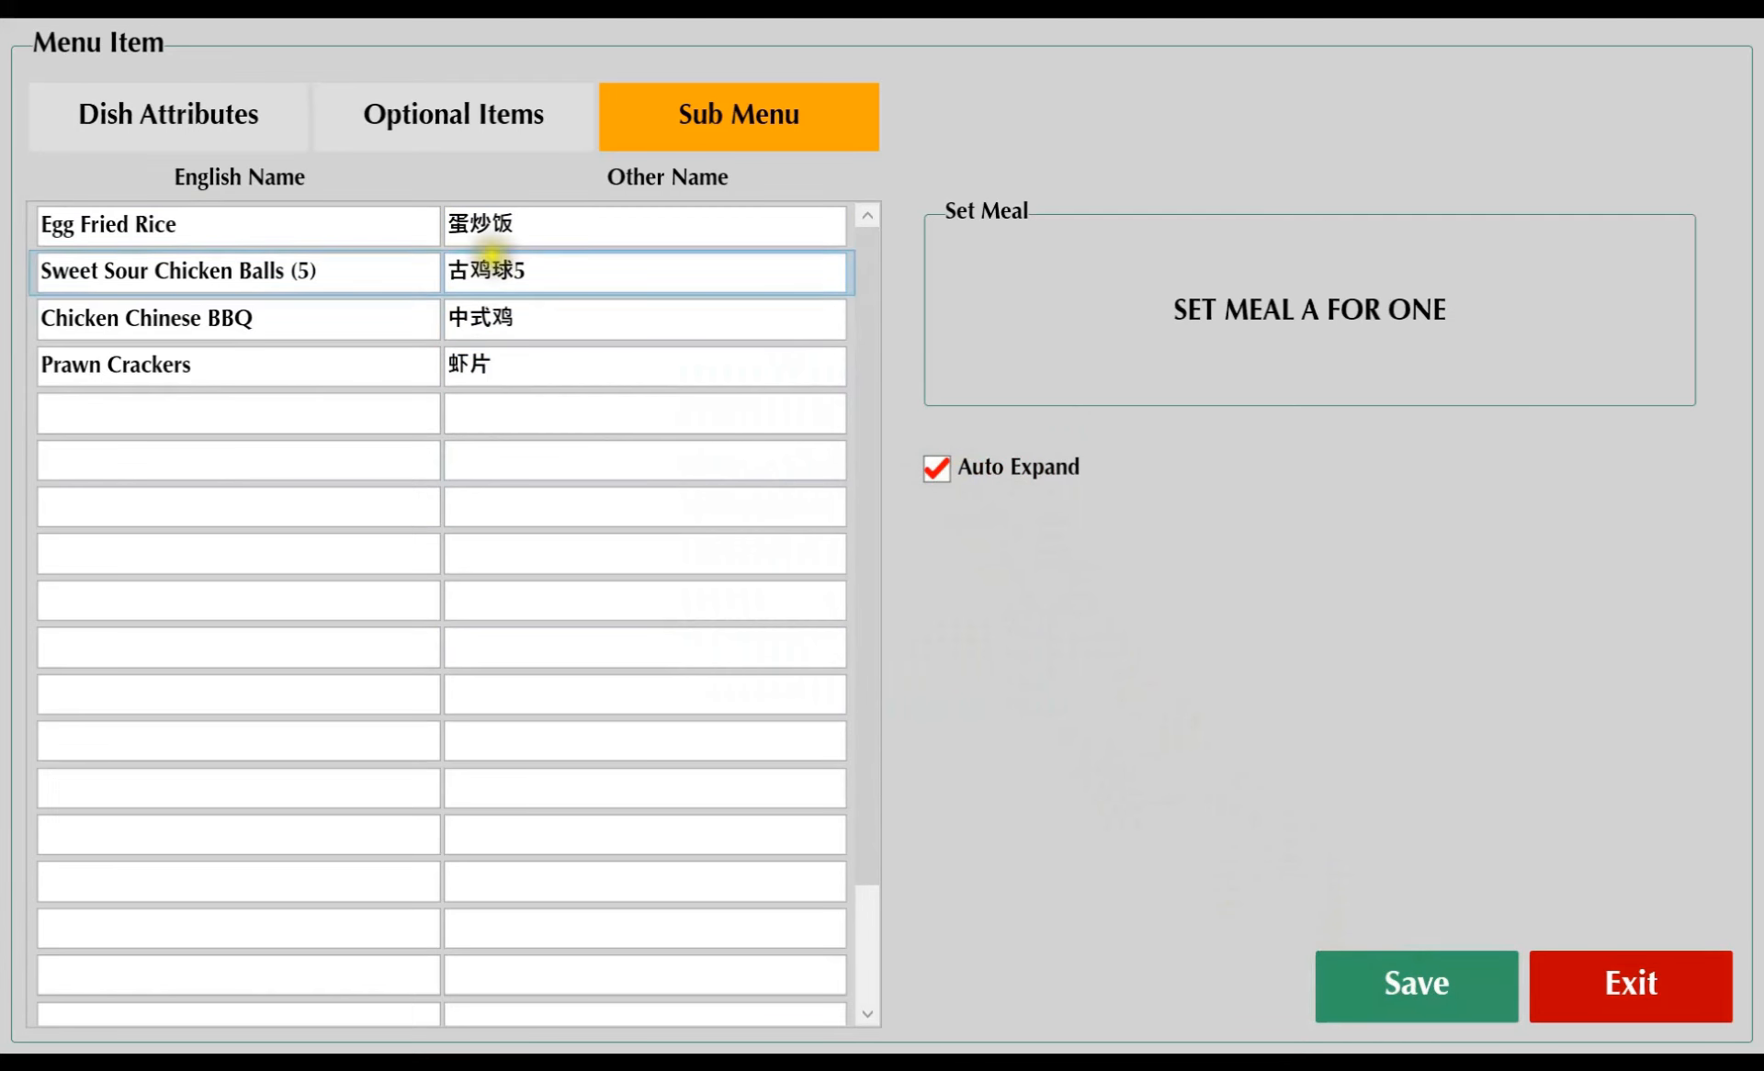
# - Review the names and additional prices of the optional items for SET MEAL A FOR ONE
pyautogui.click(207, 118)
pyautogui.click(507, 113)
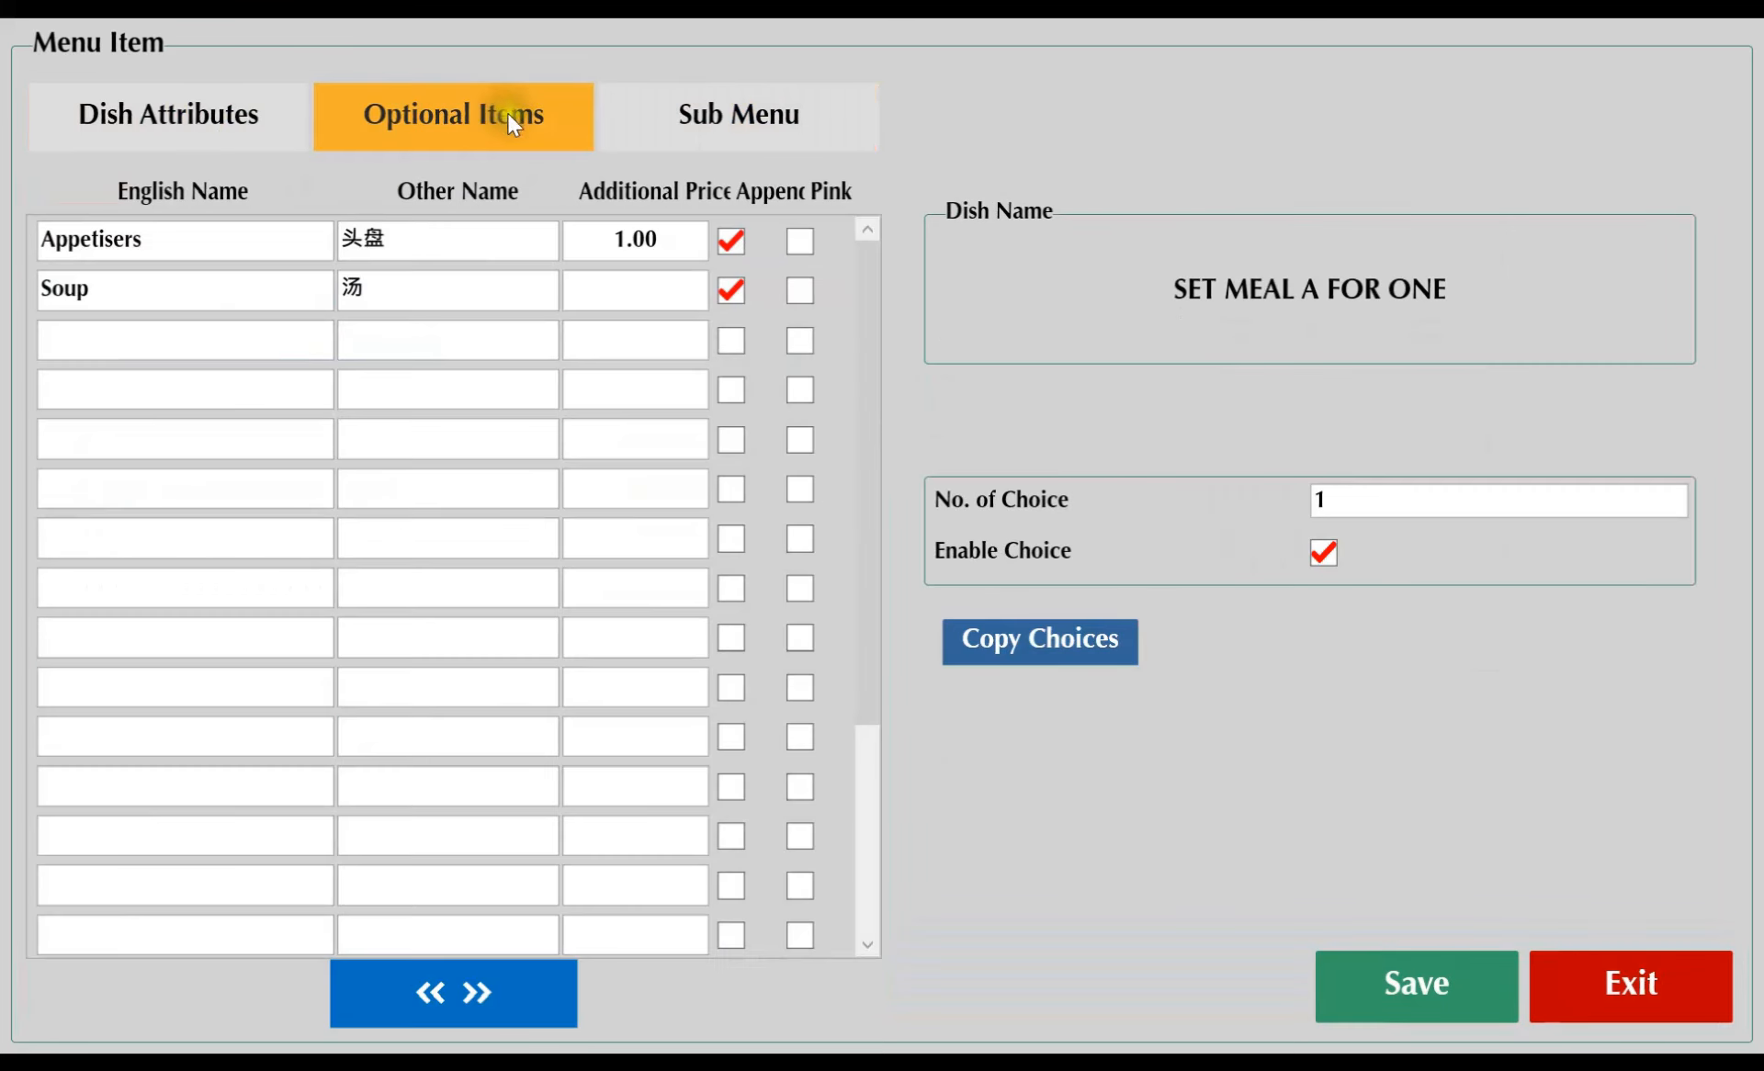
pyautogui.click(354, 288)
pyautogui.click(409, 236)
pyautogui.click(476, 270)
pyautogui.click(630, 237)
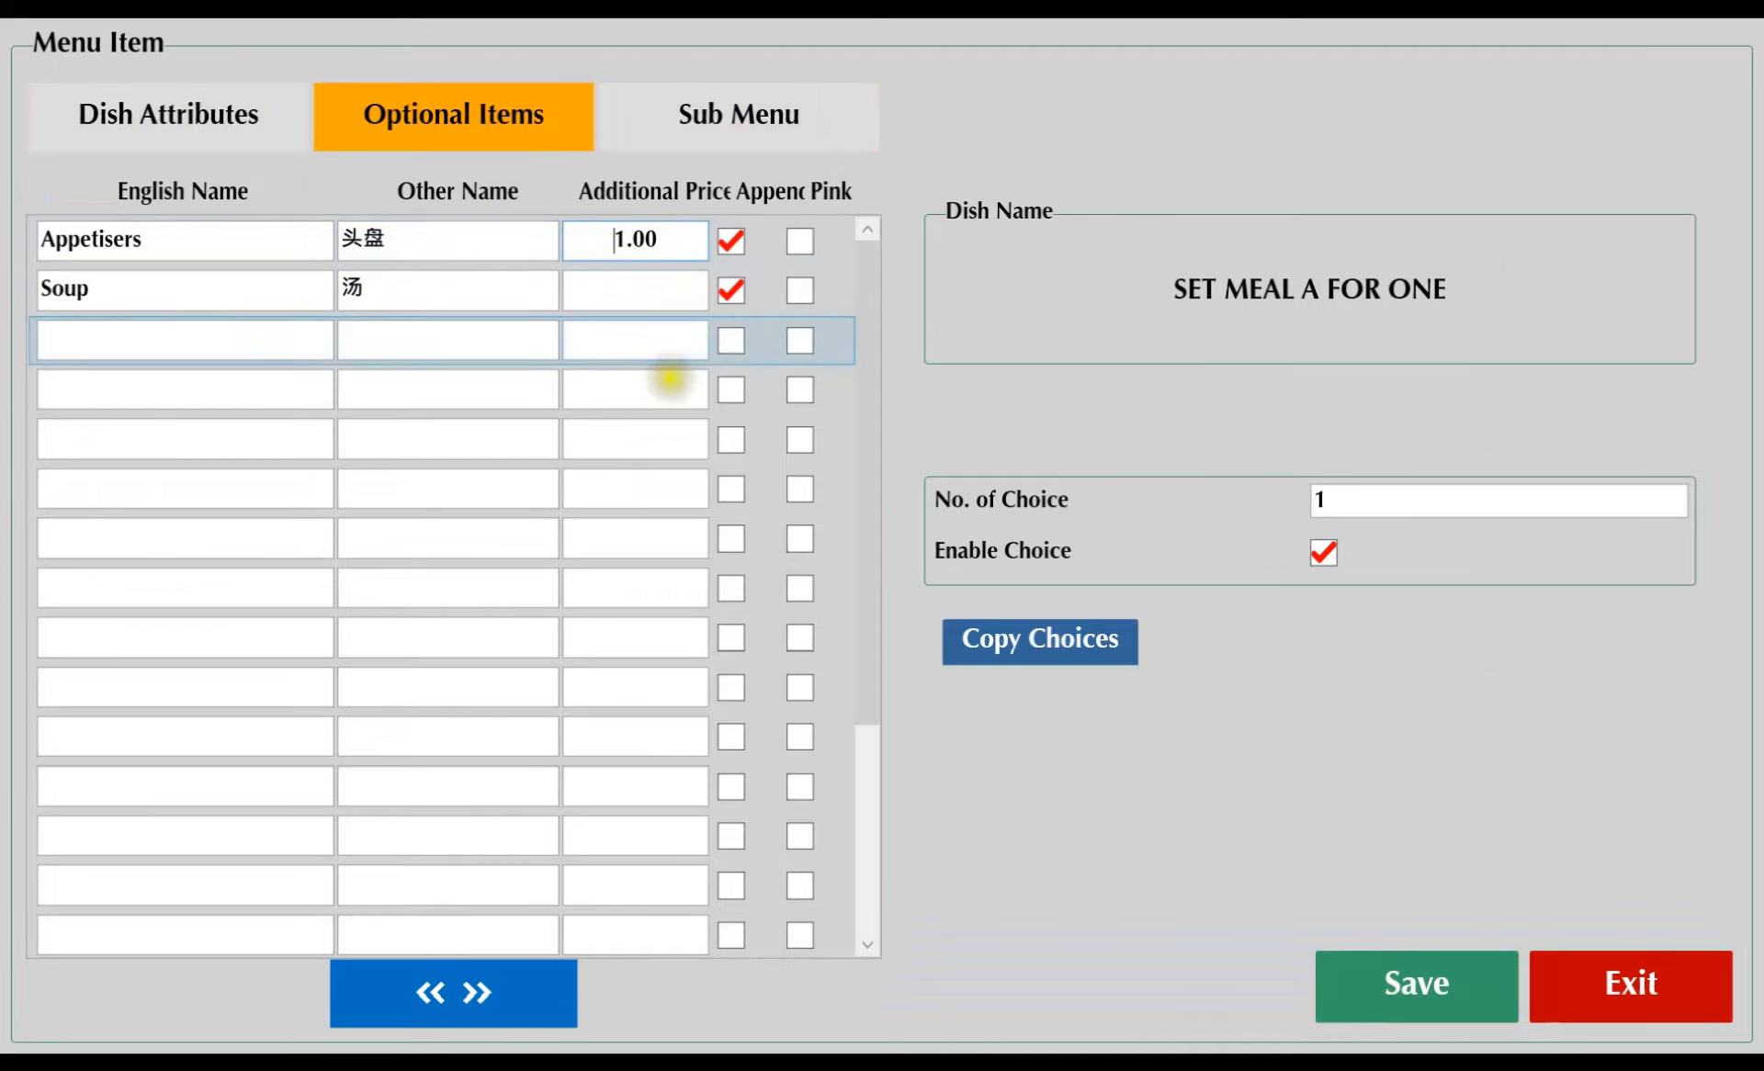
# - Turn the Append setting off and back on for the set meal's choices, and check the number of choices
pyautogui.click(732, 242)
pyautogui.click(732, 242)
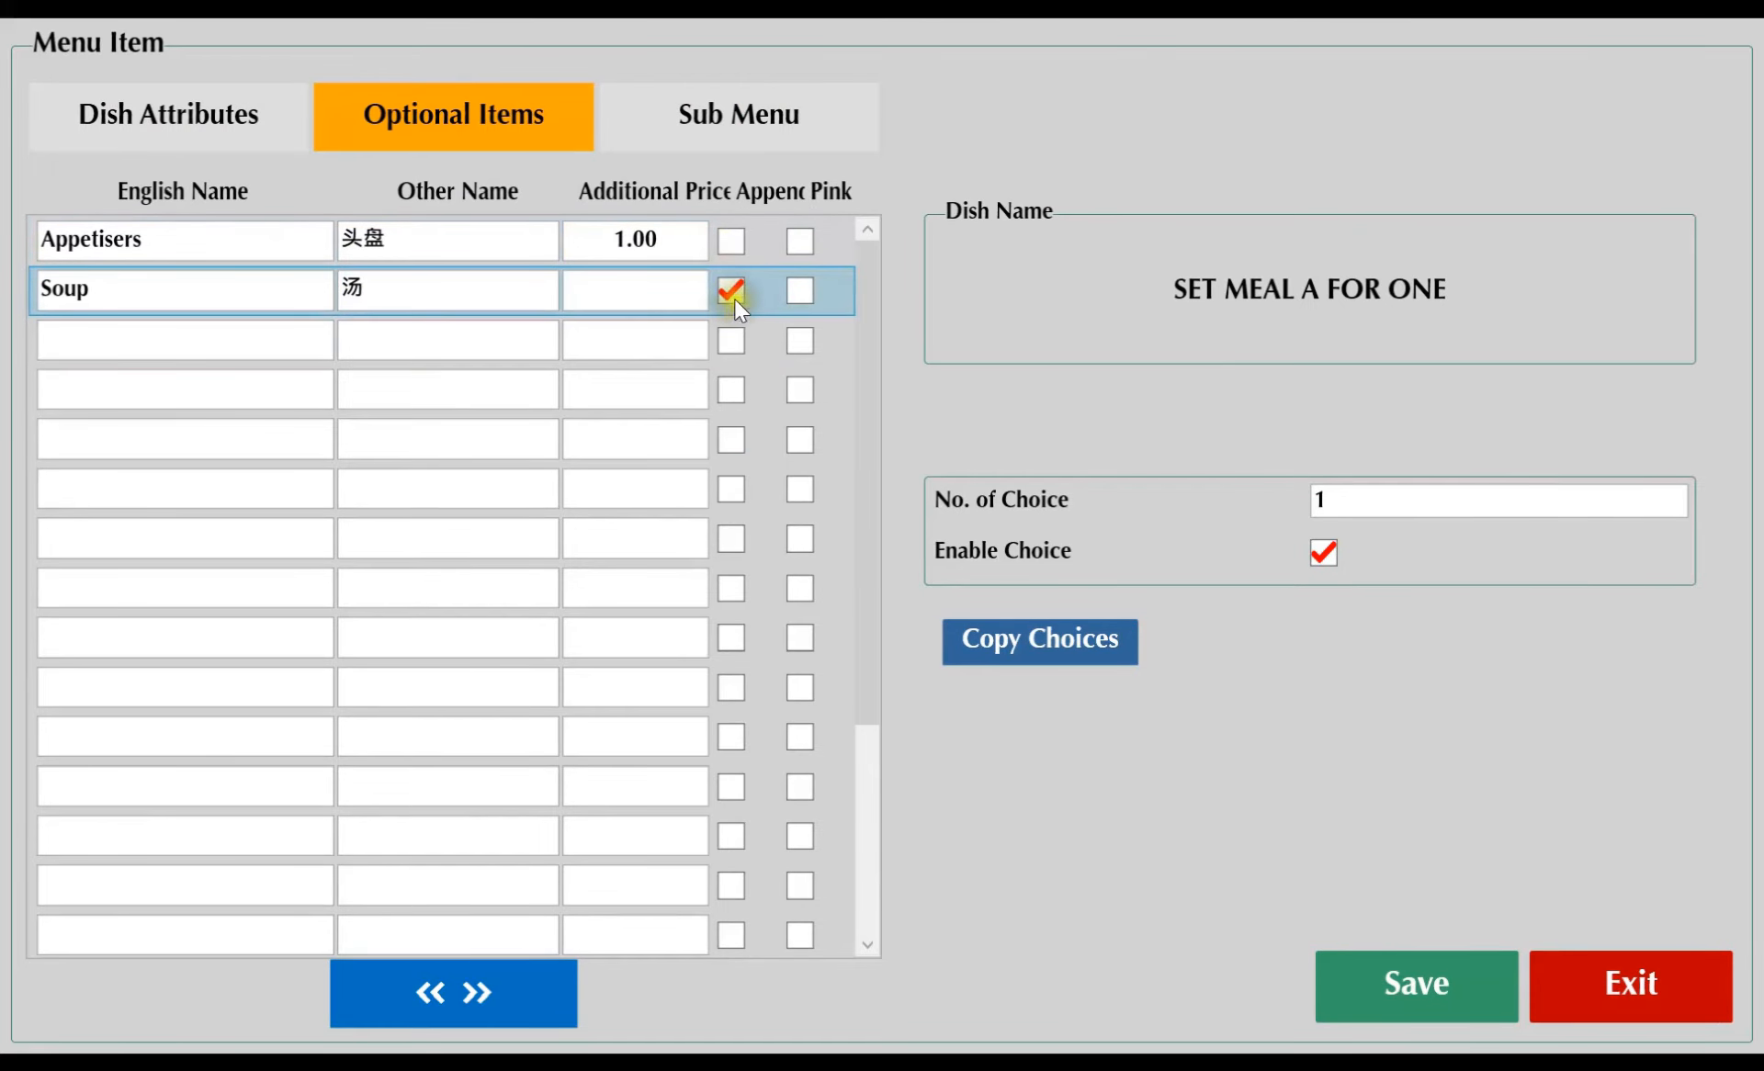
pyautogui.click(731, 291)
pyautogui.click(732, 241)
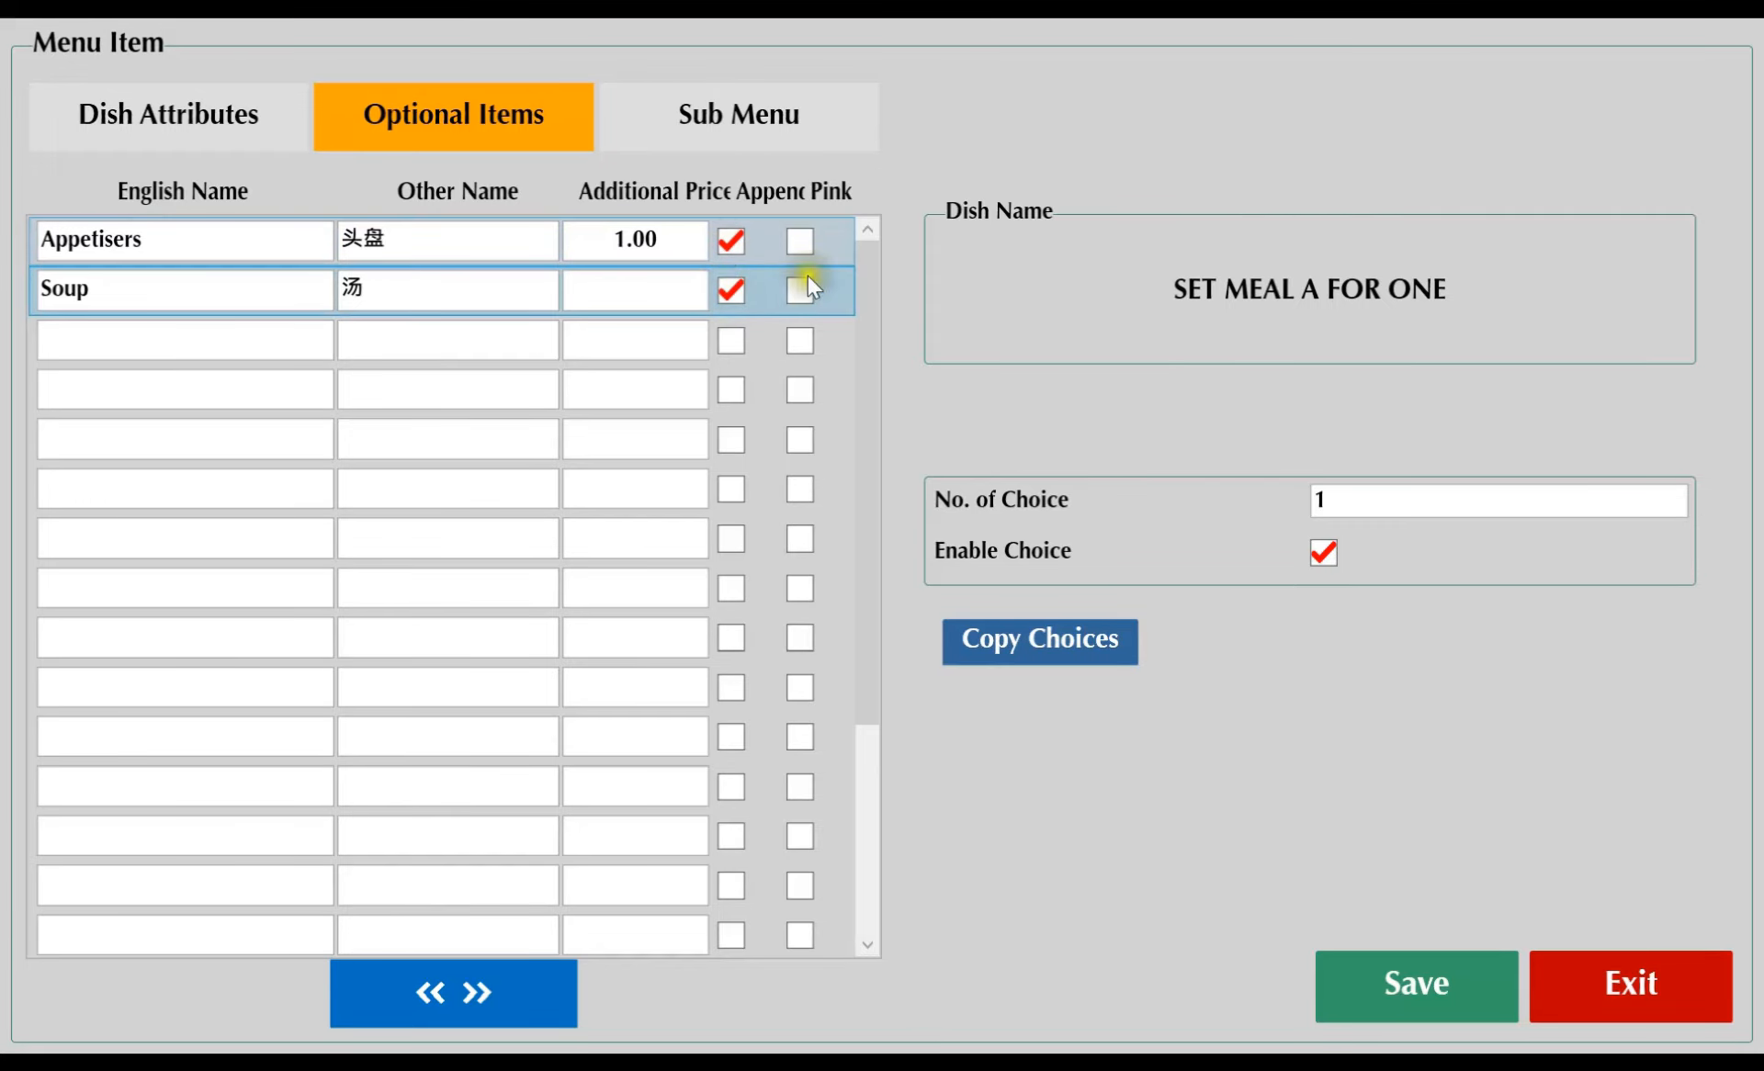
pyautogui.click(1375, 499)
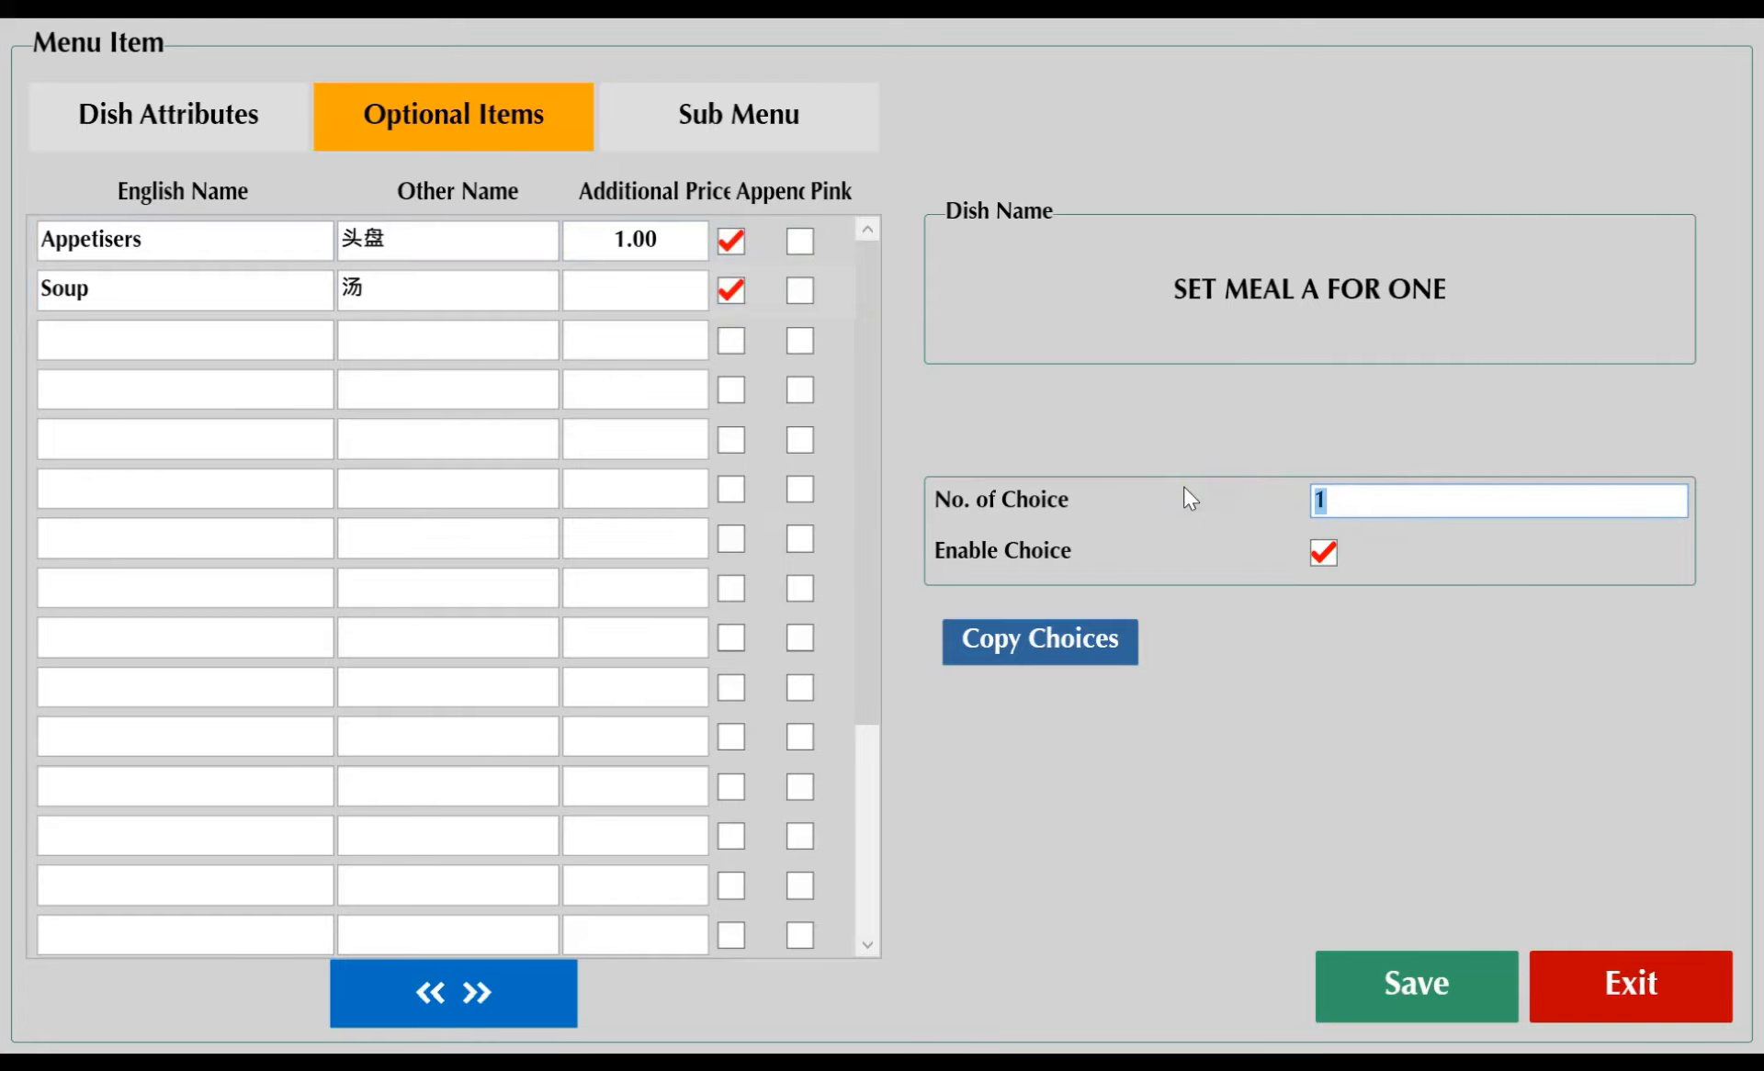
# - Examine the optional items and the sub menu of the Pick your own Meal dish
pyautogui.click(758, 125)
pyautogui.click(250, 147)
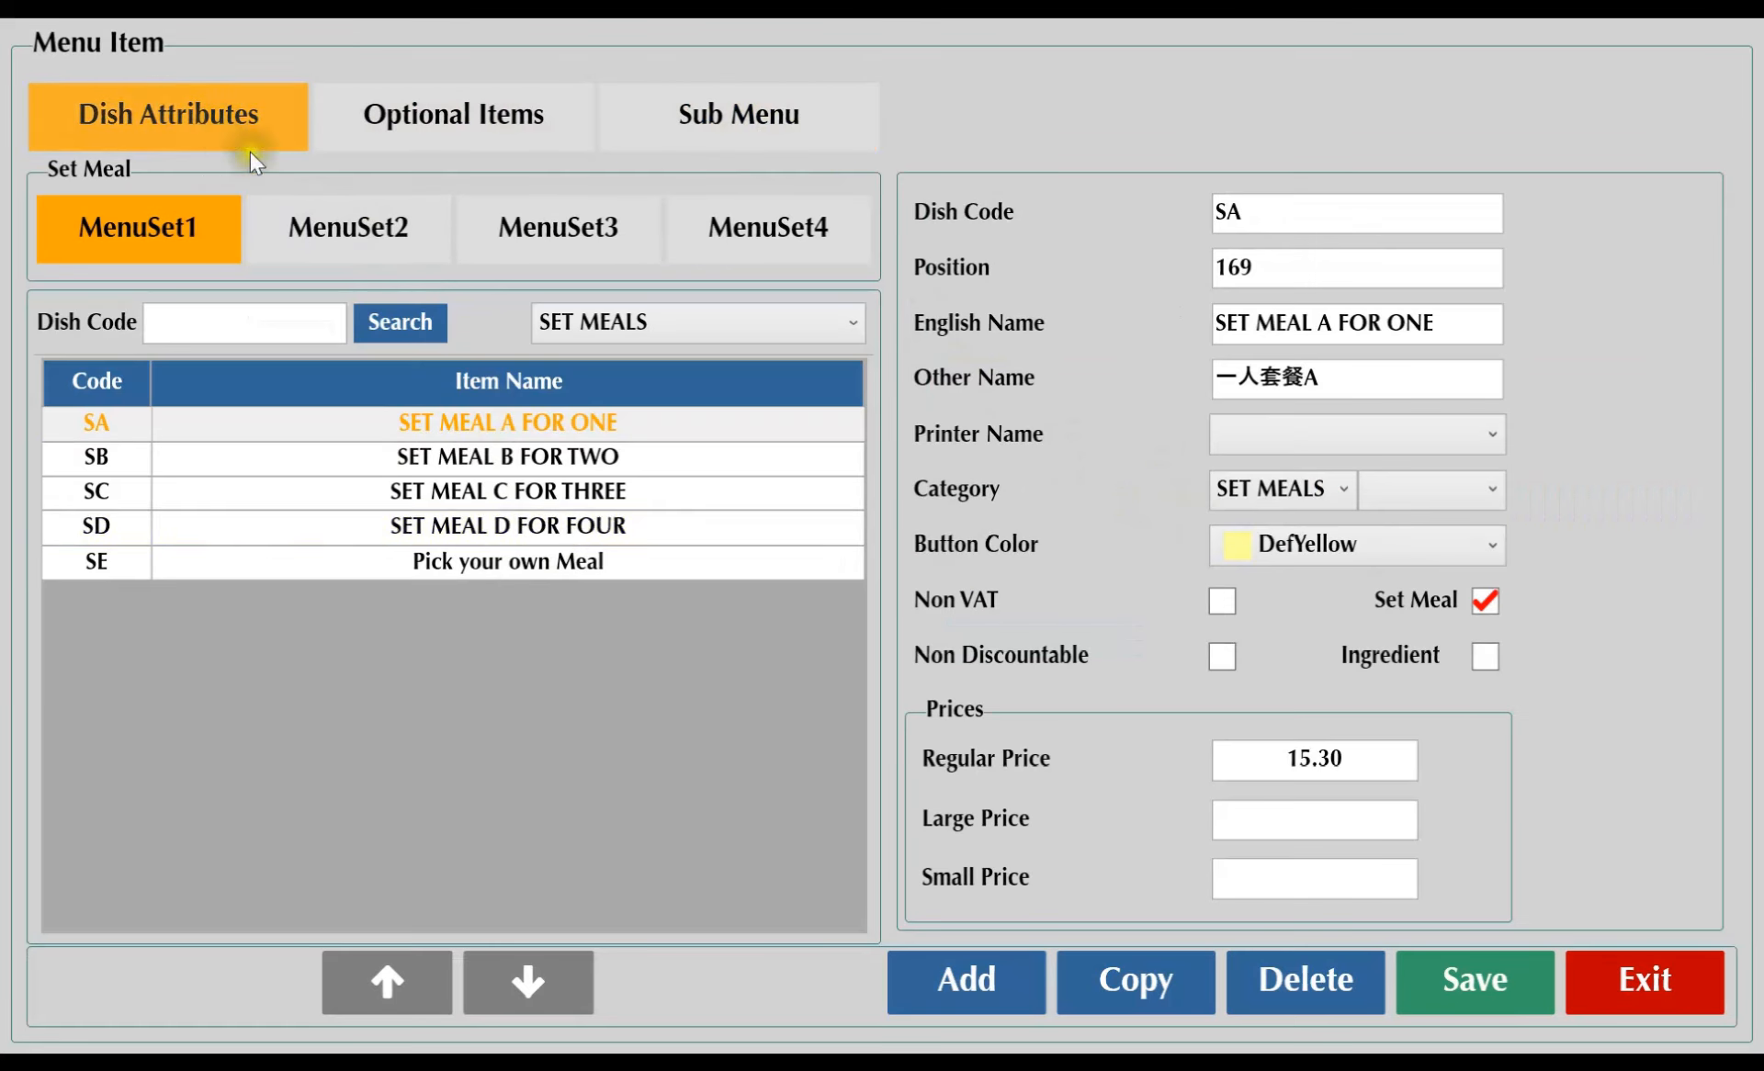
pyautogui.click(564, 560)
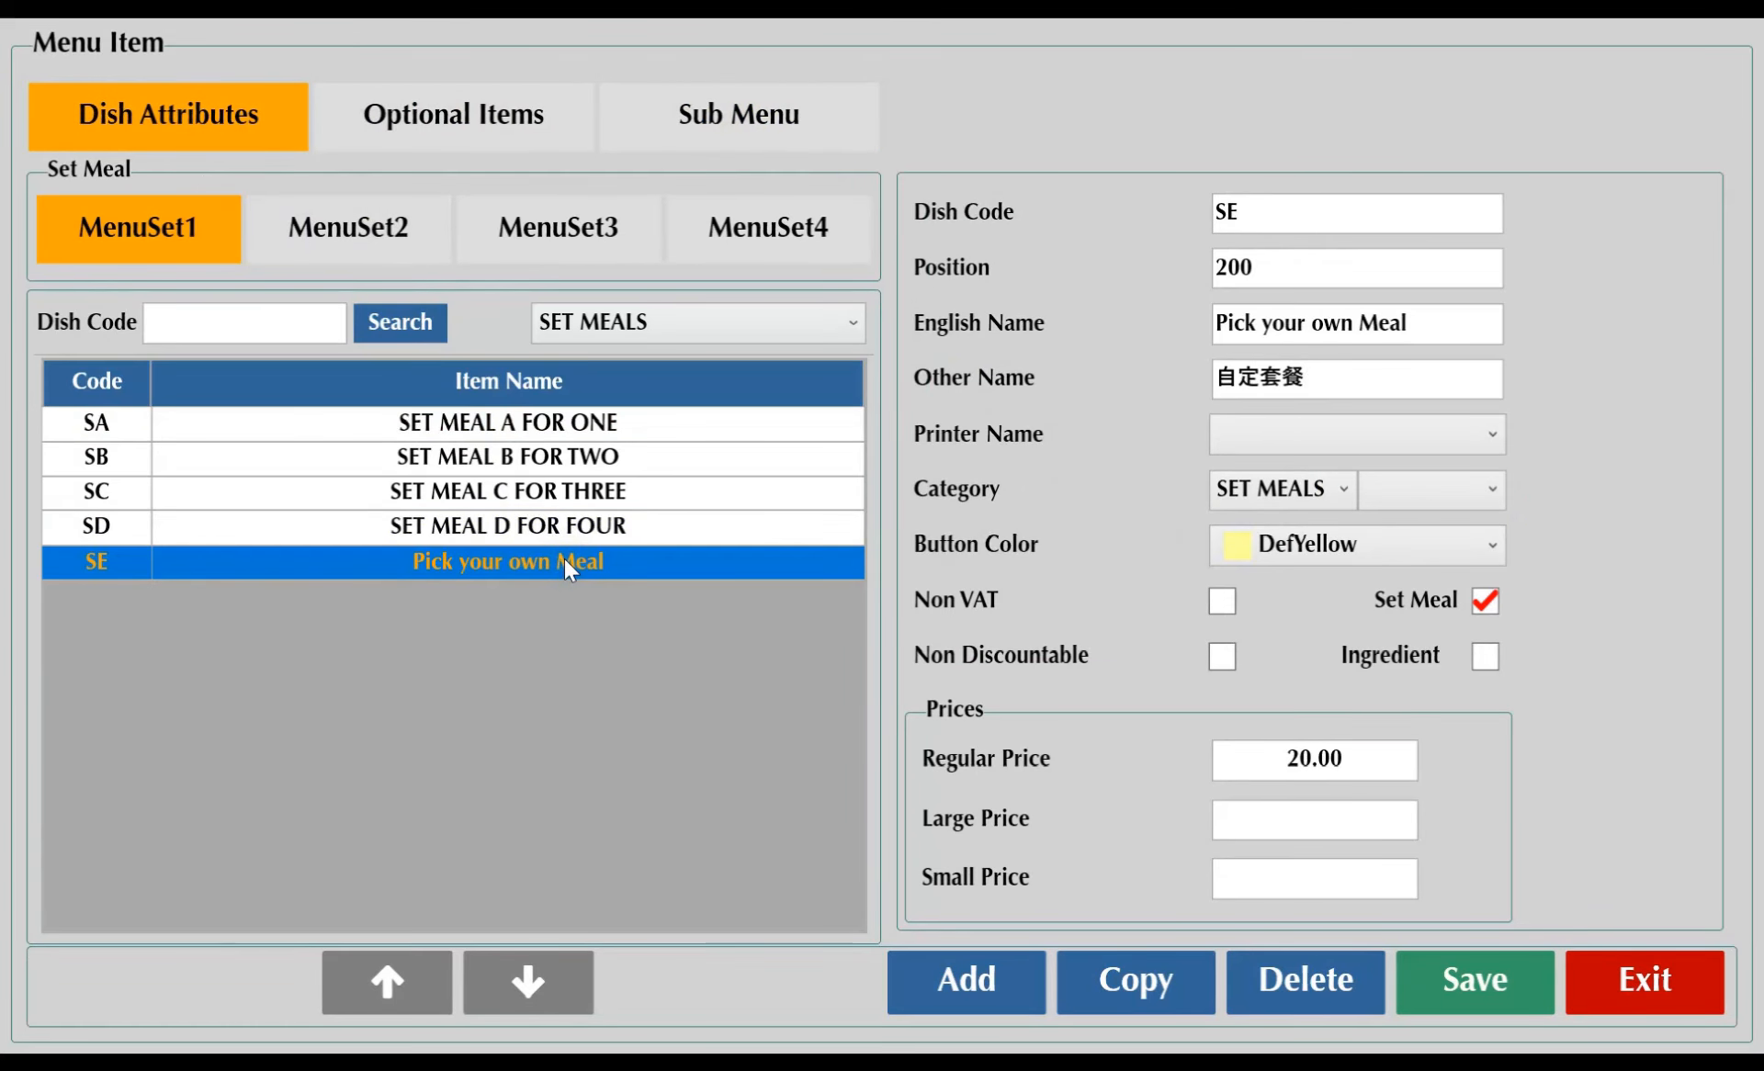
pyautogui.click(413, 116)
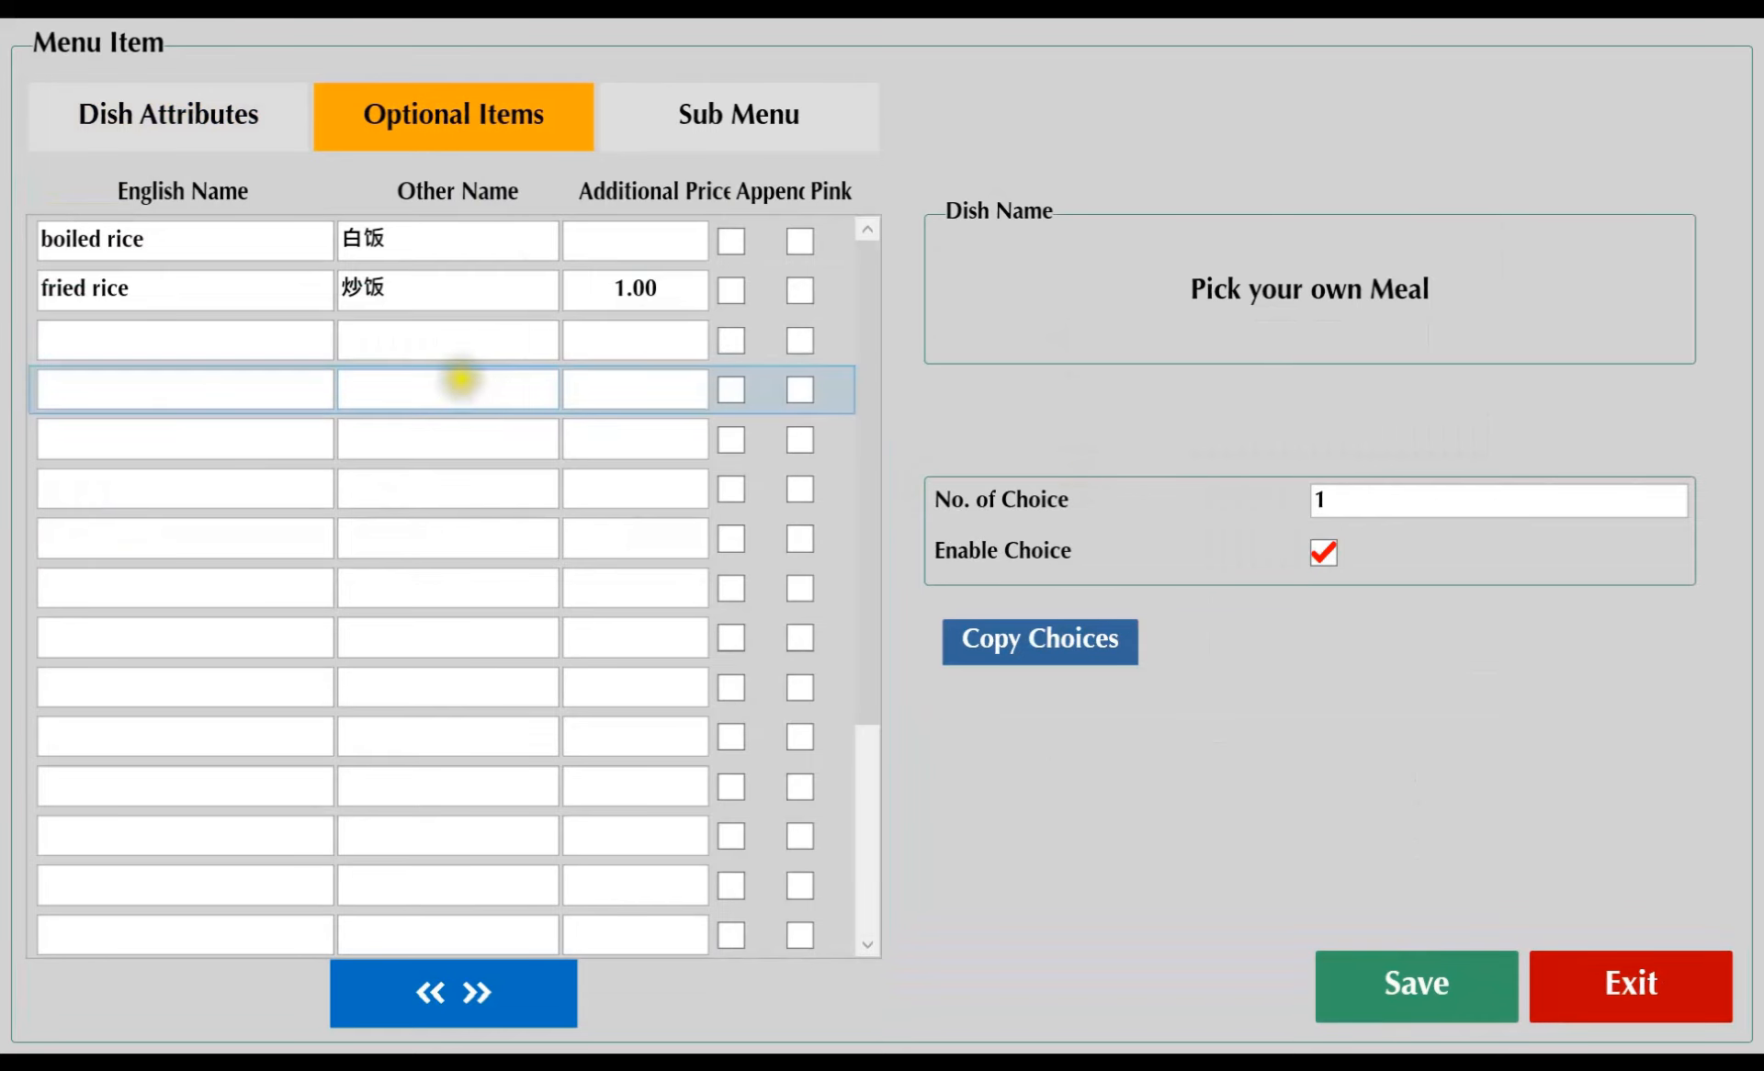
pyautogui.moveTo(155, 239); pyautogui.dragTo(79, 241)
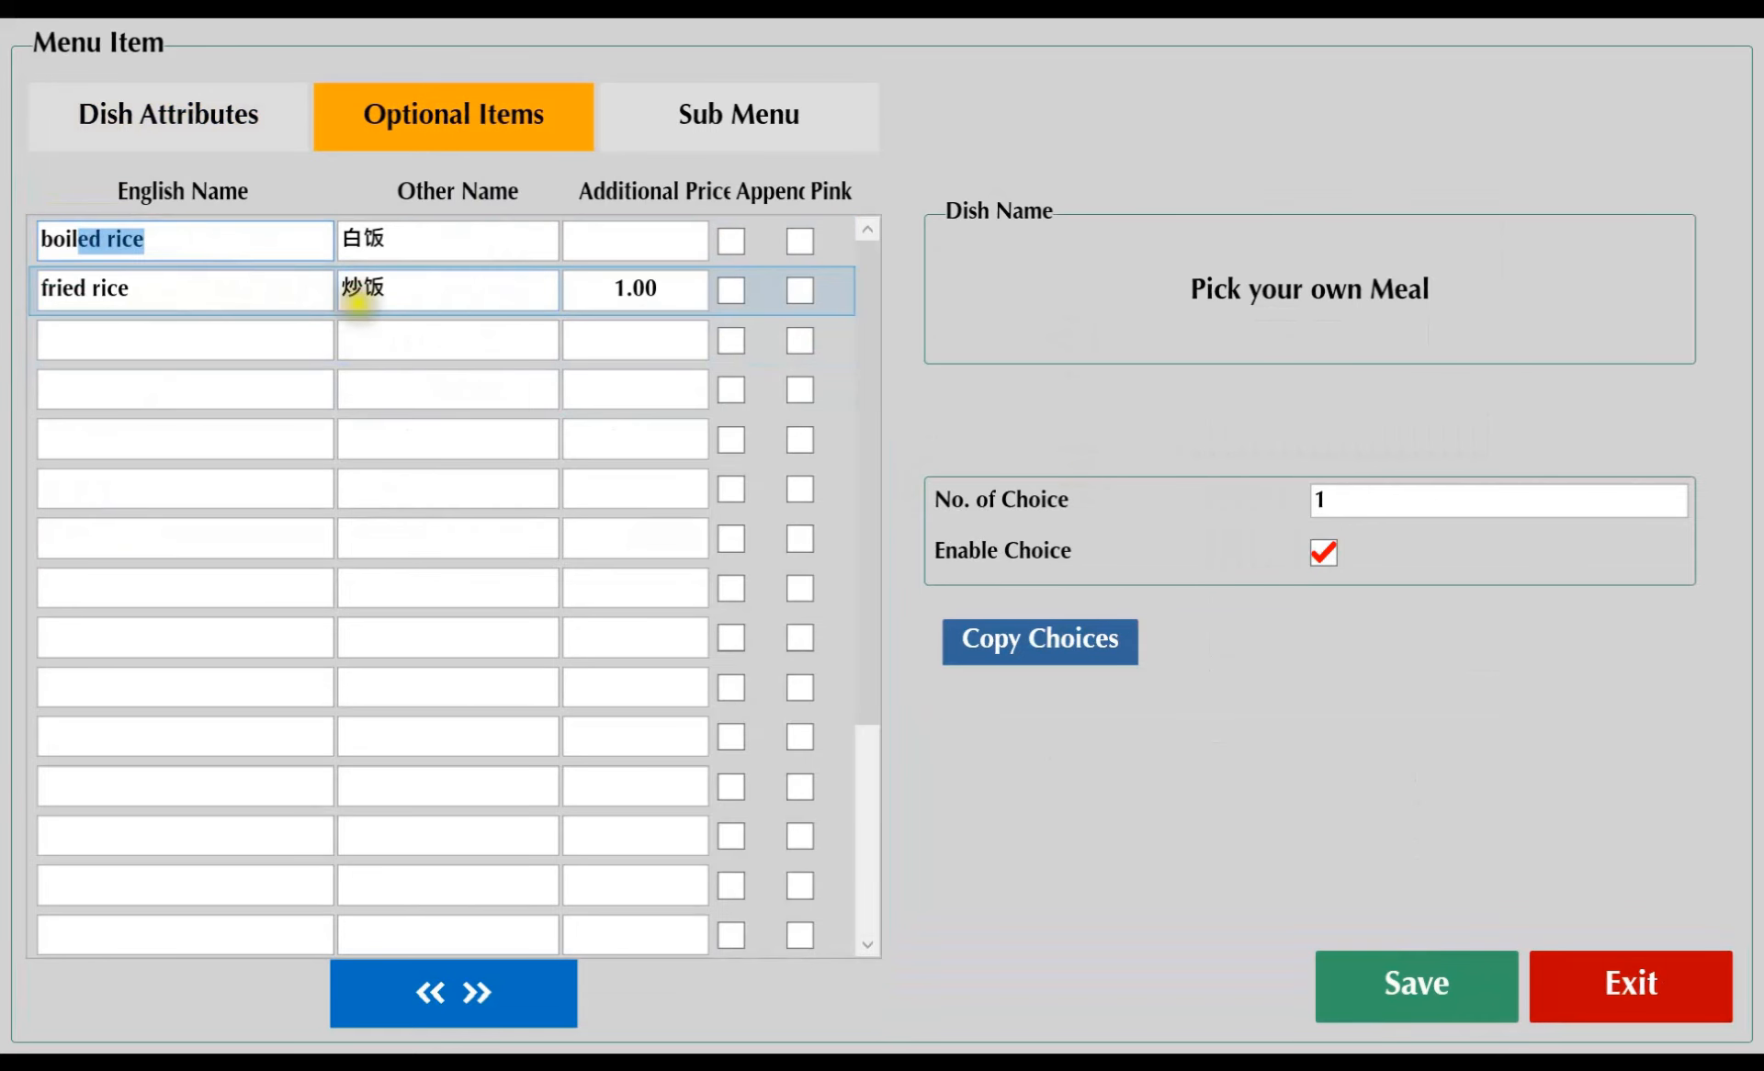
pyautogui.click(362, 288)
pyautogui.click(648, 289)
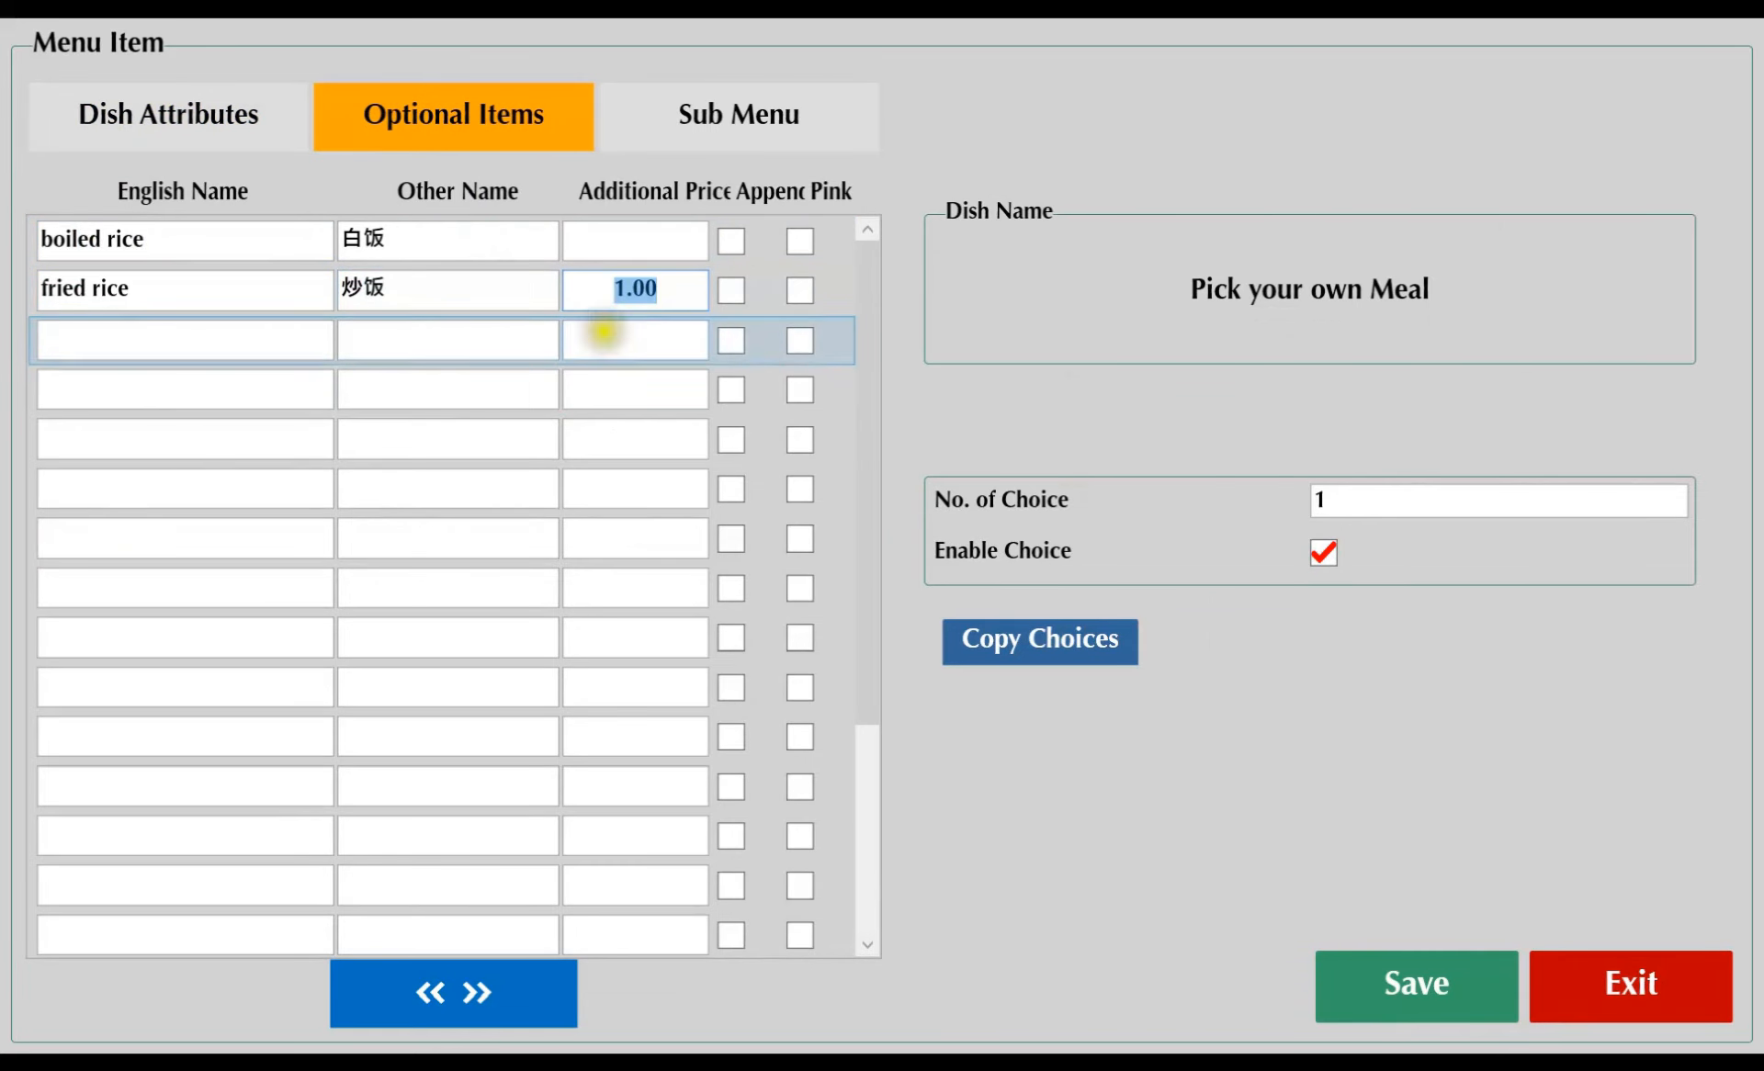
pyautogui.click(709, 119)
pyautogui.click(205, 234)
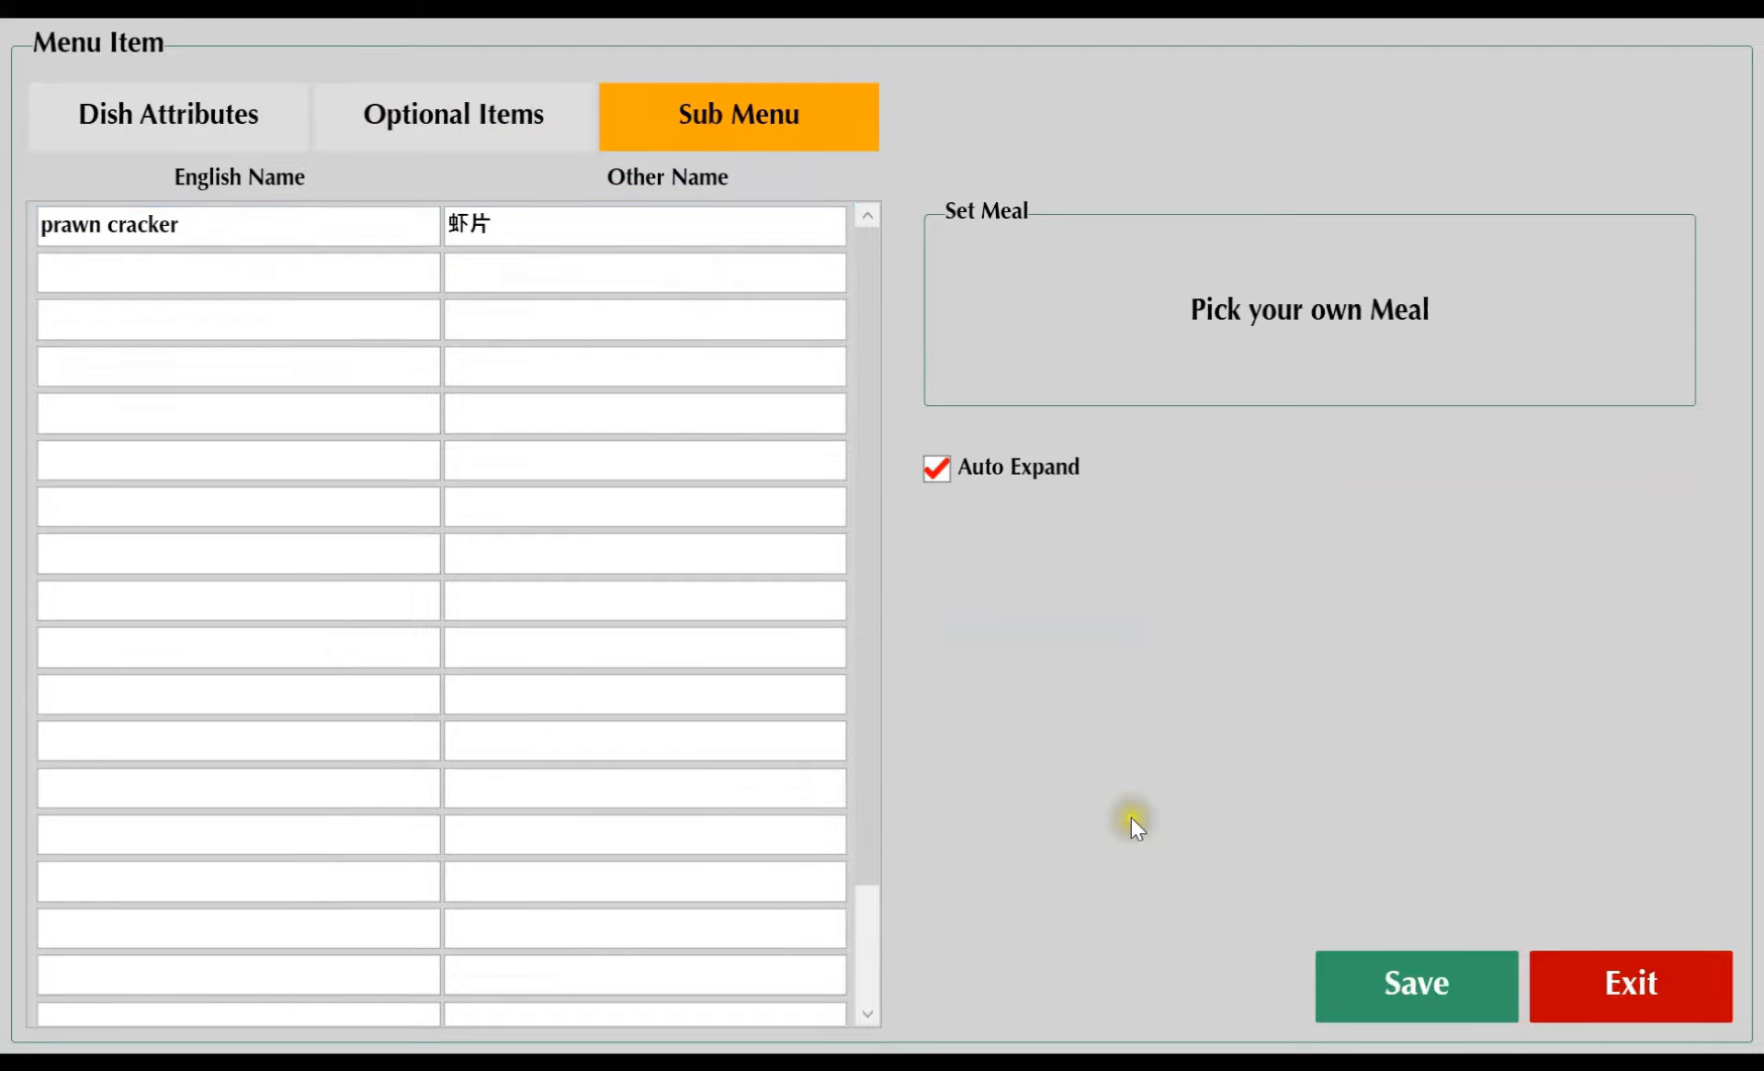
# - Leave the menu setup, return to the set meals on the order screen, and cancel the current order
pyautogui.click(1656, 994)
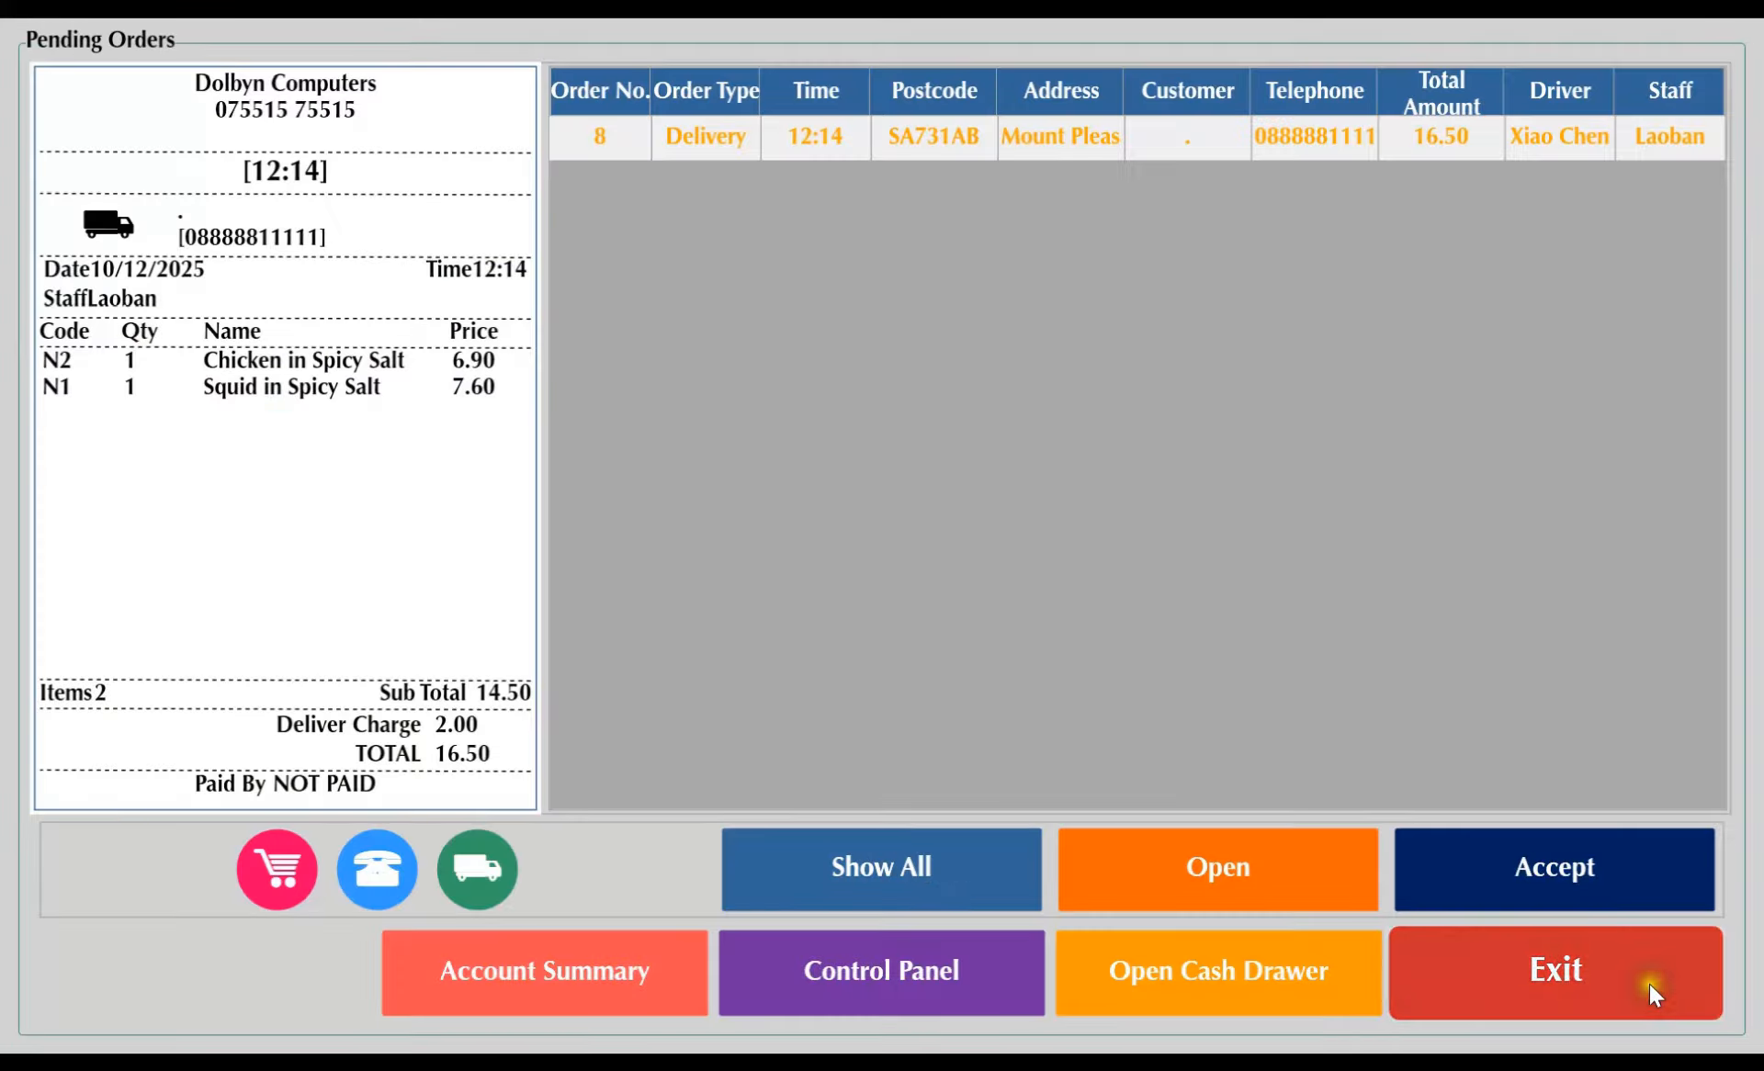
pyautogui.click(1650, 984)
pyautogui.click(1681, 625)
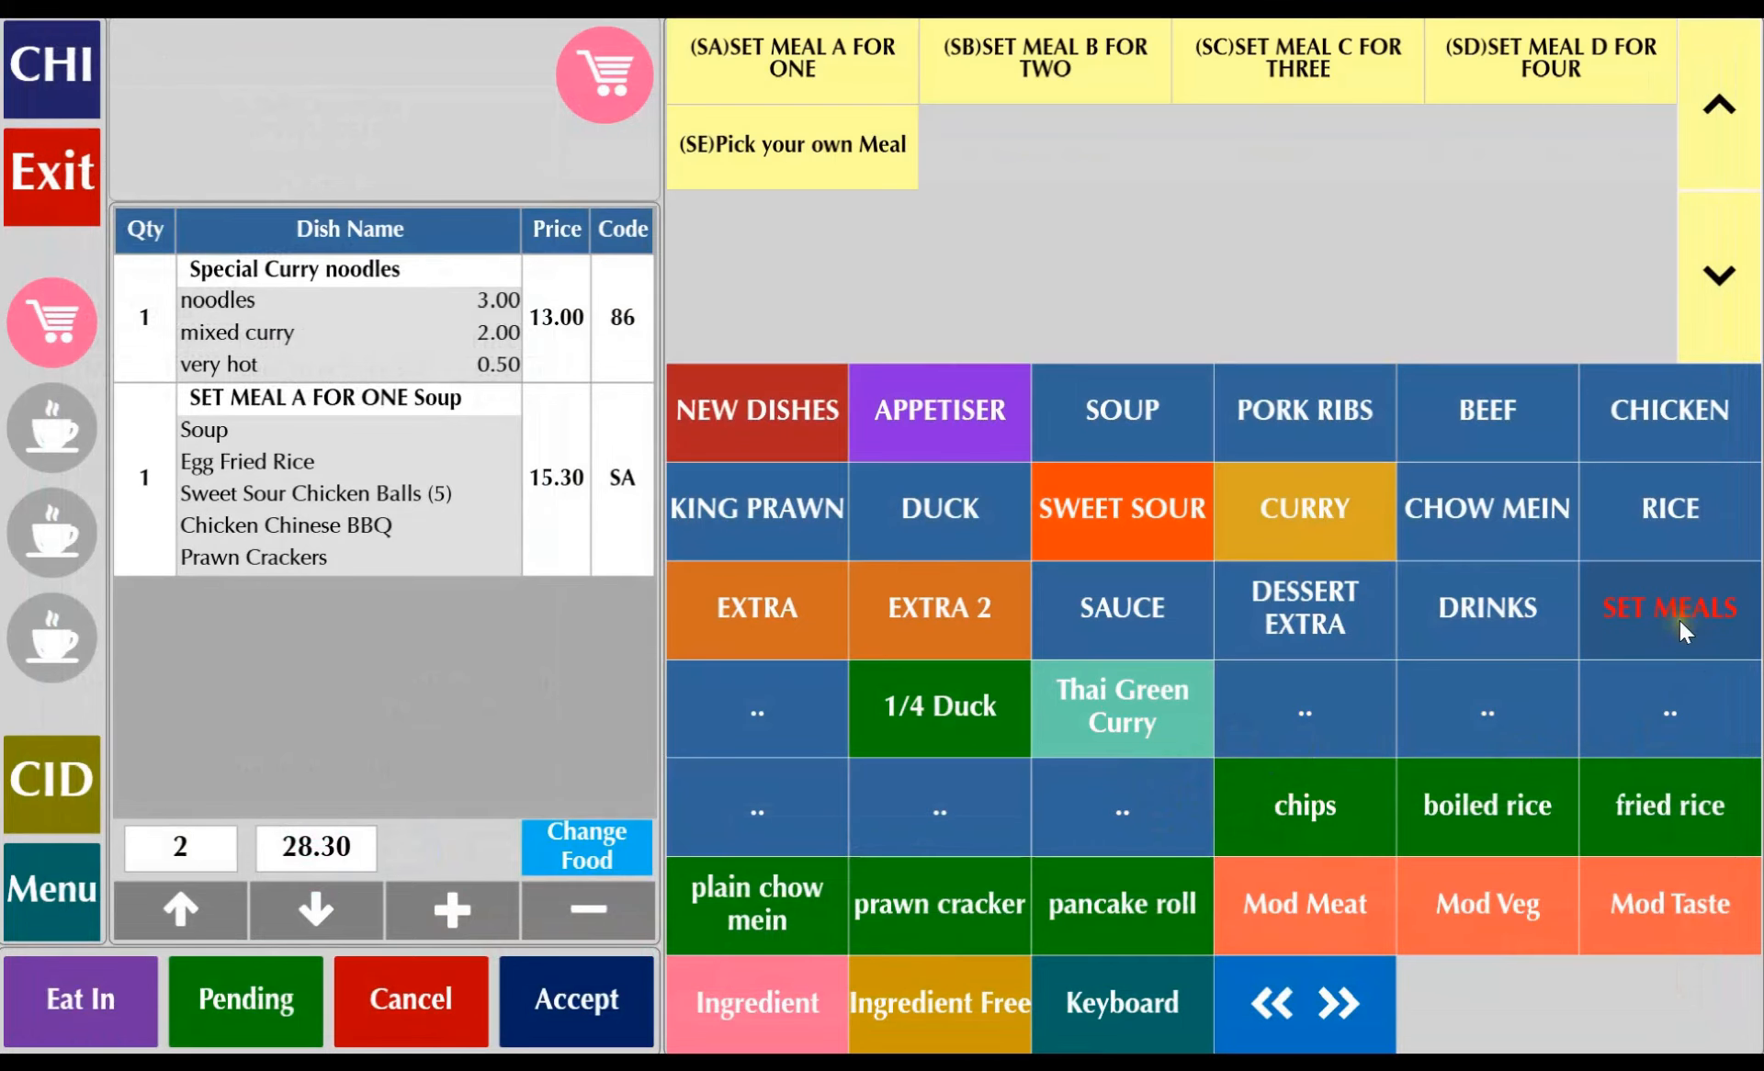
pyautogui.click(448, 996)
pyautogui.click(976, 675)
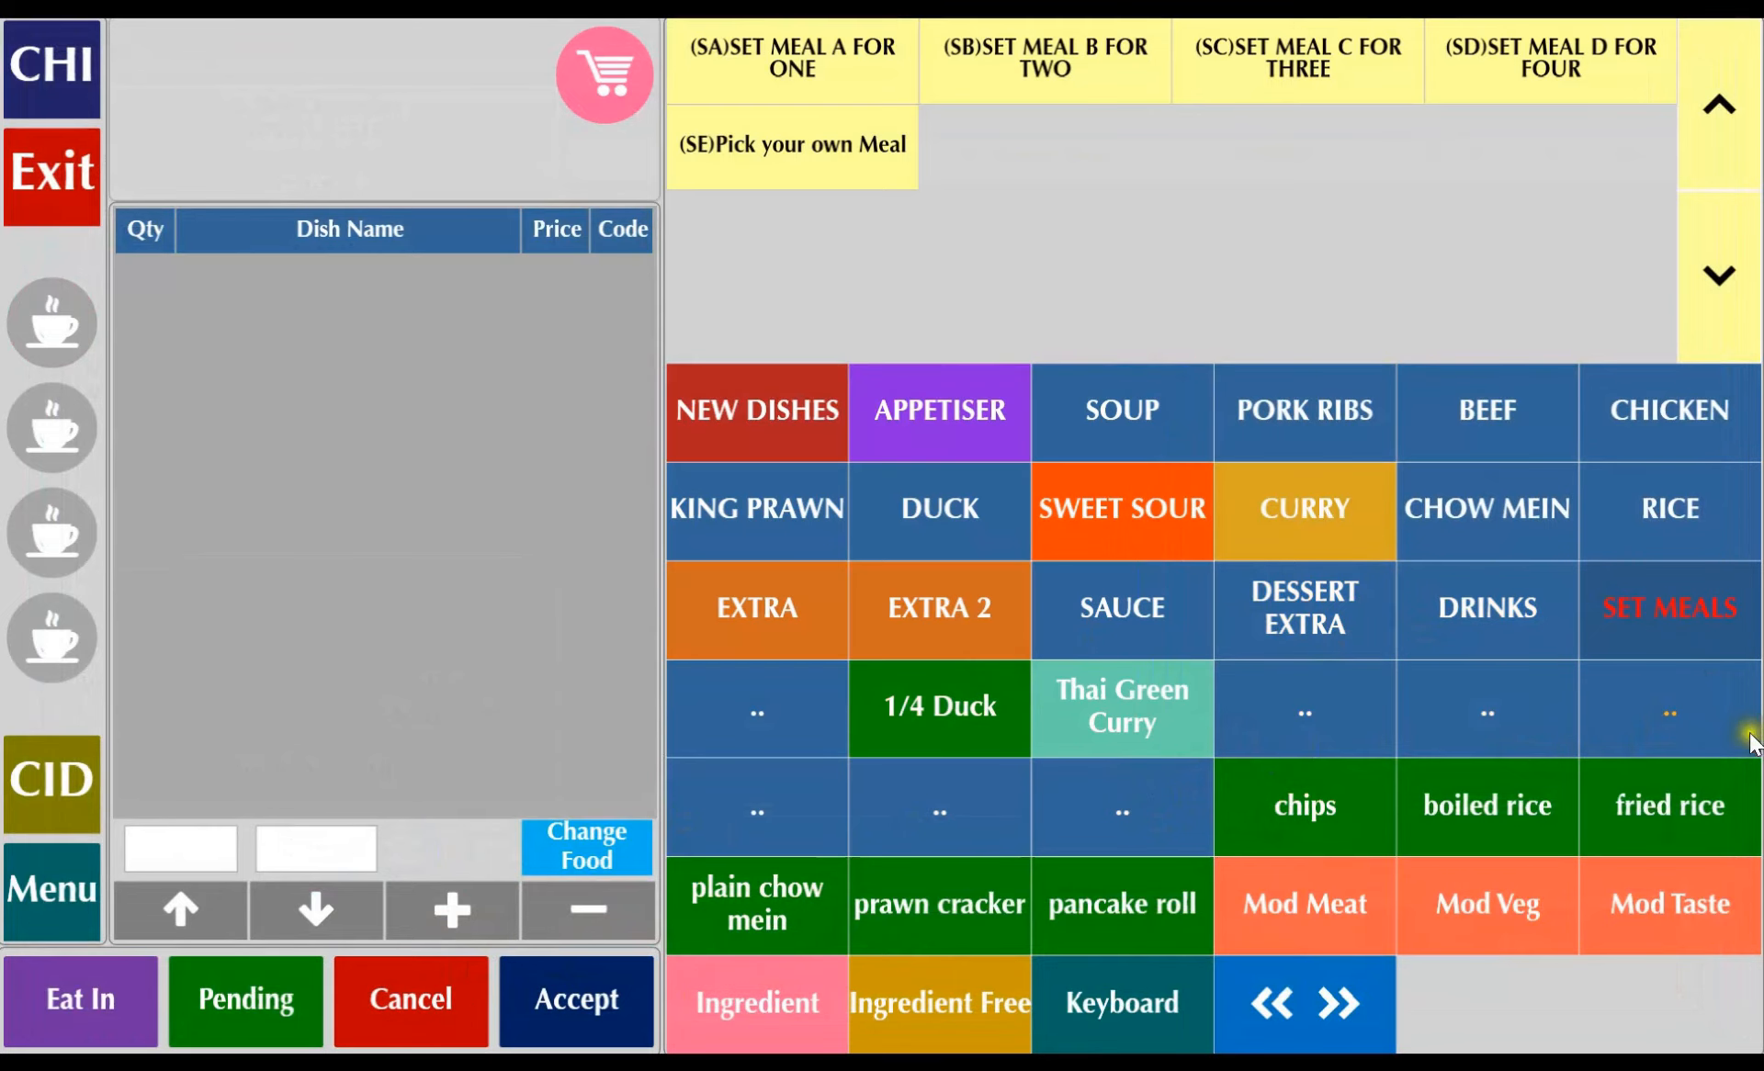
# - Add Pick your own Meal to the order with fried rice as its optional item
pyautogui.click(793, 162)
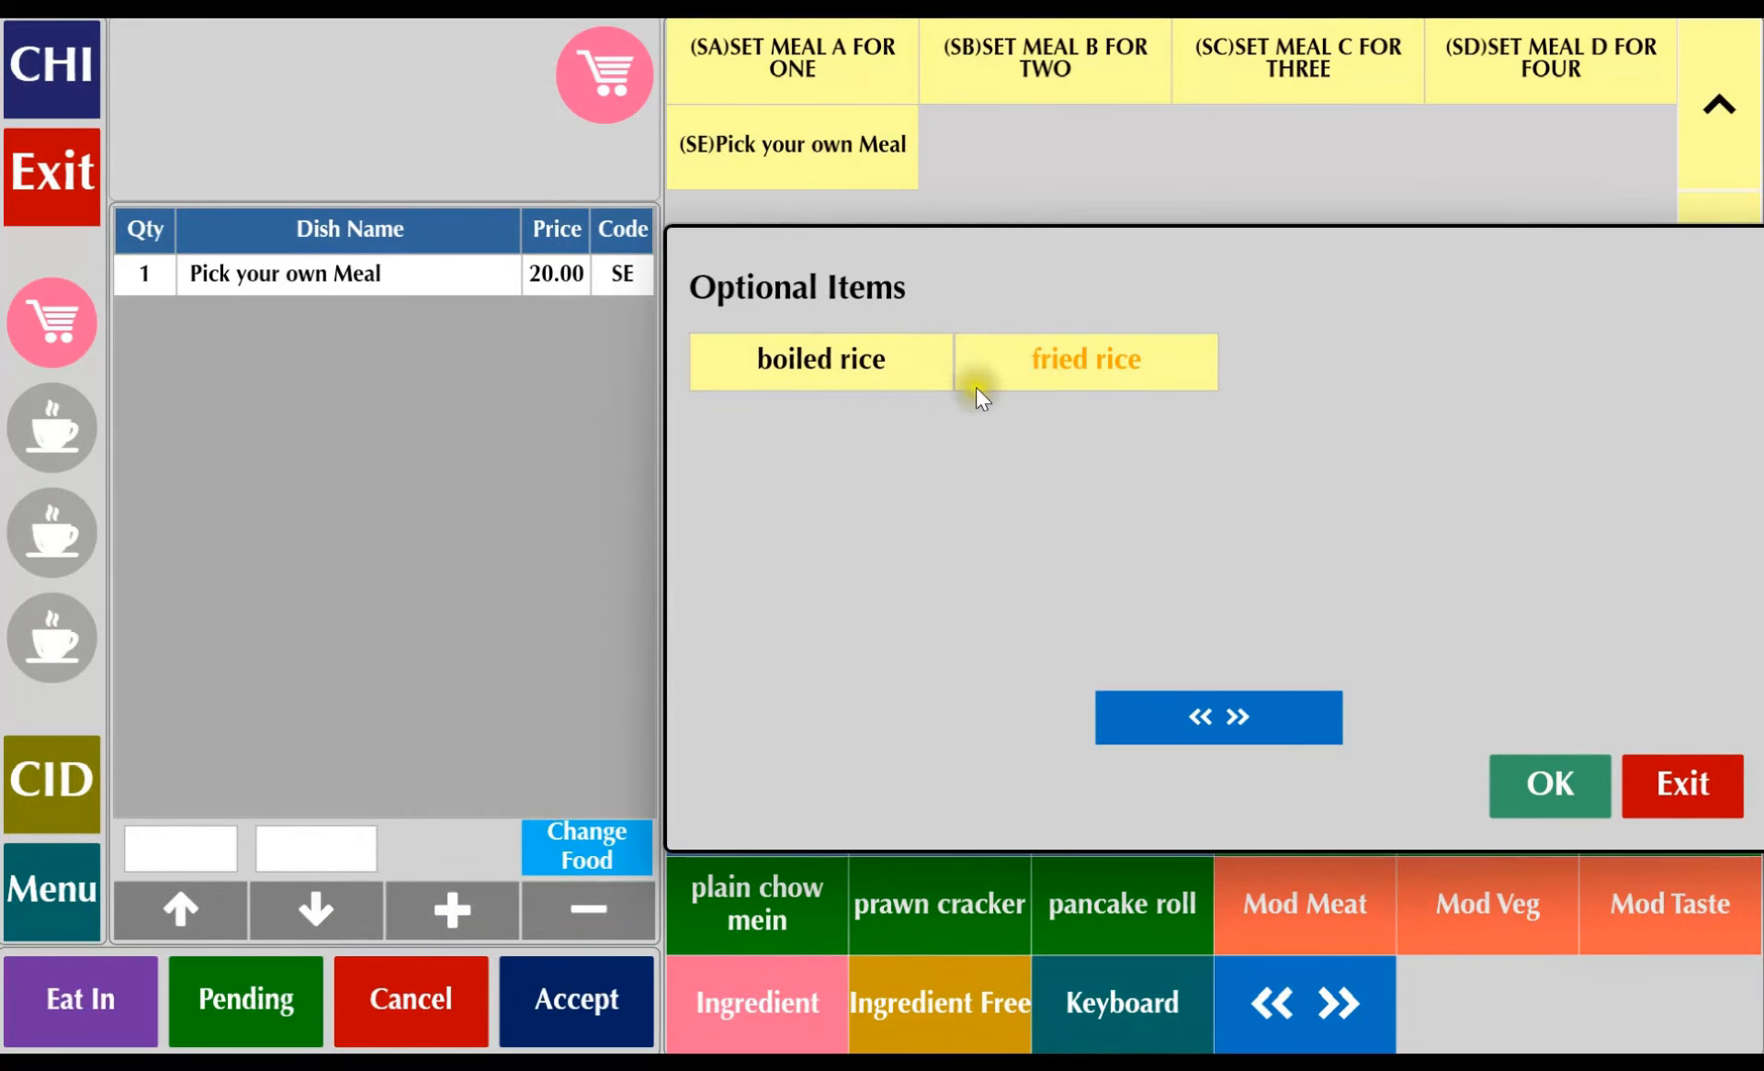
pyautogui.click(1022, 368)
pyautogui.click(269, 333)
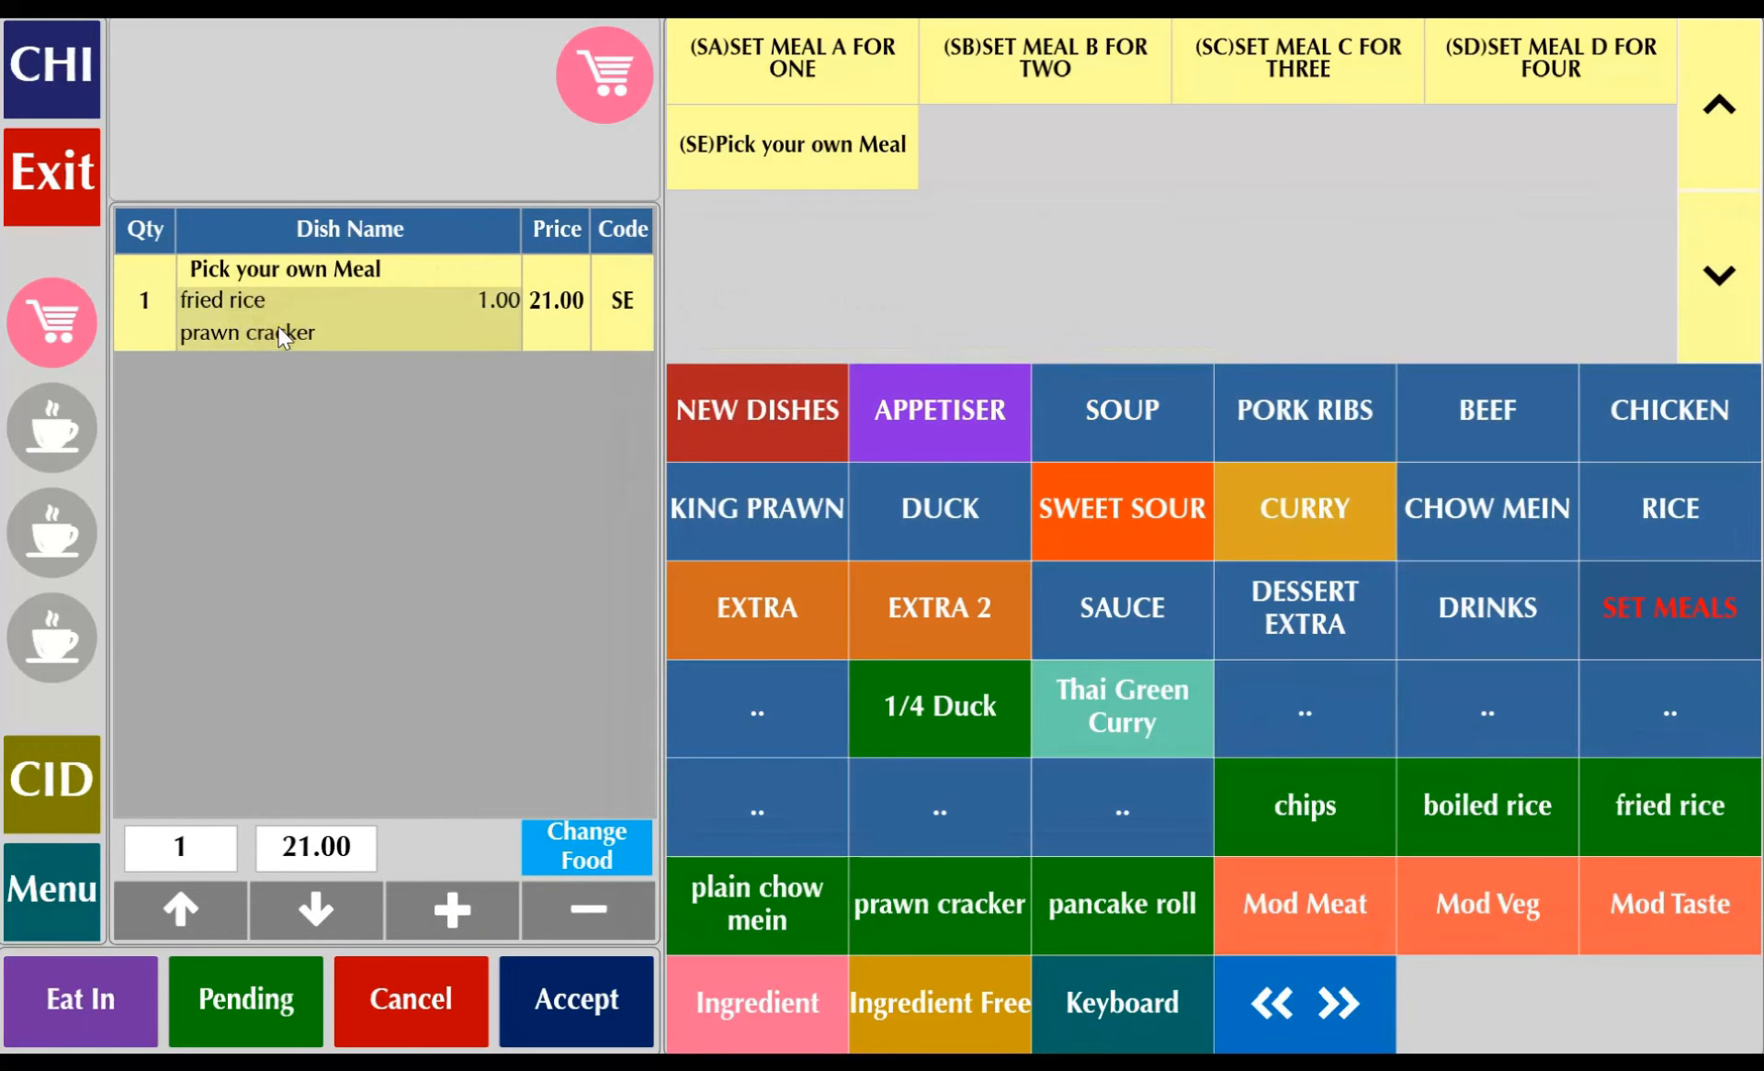
pyautogui.click(282, 338)
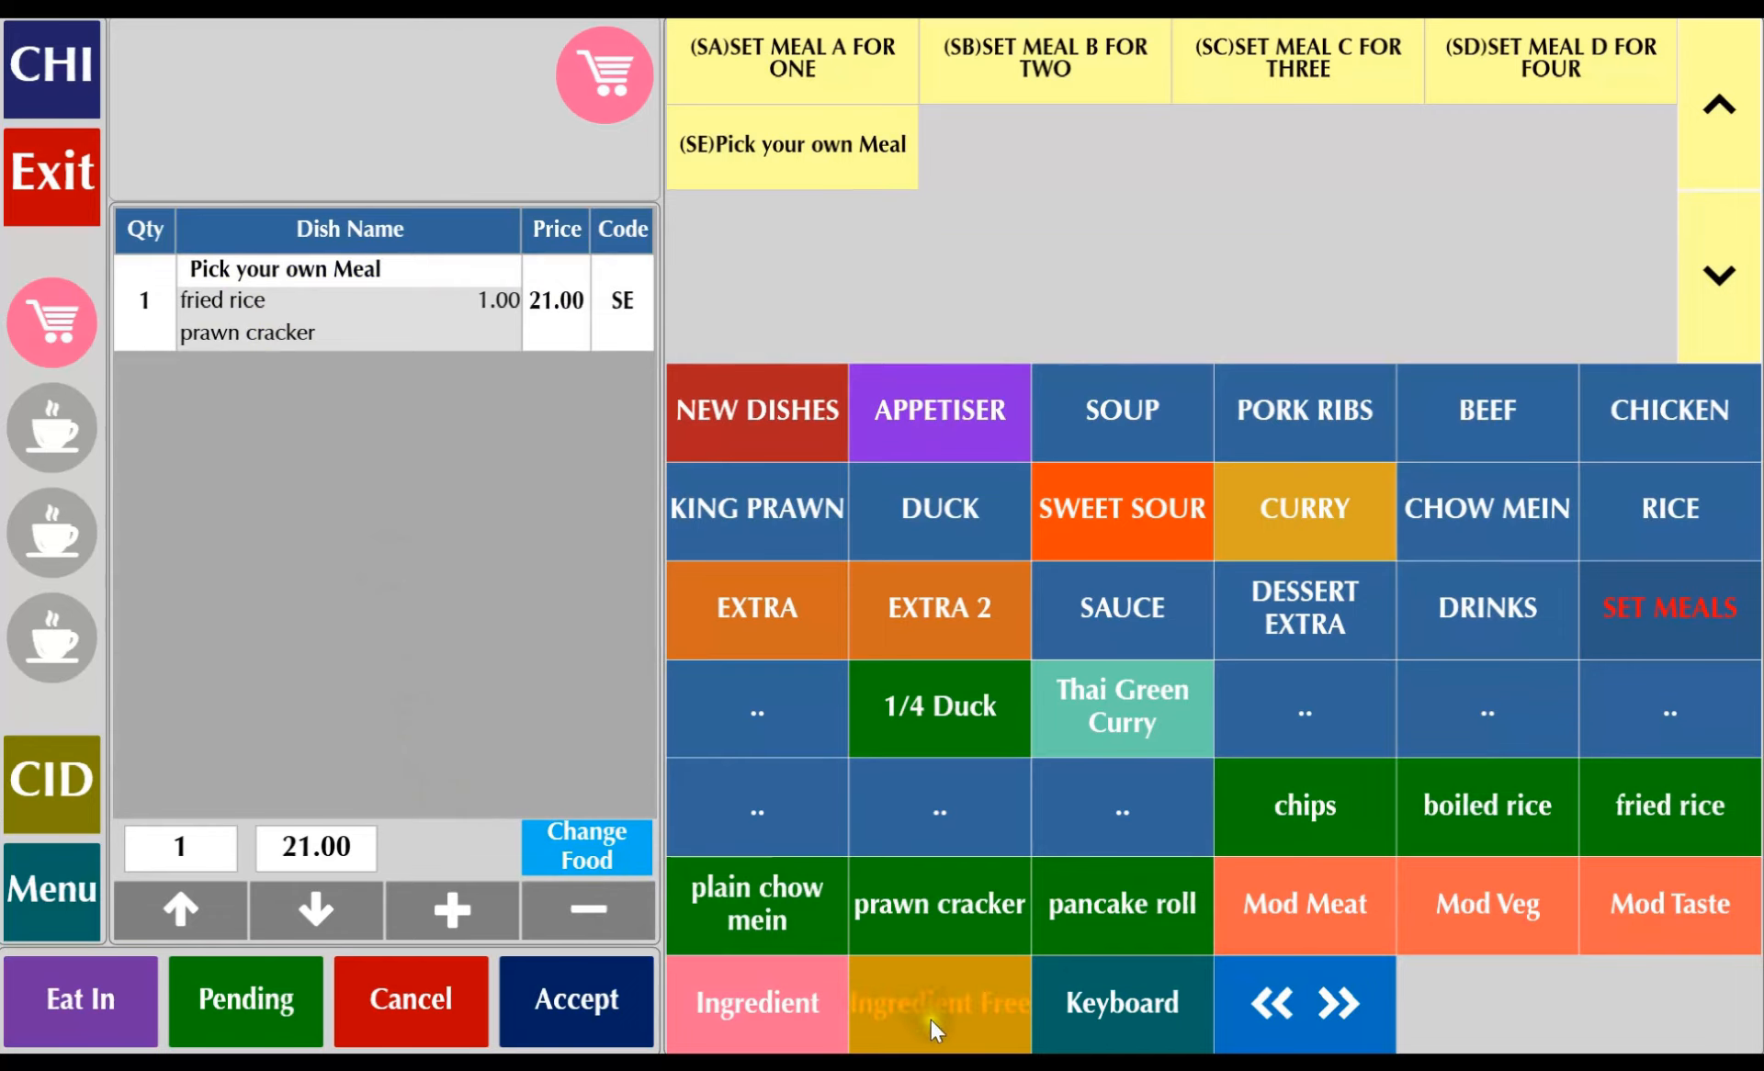
# - Add Kung Po Chicken from the chicken dishes to Pick your own Meal as a free ingredient
pyautogui.click(961, 1018)
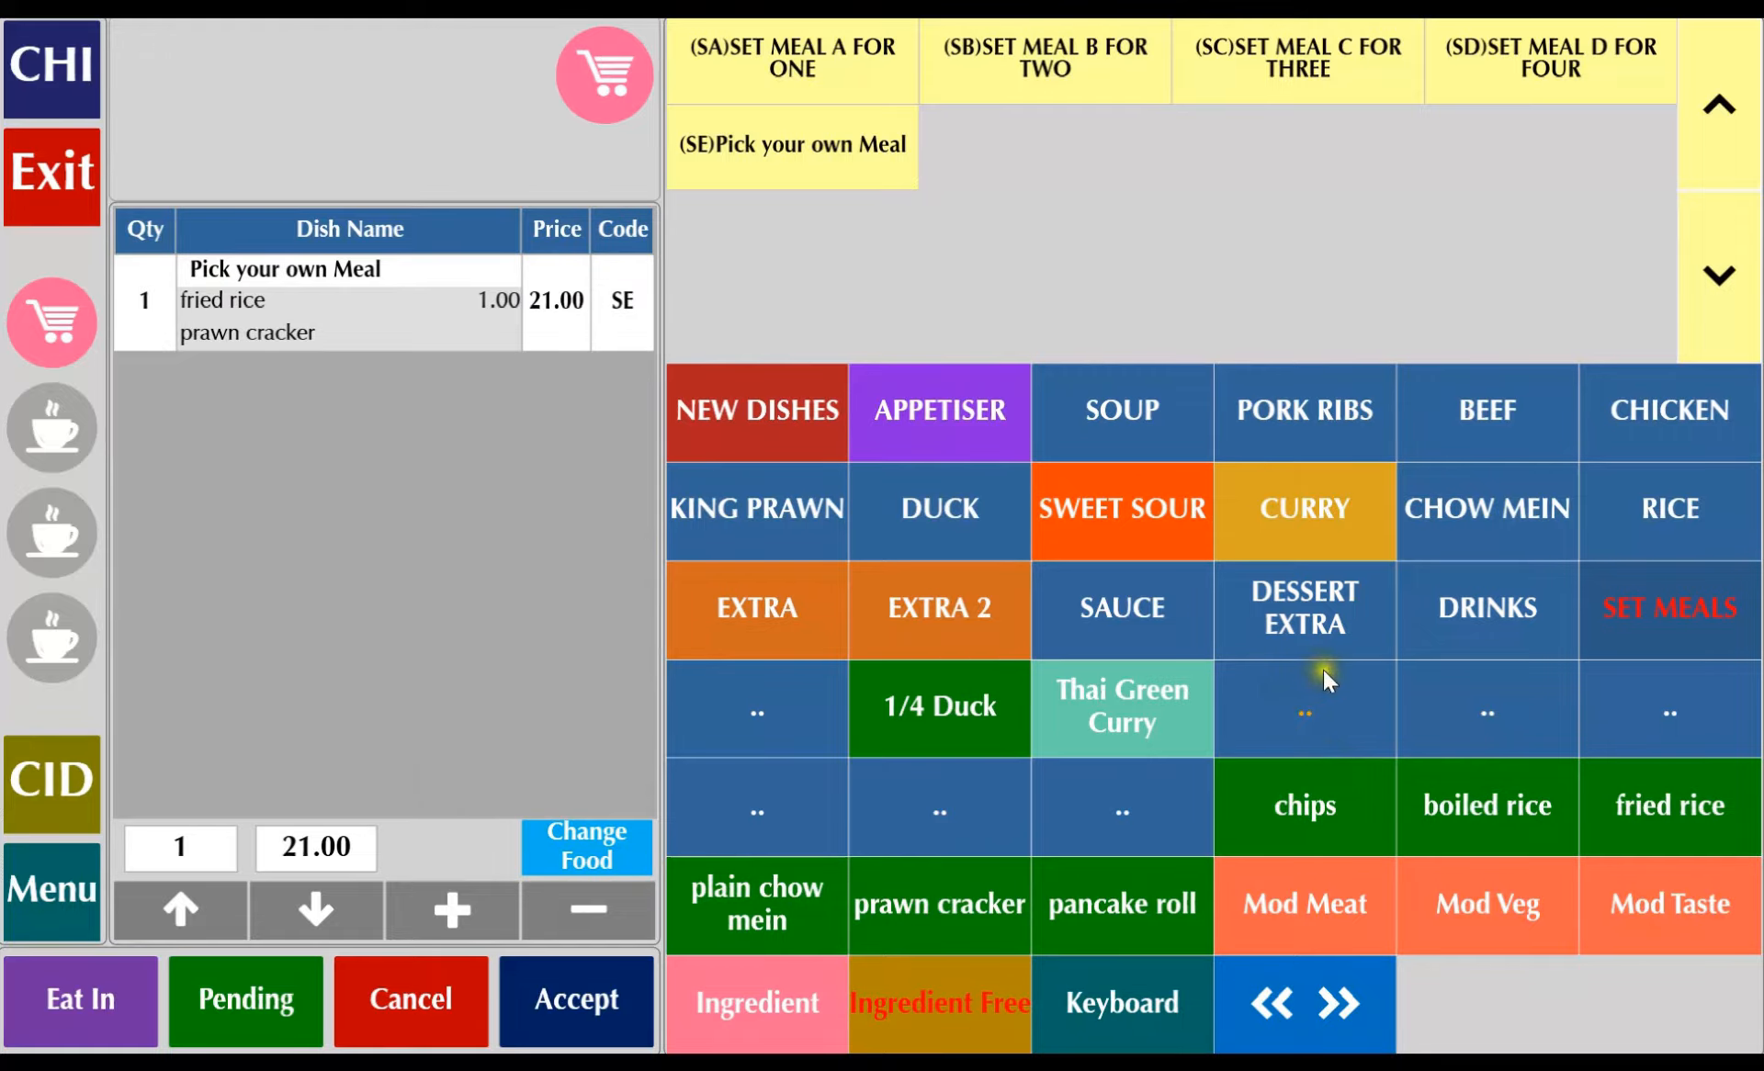
pyautogui.click(1664, 445)
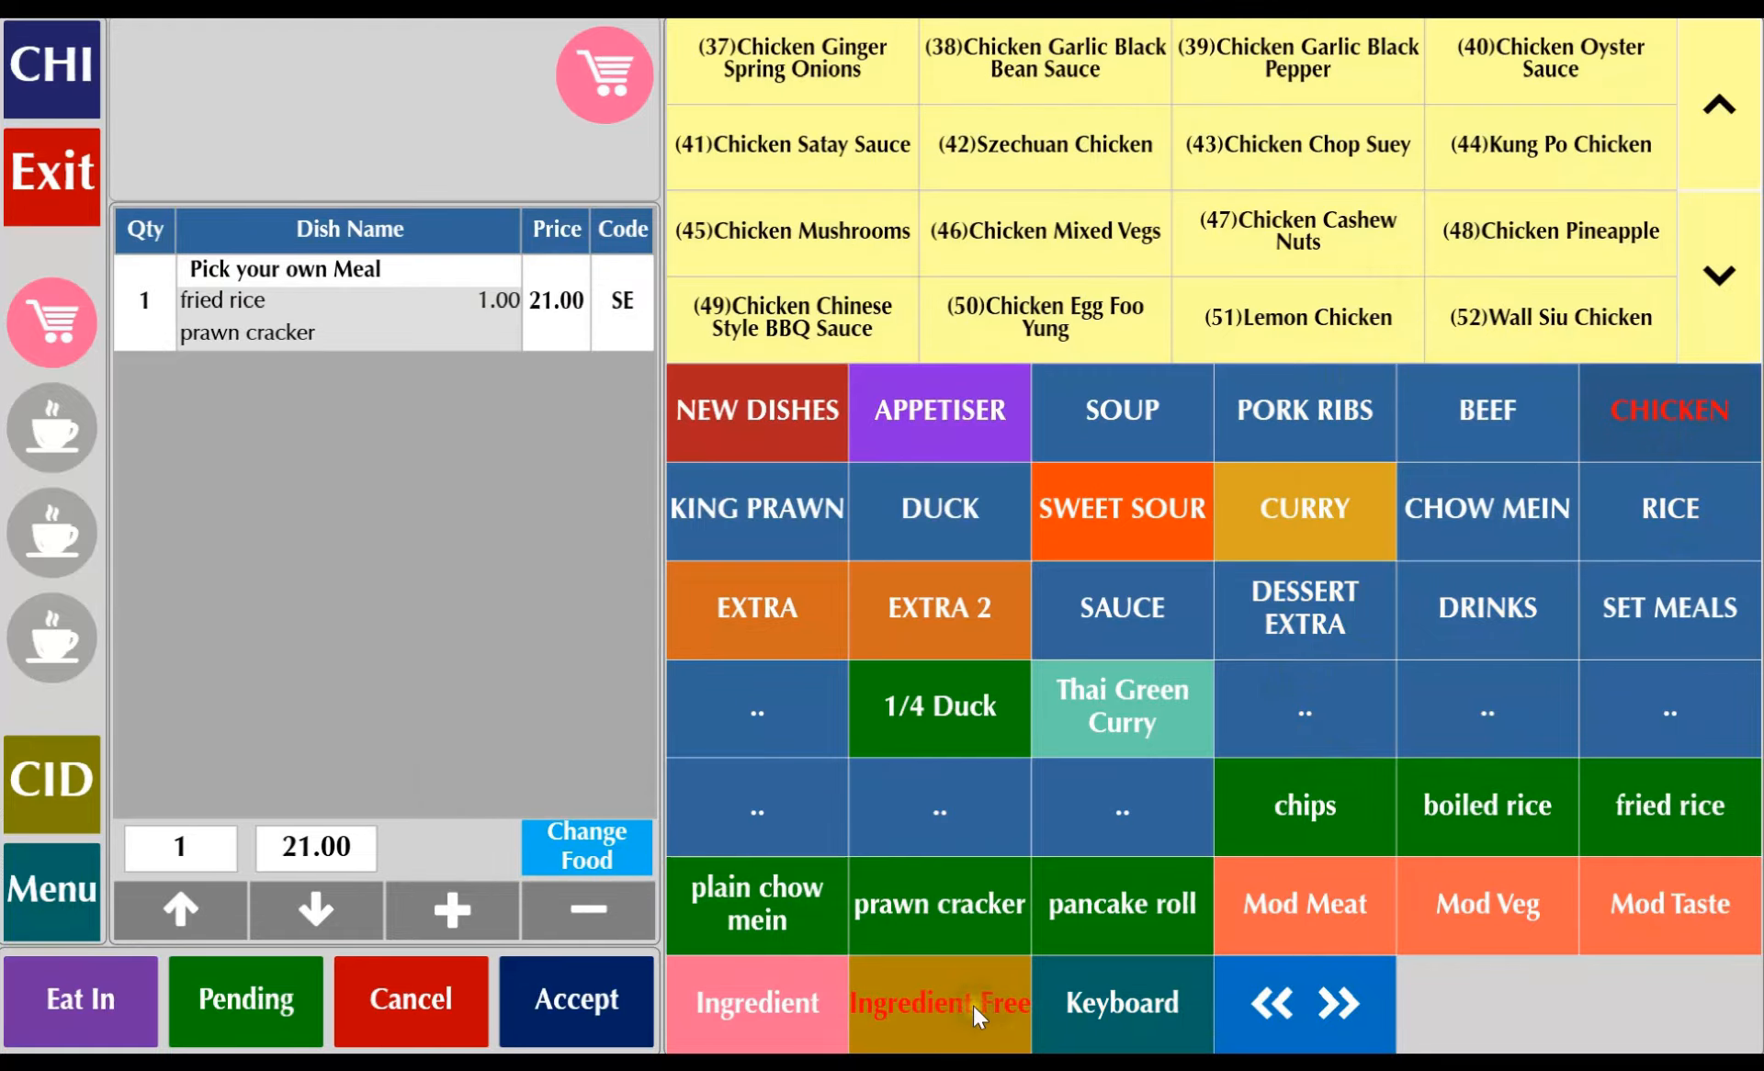
pyautogui.click(1551, 149)
pyautogui.click(284, 364)
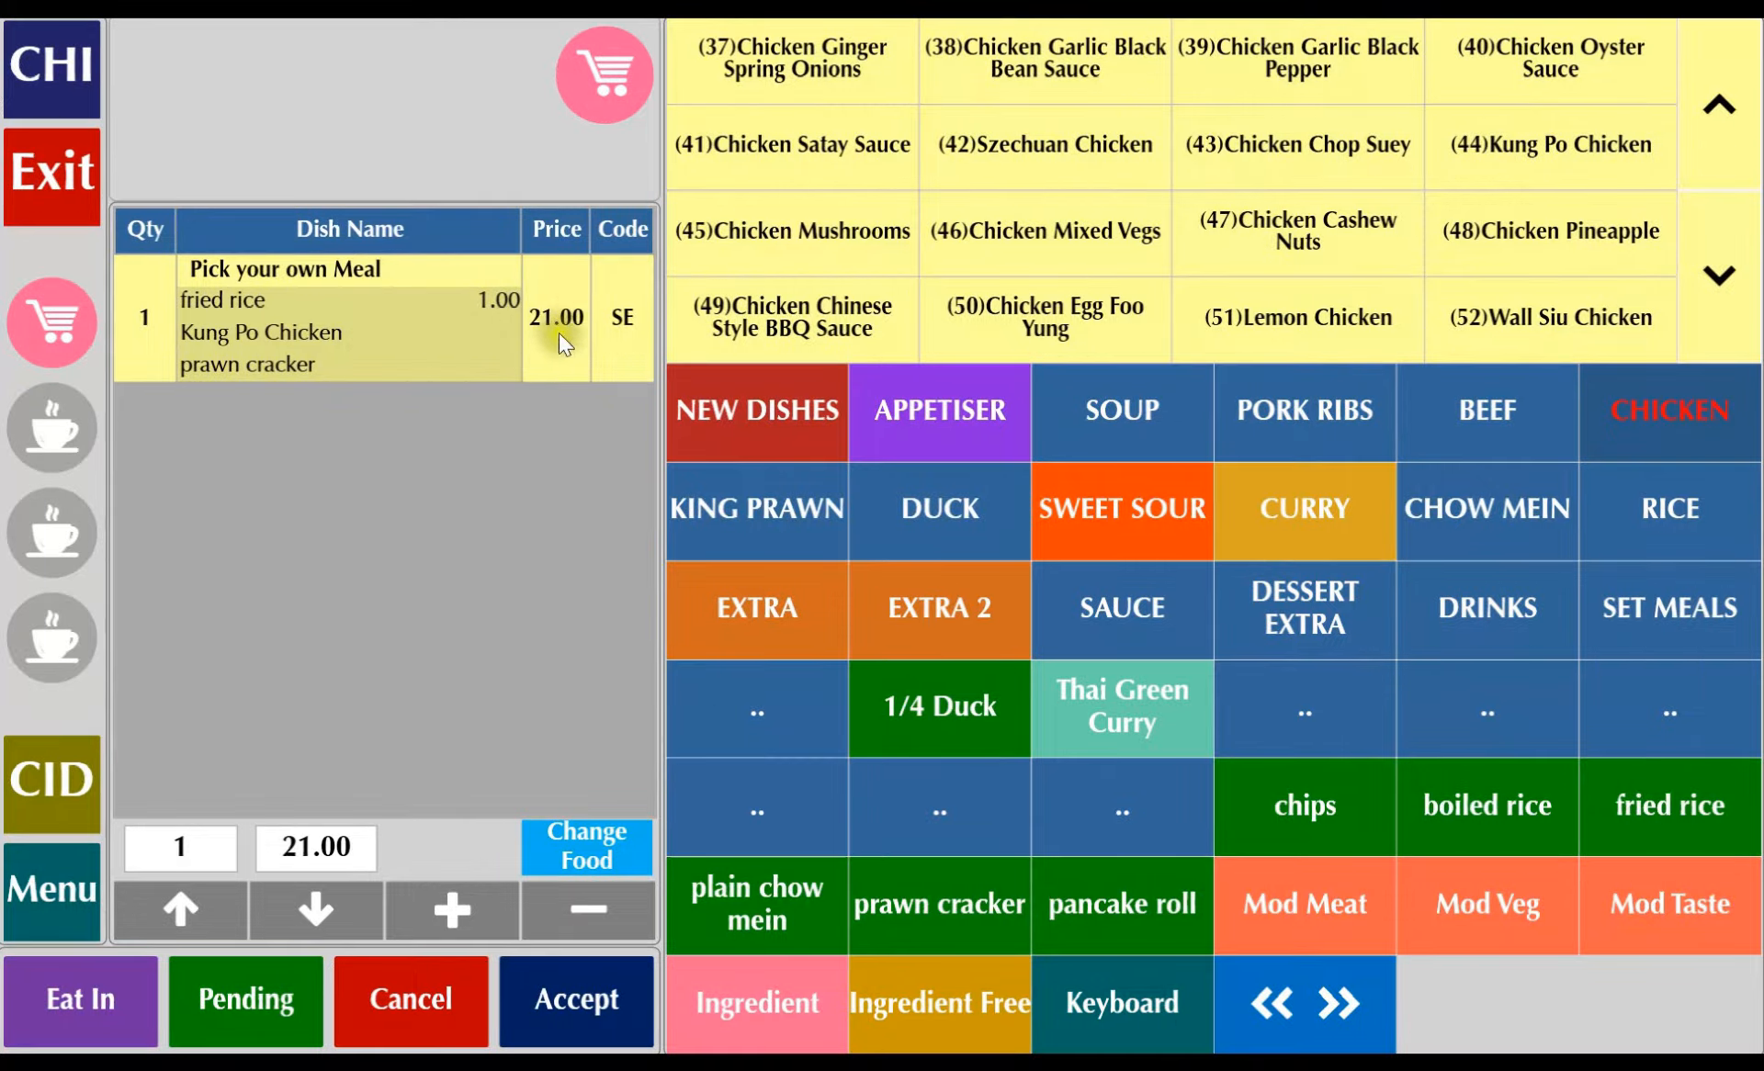
pyautogui.click(443, 313)
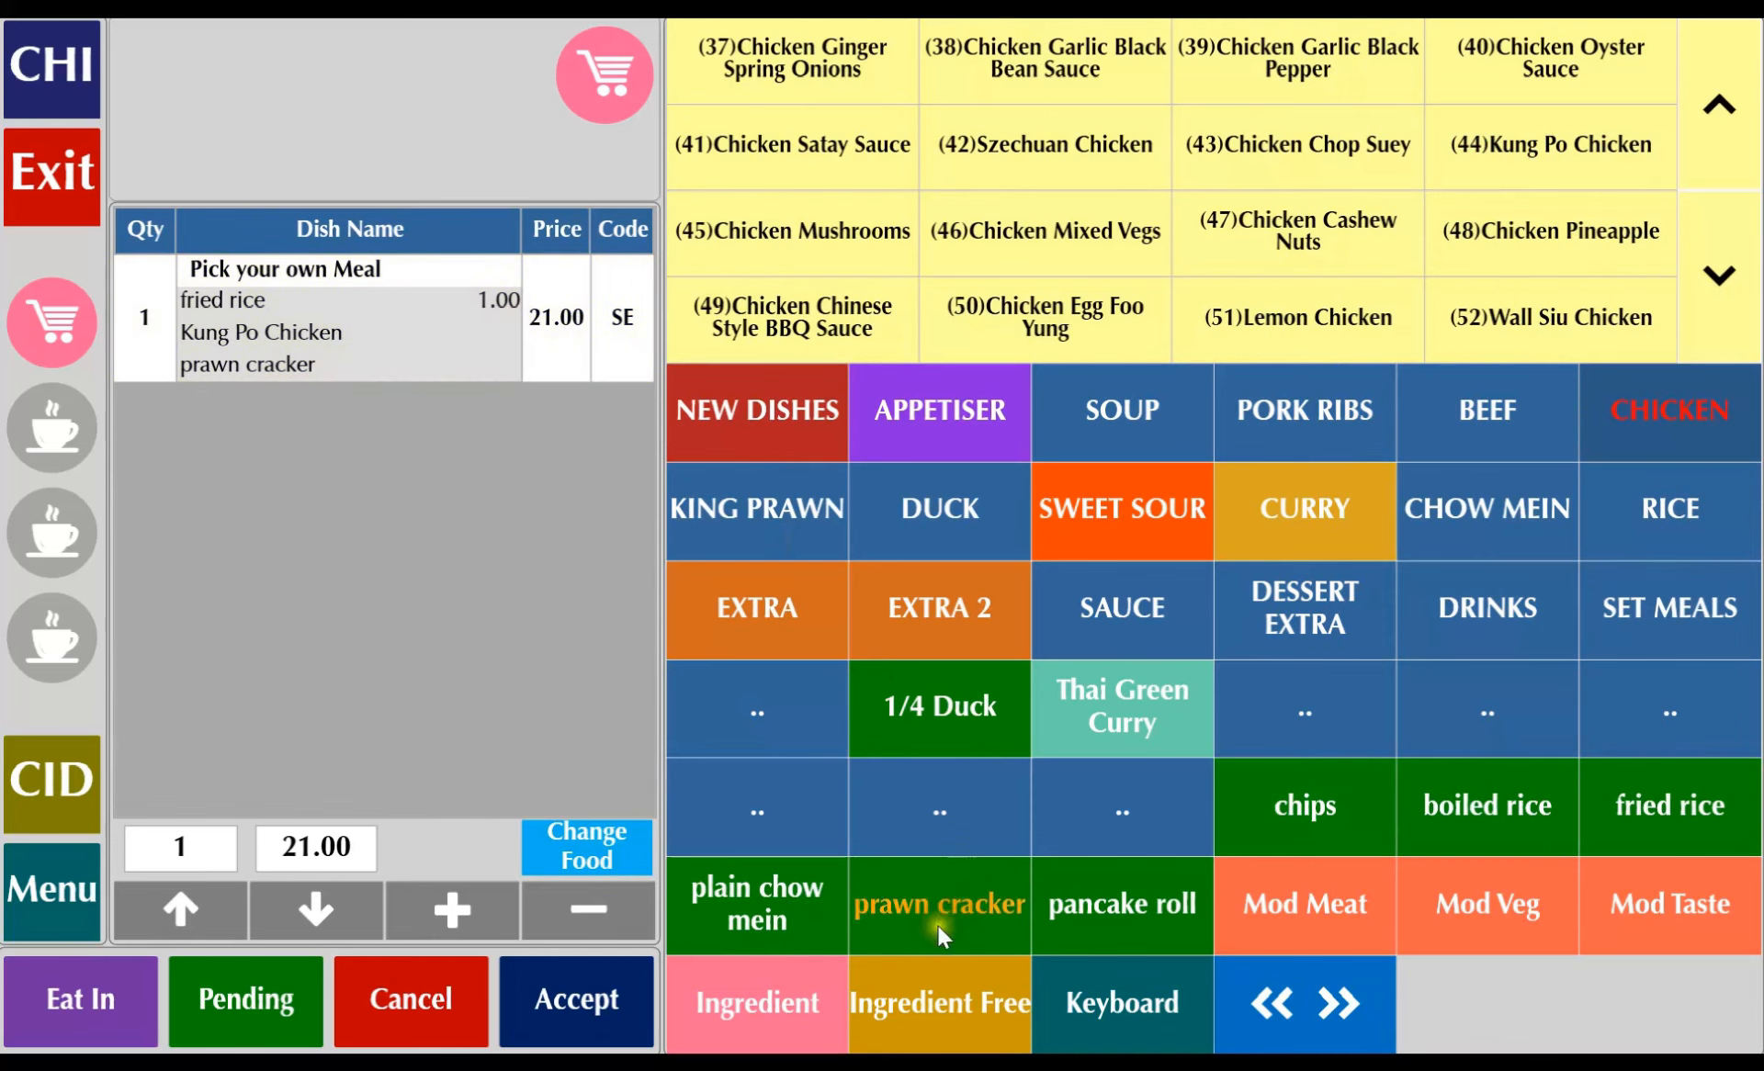
# - Add Beef Curry from the curry dishes to Pick your own Meal as a free ingredient
pyautogui.click(928, 1010)
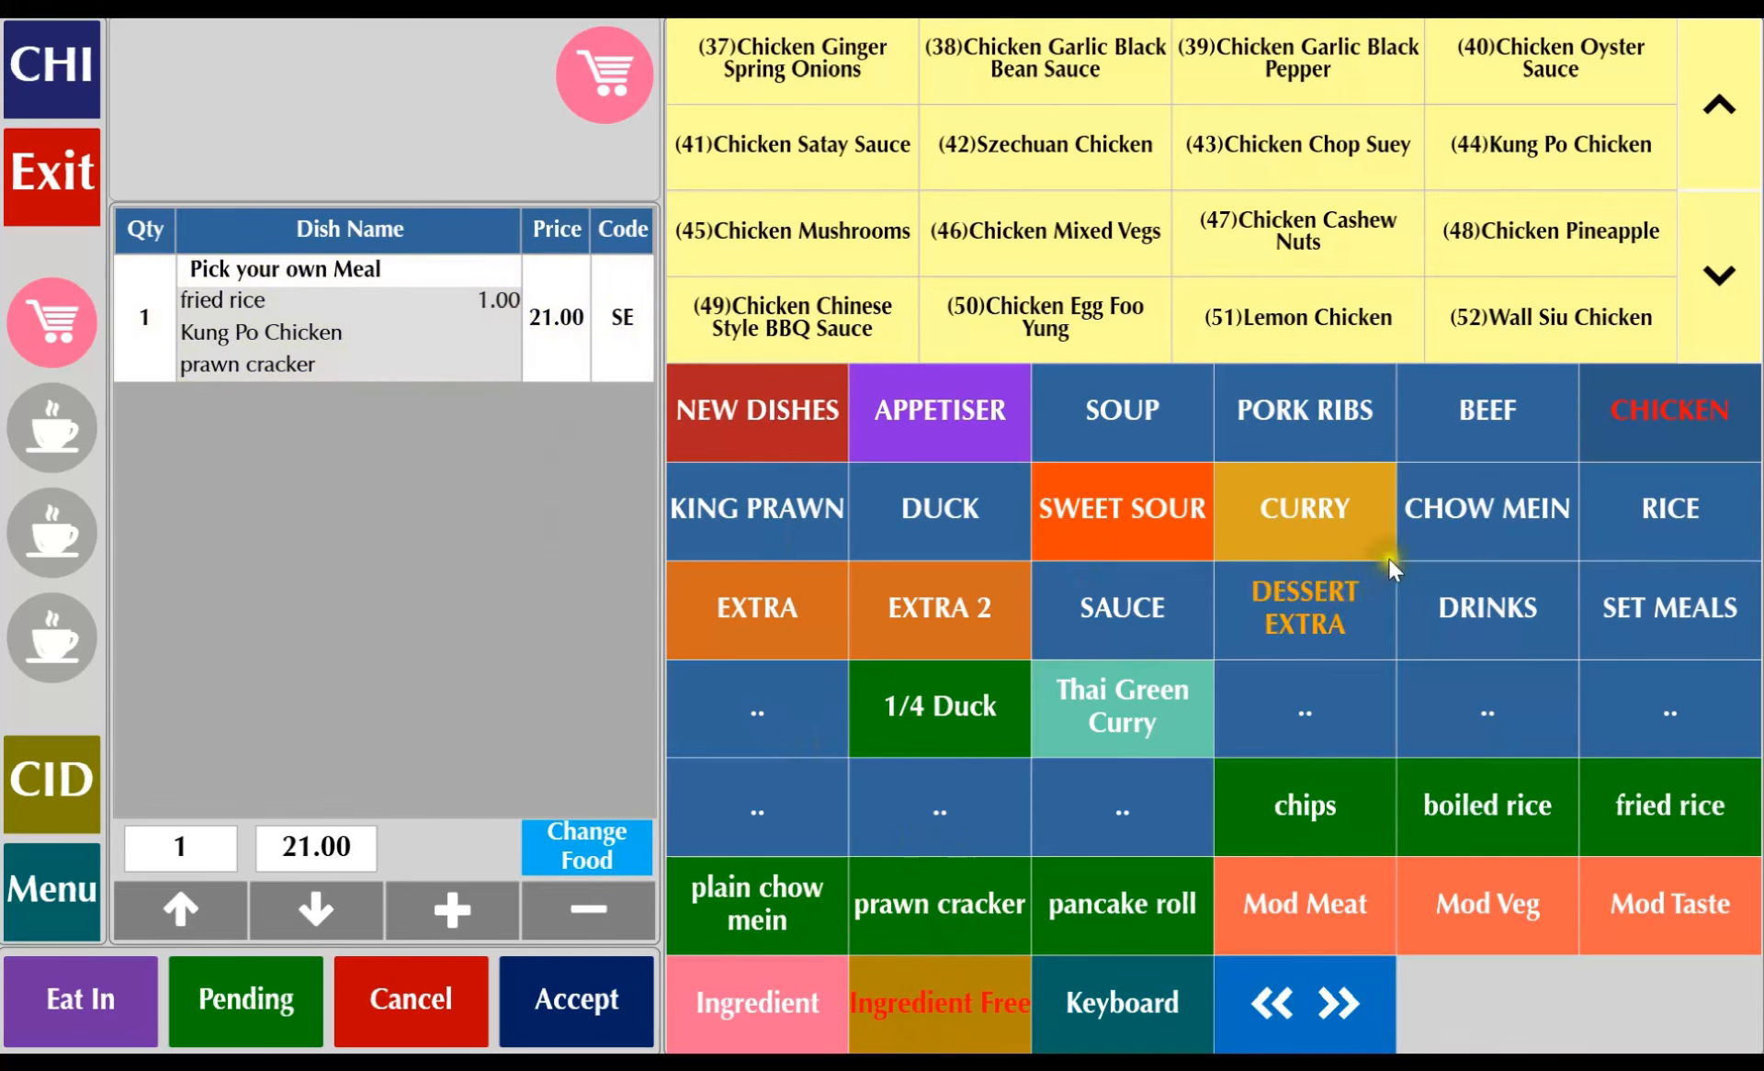
pyautogui.click(1303, 536)
pyautogui.click(1128, 168)
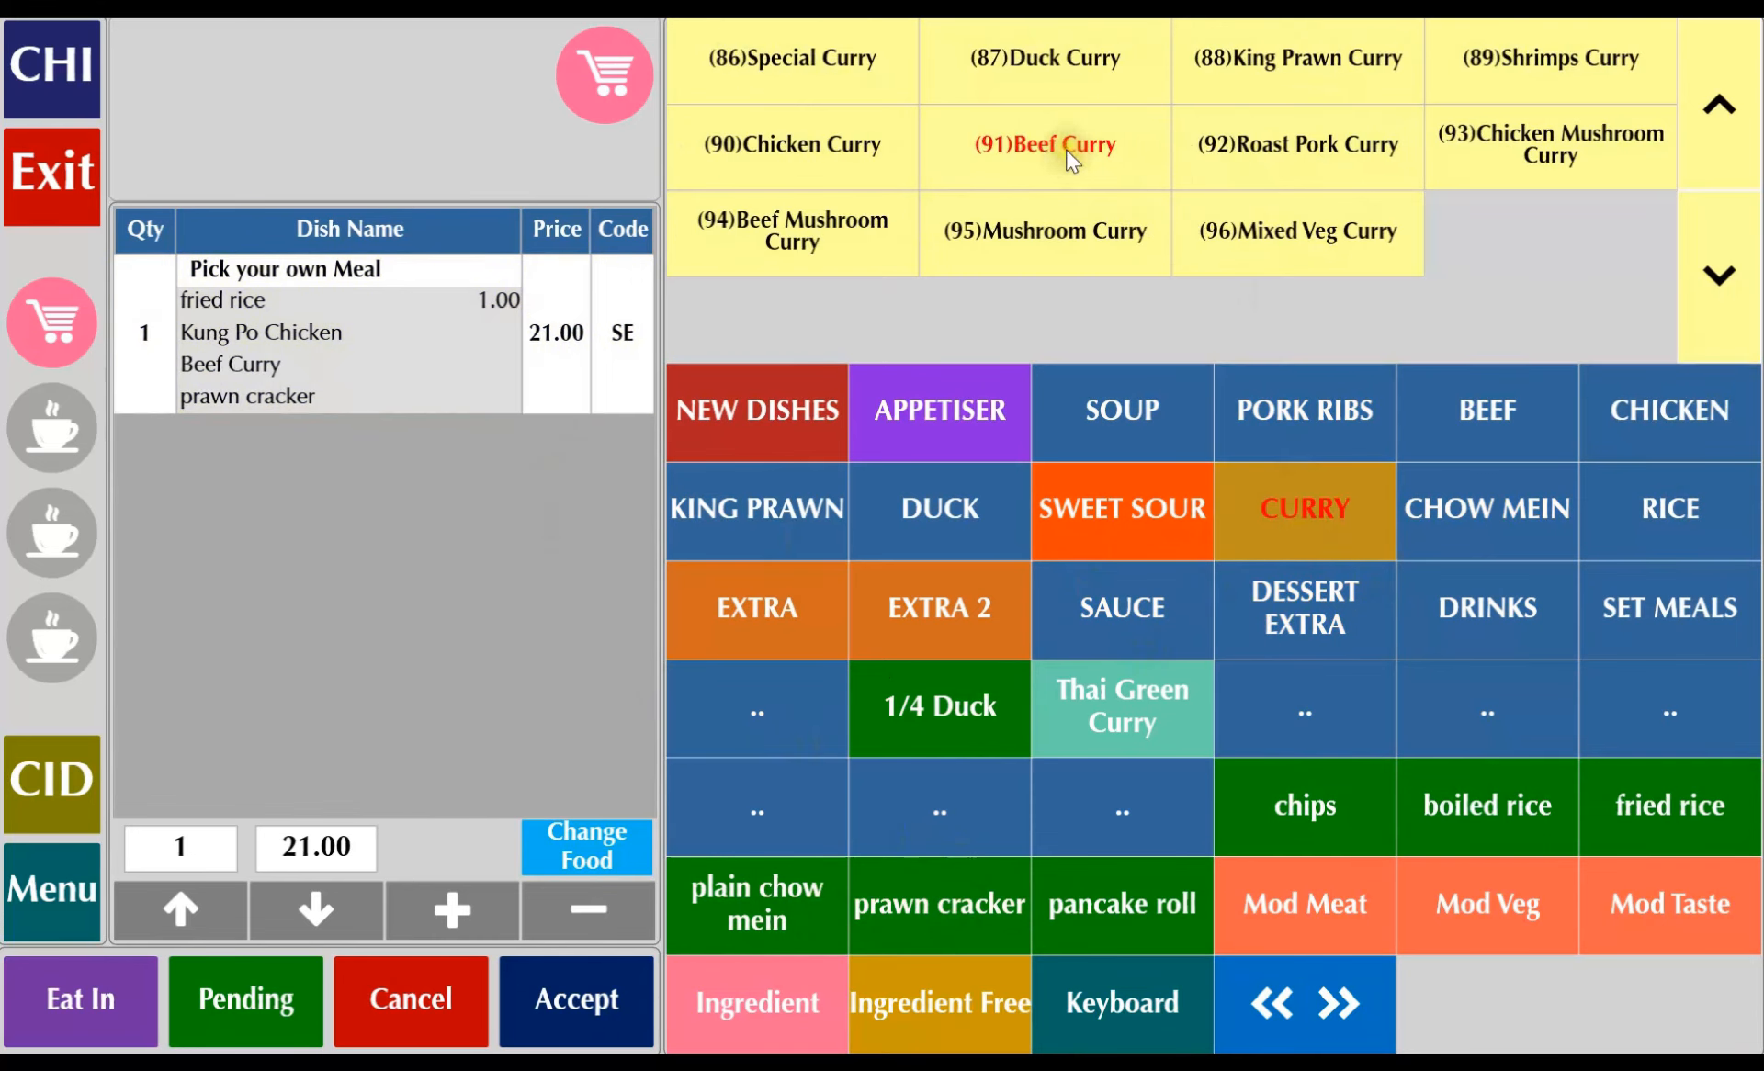
pyautogui.click(477, 388)
pyautogui.doubleClick(487, 408)
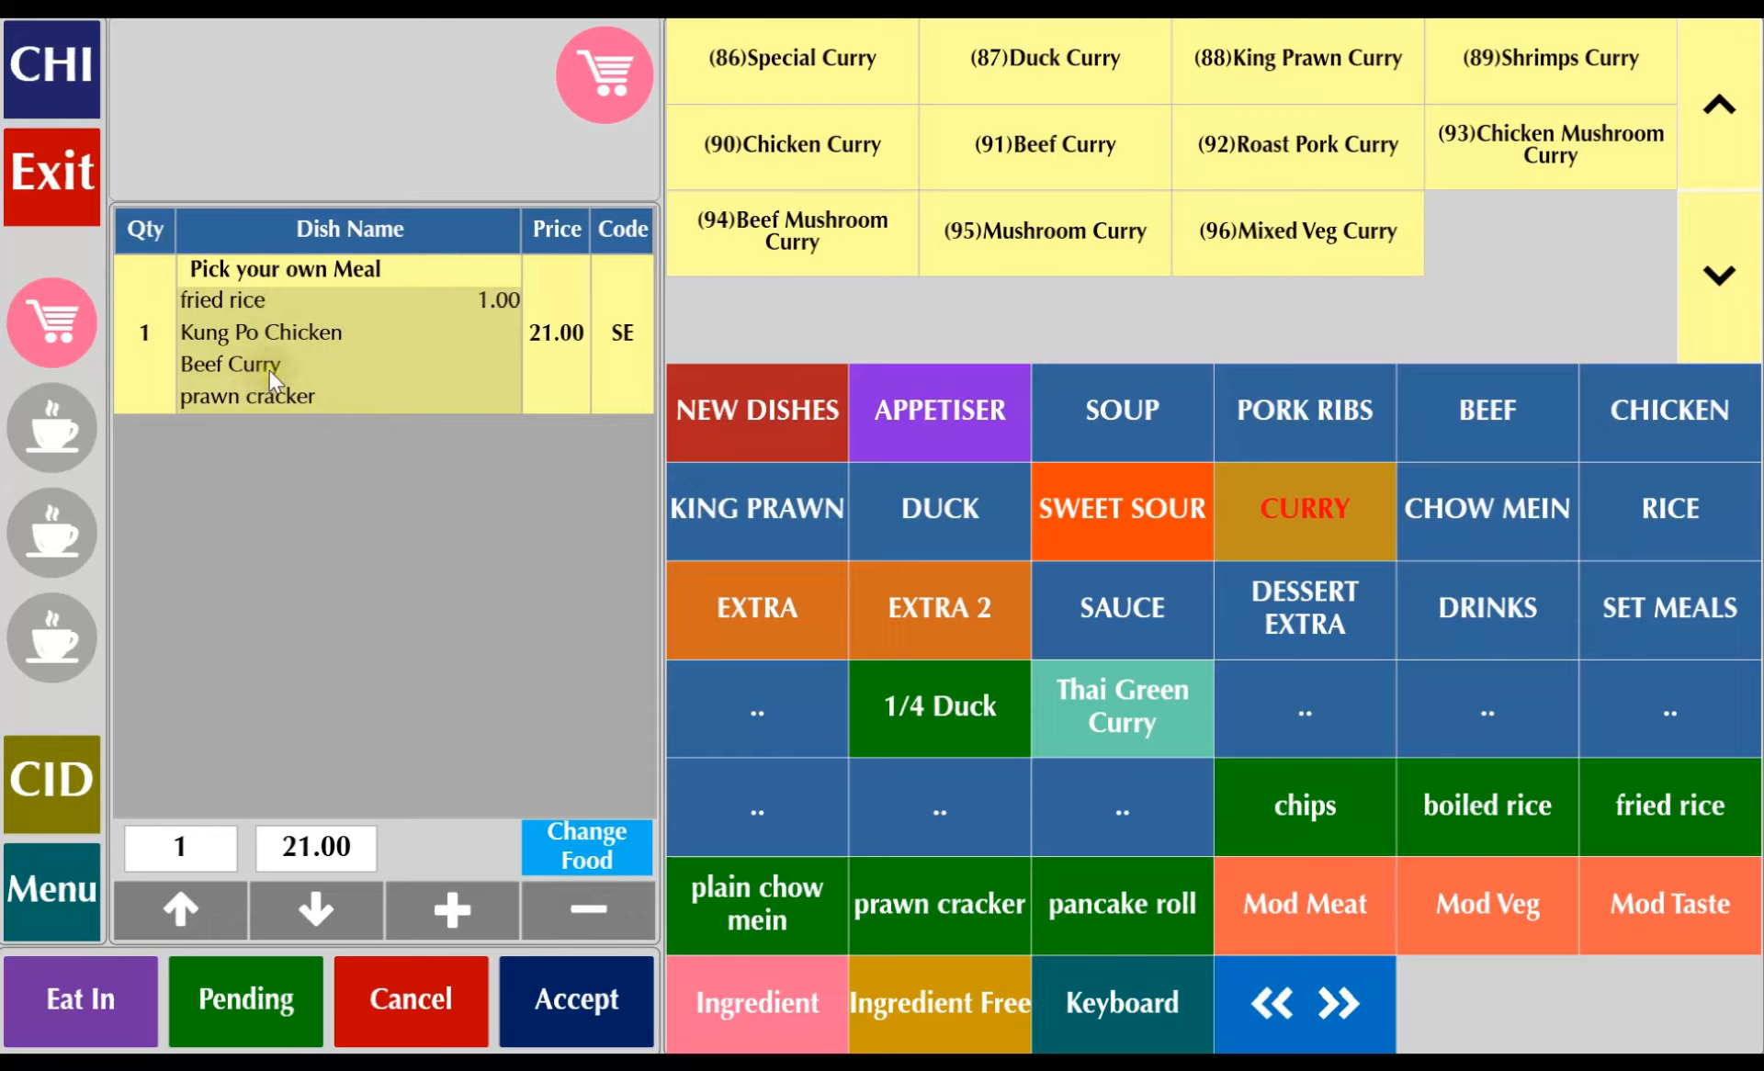
pyautogui.click(336, 342)
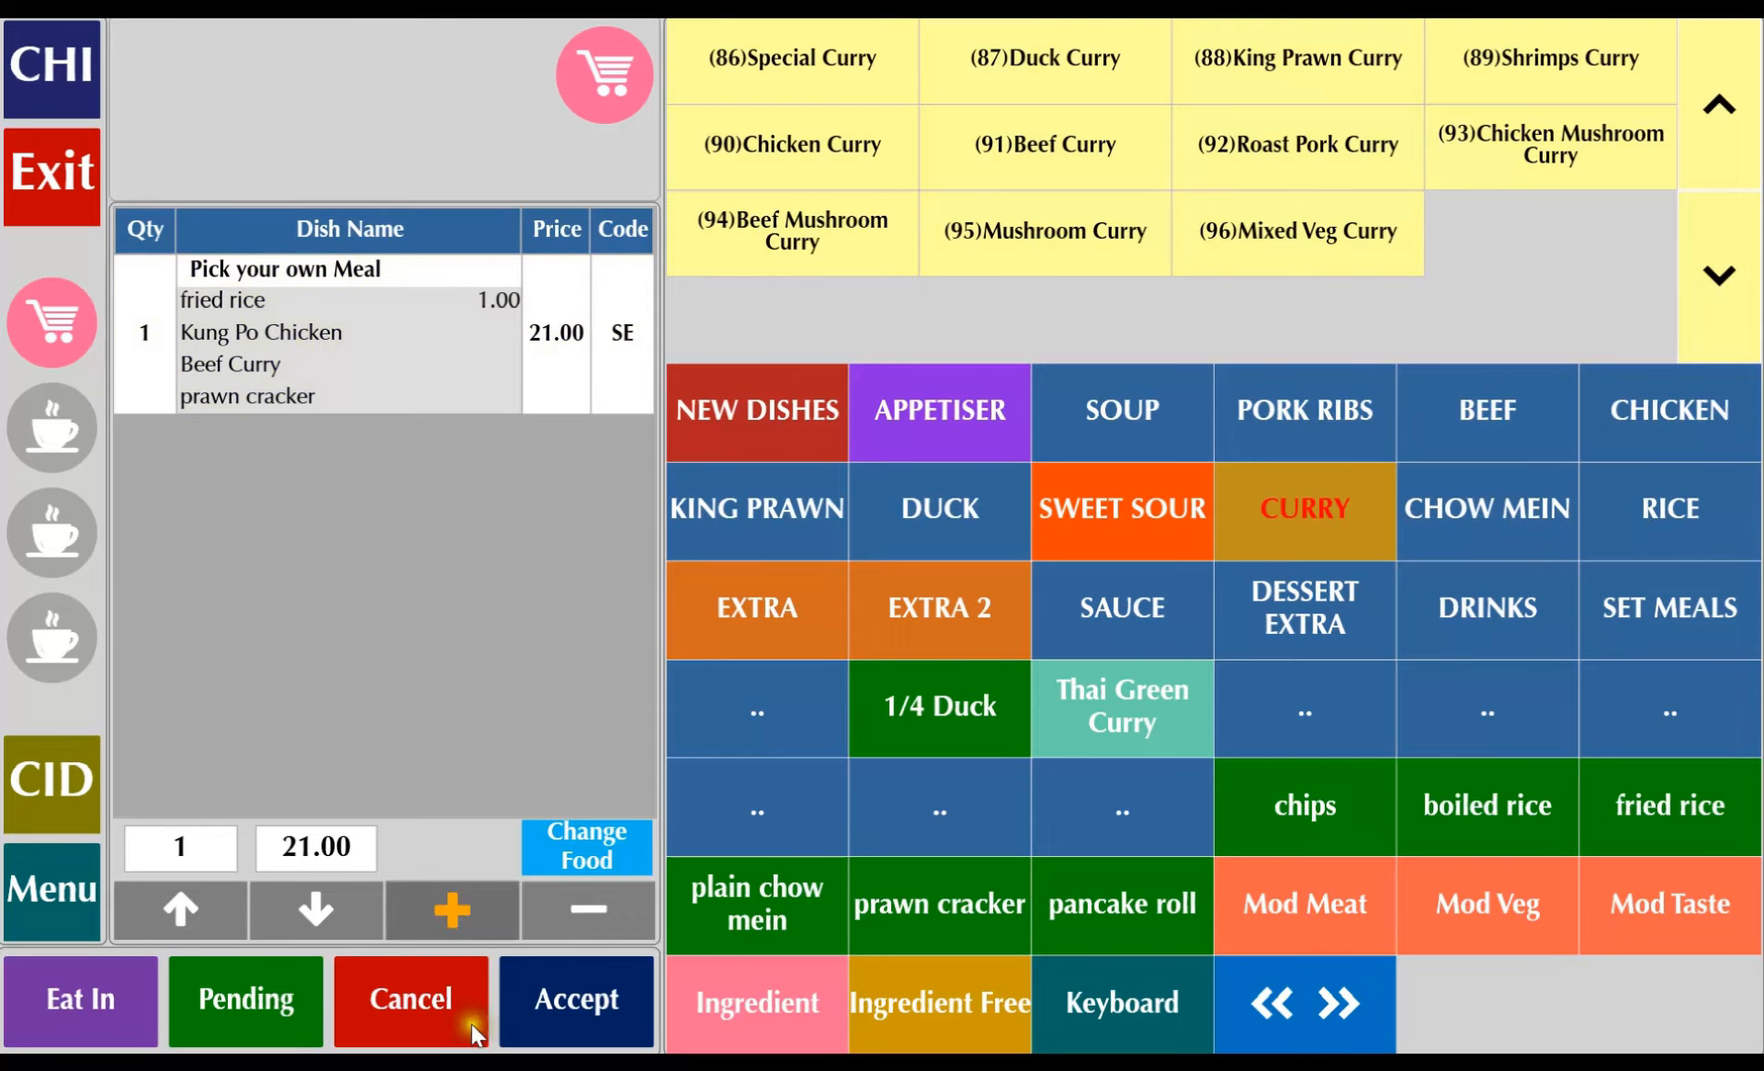
# - Add Kung Po Duck from the duck dishes to Pick your own Meal as a free ingredient
pyautogui.click(877, 998)
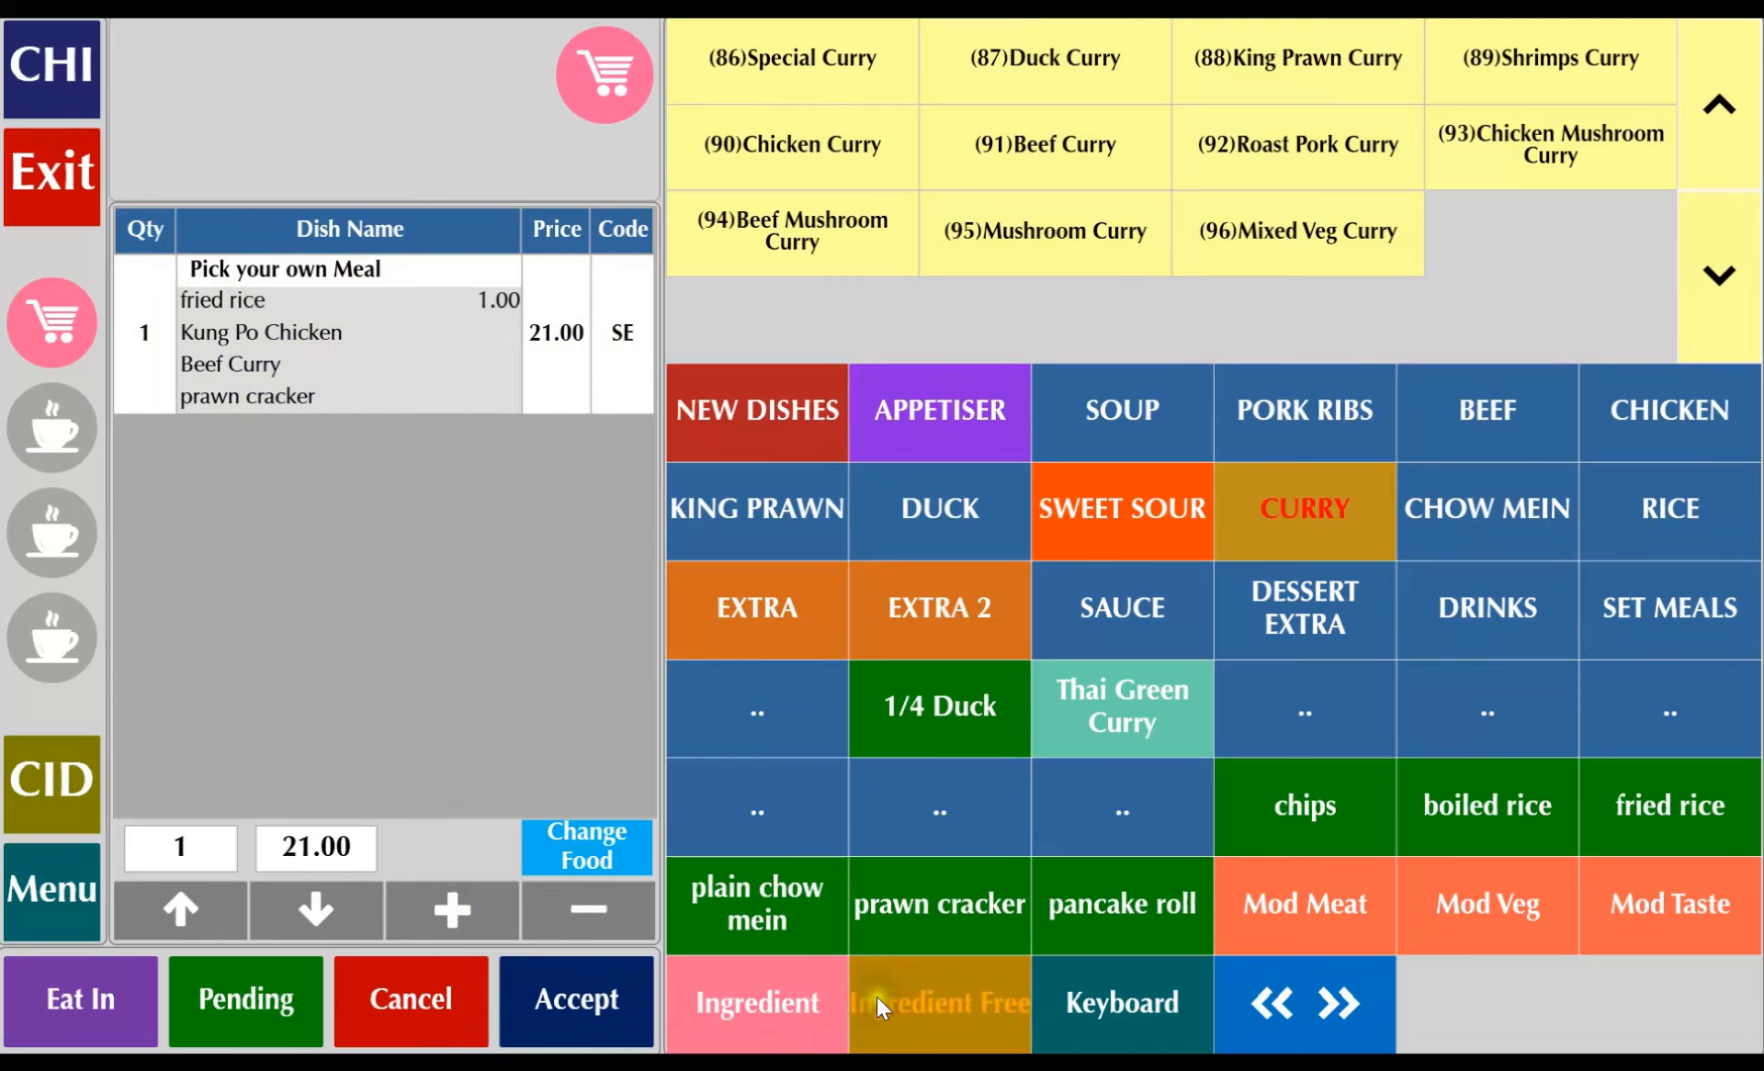
pyautogui.click(965, 542)
pyautogui.click(997, 129)
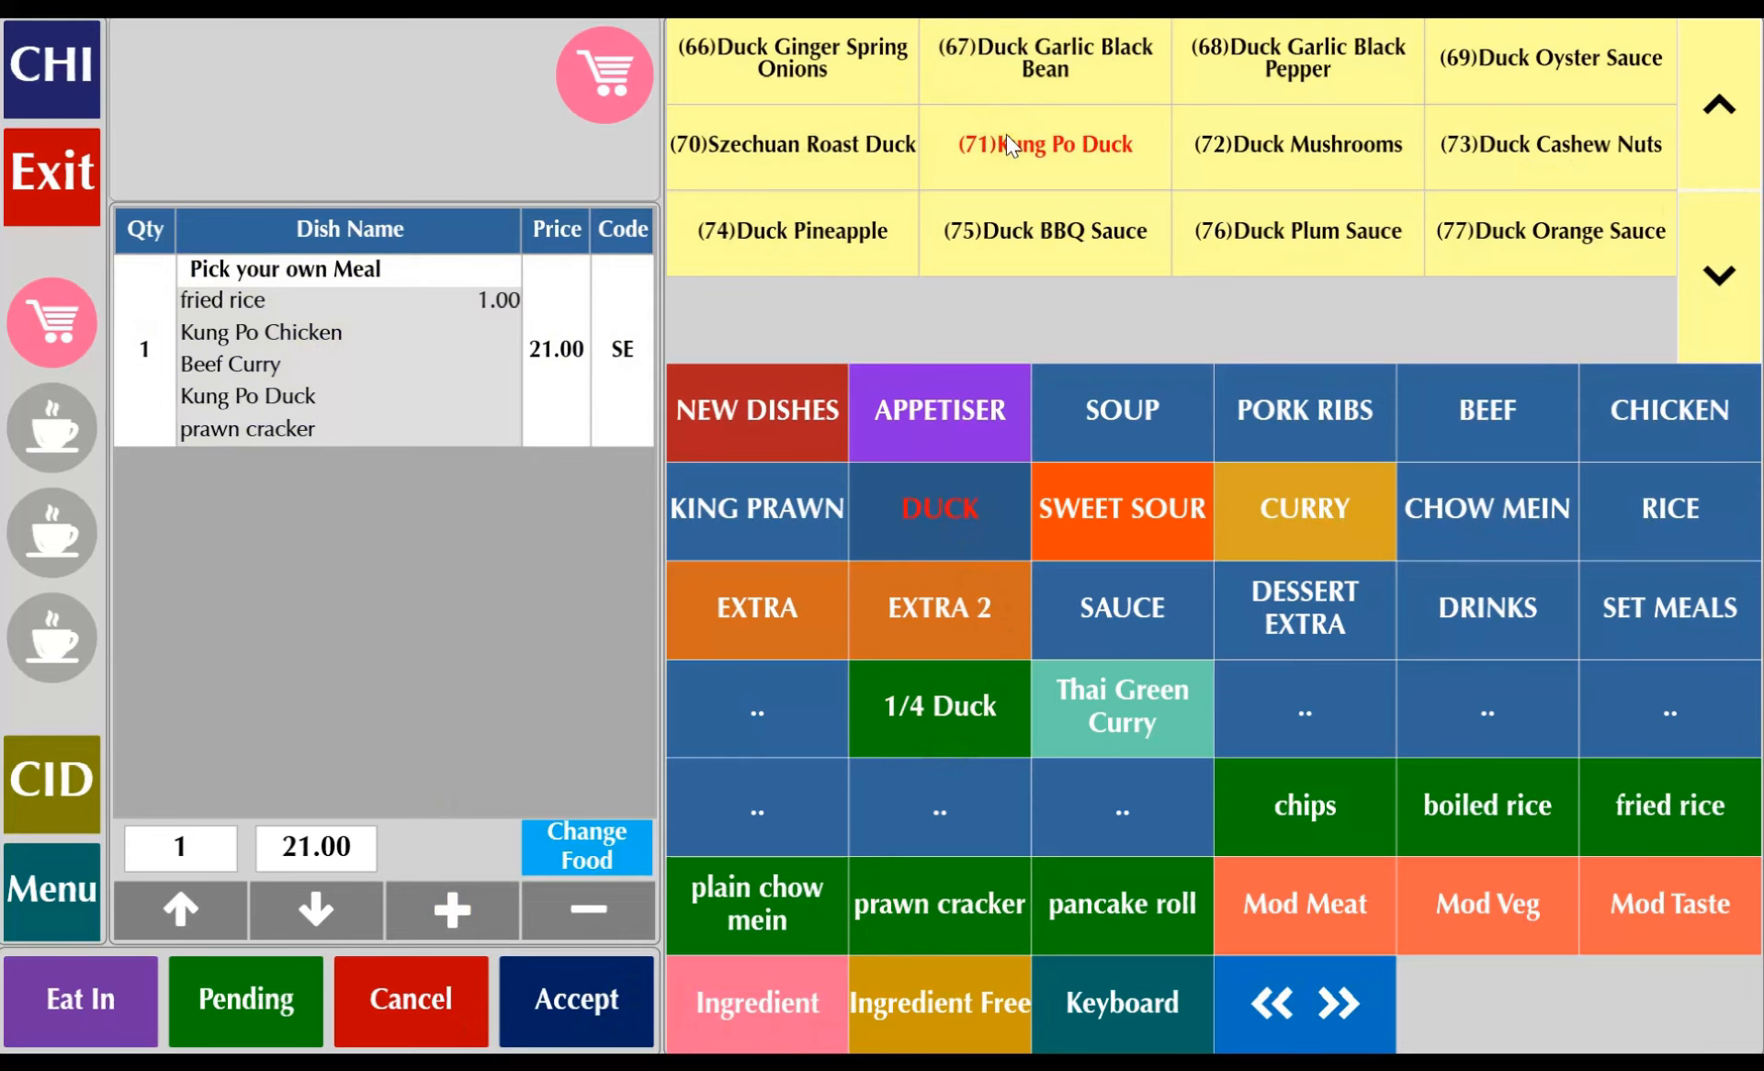